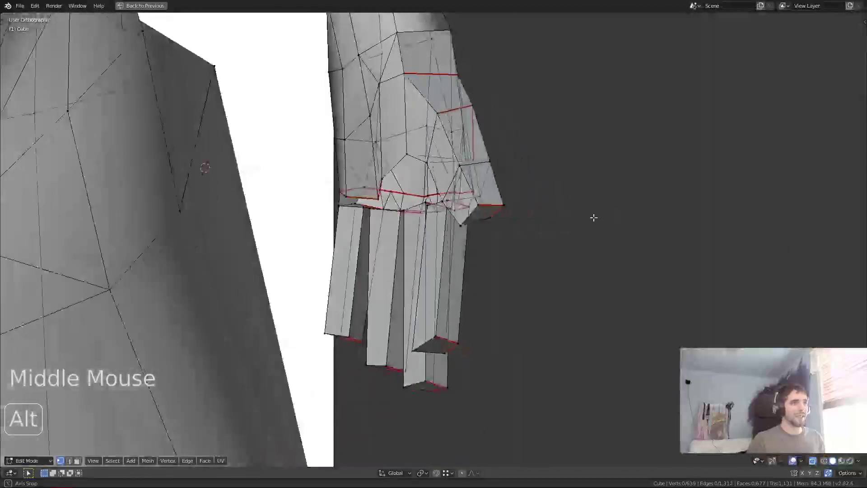
Select the edge on the palm's open boundary above the fingers and rotate it about -1.62° in the view plane
middle_click_drag(409, 290, 470, 285, "alt")
right_click(380, 304)
right_click(376, 291, "shift")
key("shift+s")
key("shift+z")
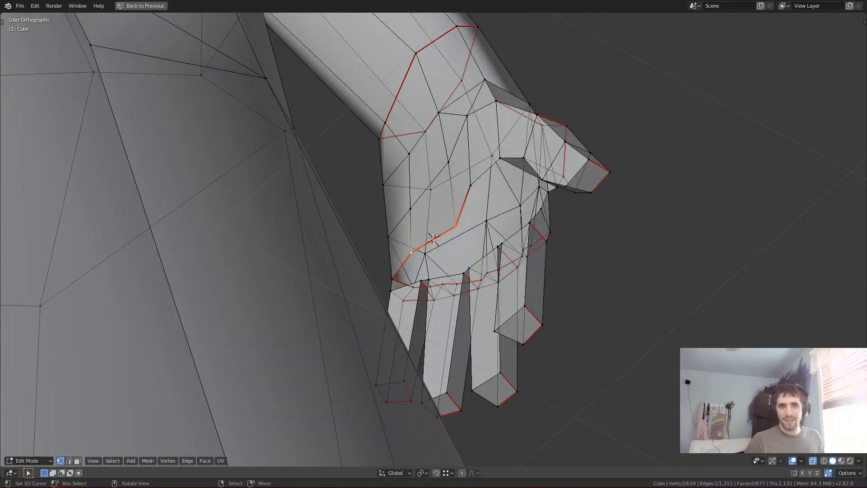
middle_click_drag(605, 180, 479, 189, "alt")
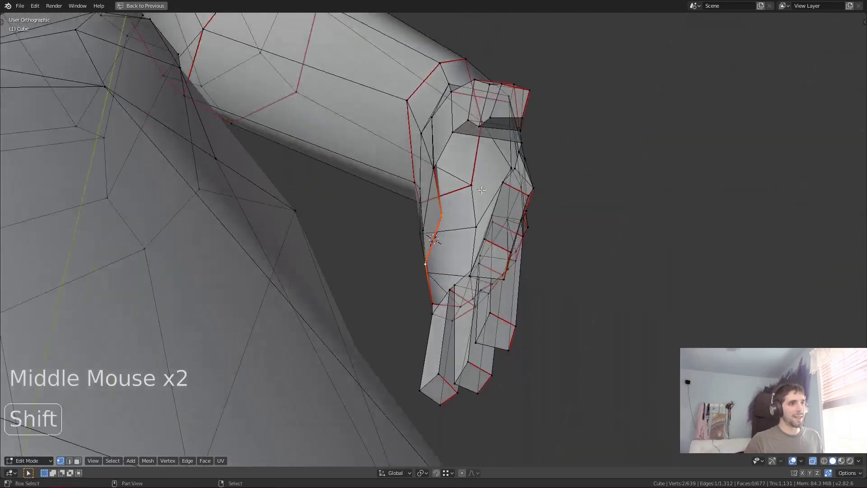
scroll(550, 218, "up", 3)
middle_click_drag(550, 218, 437, 175)
key("r")
left_click(603, 248)
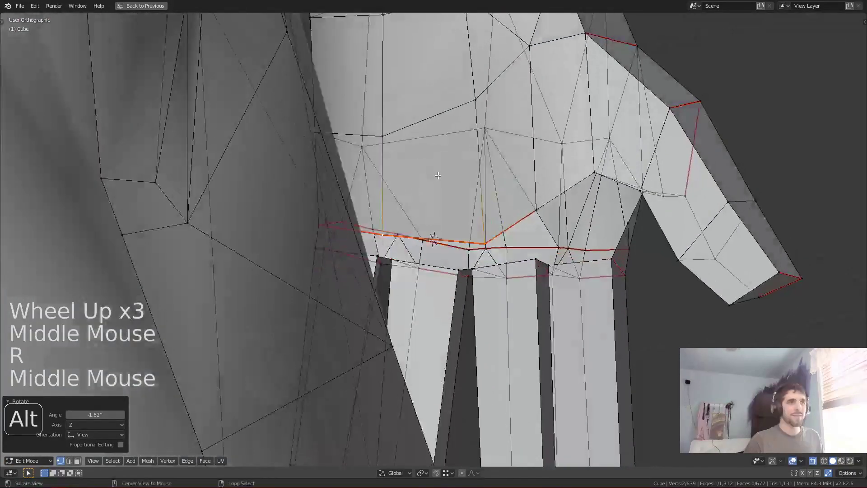
Fill a face between the palm's open boundary and the base of the thumb
right_click(539, 209)
key("shift+s")
key("shift+z")
middle_click_drag(539, 209, 457, 193, "alt")
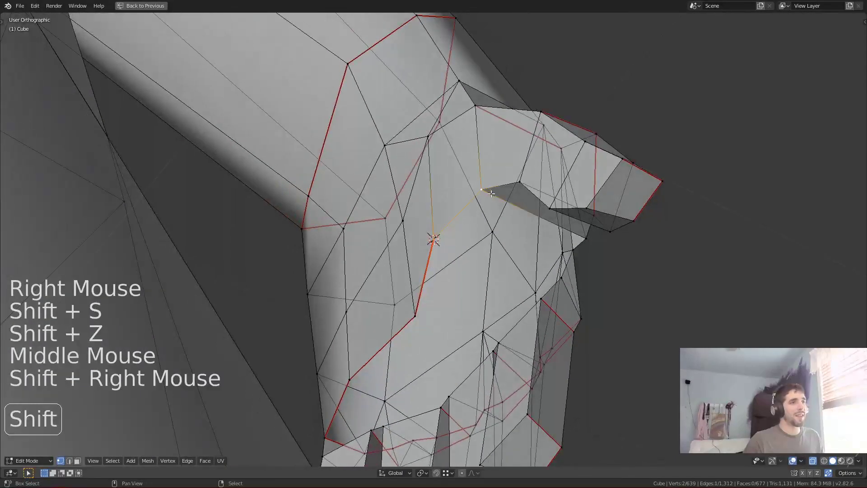
key("f")
key("a")
Add a loop cut across the new thumb-base face and reposition the resulting vertices
key("ctrl+r")
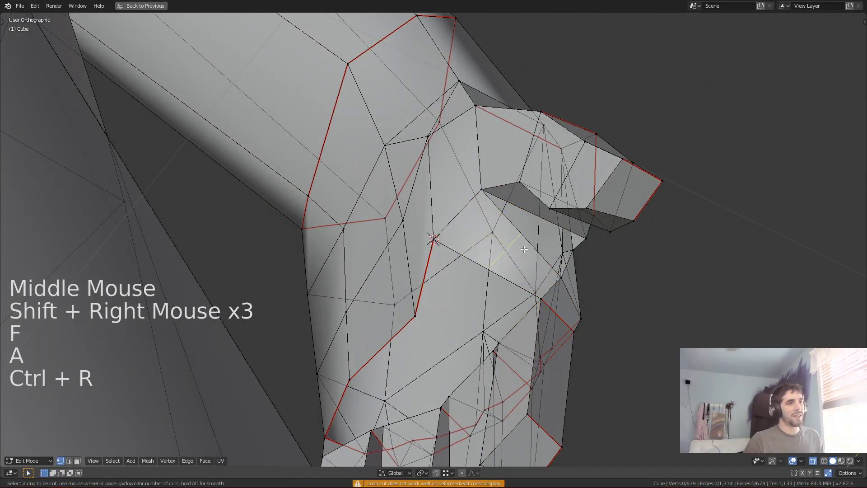
left_click(542, 298)
middle_click_drag(542, 298, 496, 240)
key("g")
left_click(451, 271)
Select the edge joining the palm boundary to the thumb's base corner and slide it along the surface
right_click(479, 197)
right_click(442, 235, "shift")
middle_click_drag(441, 235, 490, 240)
right_click(434, 239)
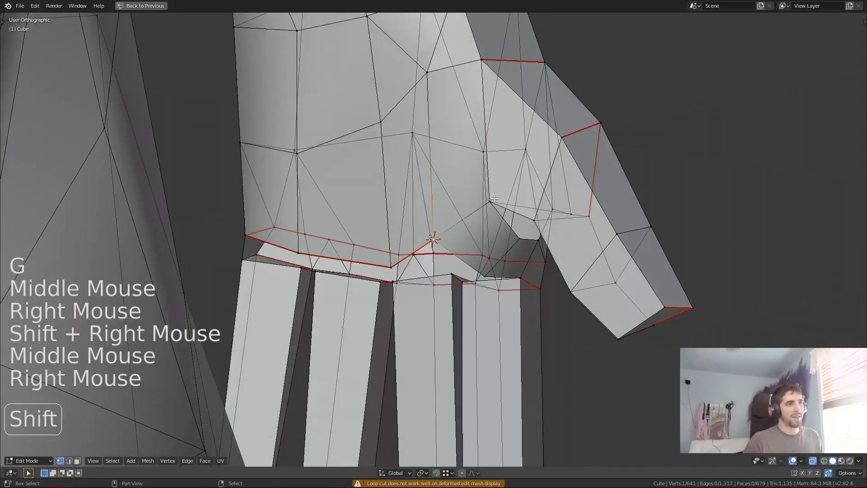
right_click(493, 199, "shift")
key("g")
key("g")
left_click(489, 180)
middle_click_drag(490, 179, 474, 189)
Slide the palm boundary vertex above the ring and middle finger gap, and move it together with its neighbouring vertex
right_click(391, 267)
key("g")
key("g")
left_click(391, 246)
middle_click_drag(391, 246, 477, 184)
key("shift+s")
key("shift+z")
middle_click_drag(466, 258, 431, 212)
right_click(429, 215, "shift")
key("g")
left_click(417, 216)
Reposition a pair of palm boundary vertices near the pinky, and adjust the single vertex beside them
right_click(314, 244)
right_click(318, 225, "shift")
key("g")
left_click(297, 233)
right_click(315, 199)
key("g")
left_click(301, 203)
Center the view on the palm boundary above the pinky and move the selection closer to the finger bases
middle_click_drag(301, 203, 336, 272, "alt")
middle_click_drag(336, 272, 421, 227, "shift")
middle_click_drag(422, 227, 402, 213, "alt")
right_click(401, 117)
key("shift+s")
key("shift+z")
middle_click_drag(574, 191, 509, 272, "alt")
scroll(492, 260, "up", 1)
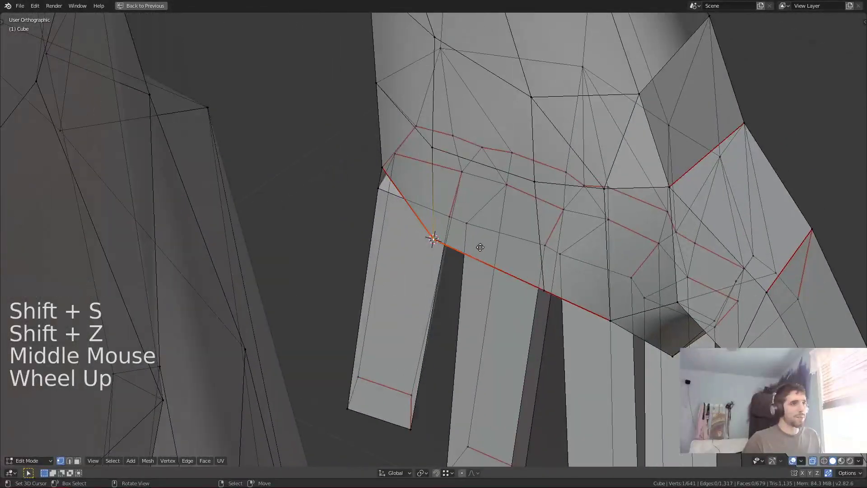
key("g")
left_click(488, 230)
Fill a face between the palm's boundary edge and the top edge of the pinky's base
middle_click_drag(356, 223, 358, 180, "alt")
right_click(369, 197, "shift")
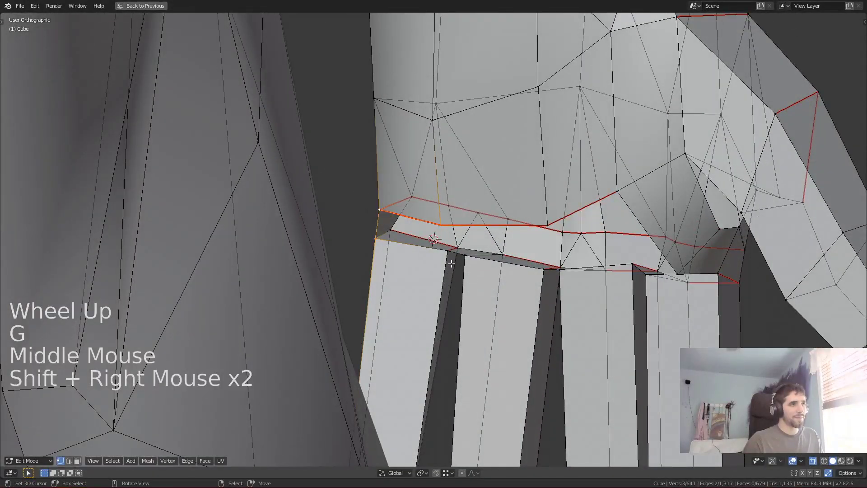
right_click(453, 258, "shift")
key("f")
Subdivide the palm boundary edge beside the pinky and move the new vertex above the ring finger's inner corner
middle_click_drag(476, 269, 495, 206)
right_click(552, 184)
right_click(437, 229, "shift")
key("w")
left_click(486, 221)
right_click(483, 222)
right_click(501, 208)
key("g")
left_click(459, 245)
Rotate and move the boundary edge above the pinky and ring finger gap, and refine the position of its ring-side vertex
right_click(440, 244)
right_click(467, 245, "shift")
middle_click_drag(469, 242, 525, 139)
key("r")
left_click(521, 221)
key("g")
left_click(518, 238)
right_click(466, 248)
middle_click_drag(468, 246, 510, 235)
key("g")
left_click(507, 221)
Fill a four-vertex face bridging the gap between the pinky and ring finger bases to the palm
right_click(462, 249, "shift")
right_click(445, 245, "shift")
right_click(435, 221, "shift")
key("f")
Try filling a face between the palm boundary and the base of the ring finger
key("shift+s")
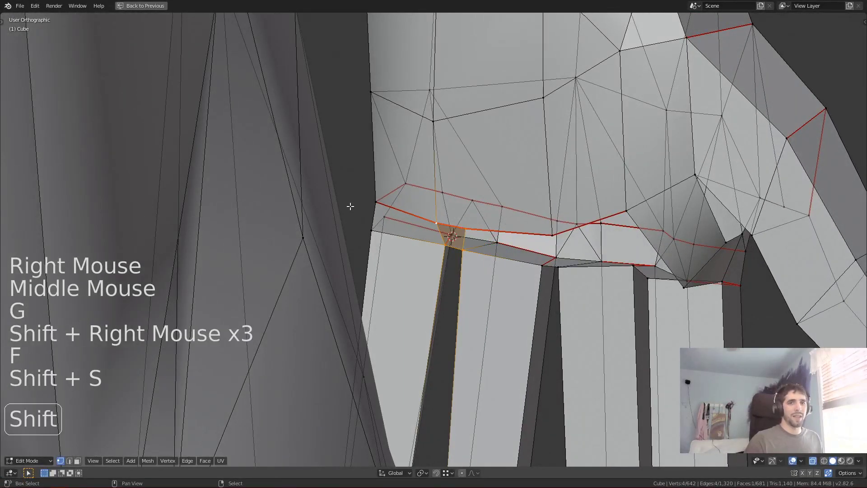
key("shift+z")
middle_click_drag(434, 219, 446, 264)
right_click(446, 264)
right_click(446, 225, "shift")
right_click(445, 256, "shift")
right_click(522, 193, "shift")
middle_click_drag(522, 193, 521, 172)
right_click(526, 267, "shift")
key("f")
Try moving the palm boundary vertex above the ring finger, and undo the move
right_click(525, 266)
right_click(534, 162)
key("g")
left_click(547, 232)
middle_click_drag(546, 233, 509, 312)
key("ctrl+z")
Select the newly filled face above the ring finger in face mode and delete it
key("ctrl+Tab")
right_click(509, 312)
key("ctrl+Tab")
left_click(469, 255)
right_click(473, 234)
key("ctrl+x")
right_click(473, 234)
right_click(473, 233)
key("ctrl+x")
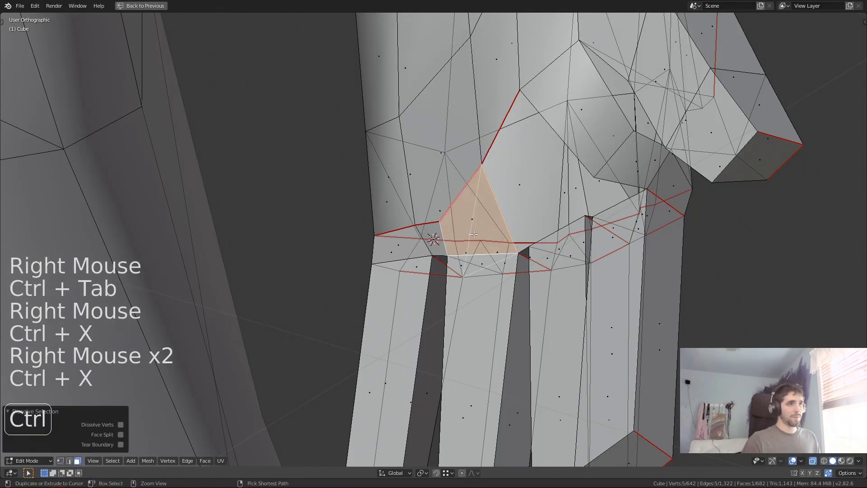
key("alt+x")
left_click(470, 244)
Return to vertex selection and fill a face joining the palm boundary to the ring finger's base
key("ctrl+Tab")
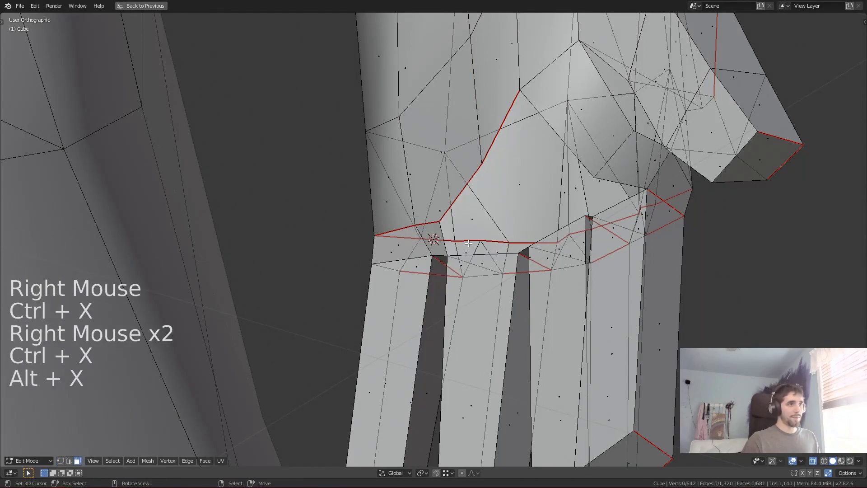
left_click(435, 224)
right_click(447, 243)
right_click(441, 224, "shift")
middle_click_drag(440, 224, 506, 208)
right_click(510, 218, "shift")
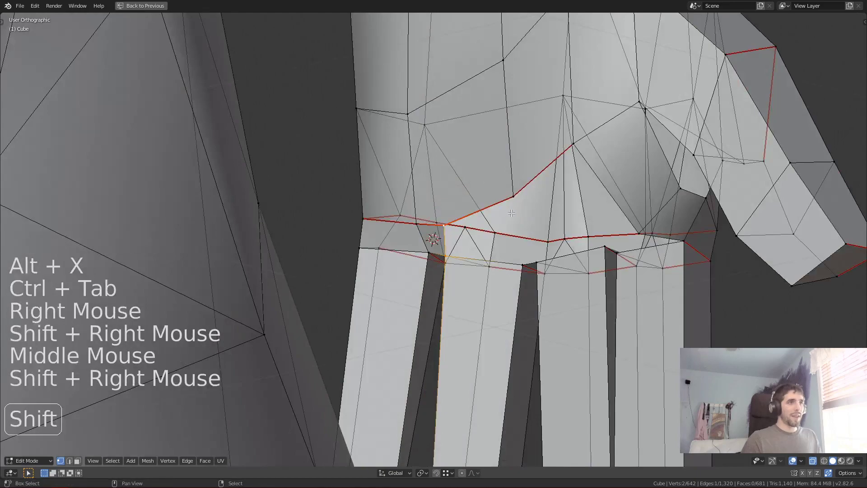
key("f")
Fill a face over the gap between the ring and middle finger bases, joining it to the palm
right_click(525, 259)
key("shift+s")
key("shift+z")
middle_click_drag(506, 246, 526, 228)
right_click(448, 214, "shift")
right_click(443, 157)
right_click(434, 237, "shift")
right_click(449, 236, "shift")
key("f")
Move the palm boundary vertex above the ring finger closer to the finger bases
right_click(443, 158)
mouse_move(443, 158)
middle_mouse_down()
mouse_move(427, 126)
mouse_move(434, 118)
middle_mouse_up()
key("g")
left_click(441, 200)
Subdivide the remaining palm boundary edge between the ring finger and the thumb base
mouse_move(434, 118)
middle_mouse_down("shift")
mouse_move(435, 266)
mouse_move(434, 245)
mouse_move(467, 210)
mouse_move(447, 222)
middle_mouse_up("shift")
scroll(441, 253, "down", 2)
right_click(467, 210, "shift")
key("w")
left_click(437, 231)
Connect the central palm vertex to the subdivided edge's new vertex and to the boundary vertex near the thumb
right_click(425, 246)
right_click(388, 158, "shift")
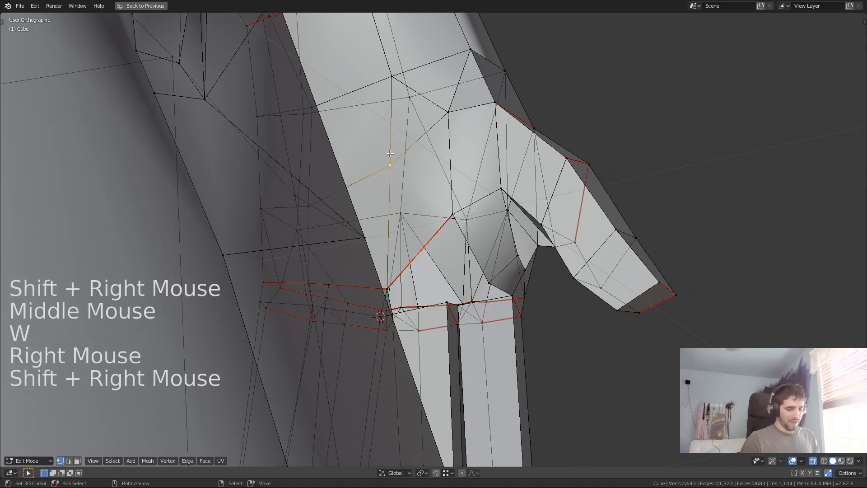
key("j")
right_click(390, 165)
right_click(452, 214, "shift")
key("j")
Move the subdivided edge's new vertex by 0.0474 m in X, -0.00366 m in Y and -0.0149 m in Z
right_click(419, 251)
key("shift+s")
key("shift+z")
middle_click_drag(463, 251, 493, 263)
key("g")
left_click(414, 291)
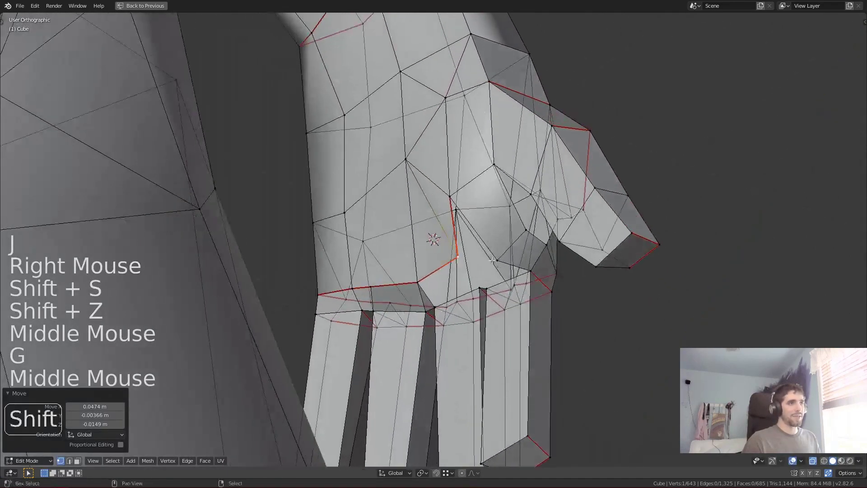
Fill two triangular faces from the moved palm vertex towards the thumb side and the bases of the fingers
right_click(493, 263, "shift")
right_click(451, 199, "shift")
key("f")
middle_click_drag(450, 201, 461, 261)
scroll(465, 234, "up", 2)
right_click(460, 264)
middle_click_drag(460, 266, 419, 283)
right_click(419, 283, "shift")
right_click(493, 300, "shift")
key("f")
Fill two triangular faces between the palm vertex and the index finger's base, beginning at the gap beside the middle finger
middle_click_drag(493, 300, 506, 319)
right_click(509, 318)
right_click(498, 328, "shift")
right_click(465, 269, "shift")
key("f")
right_click(508, 319)
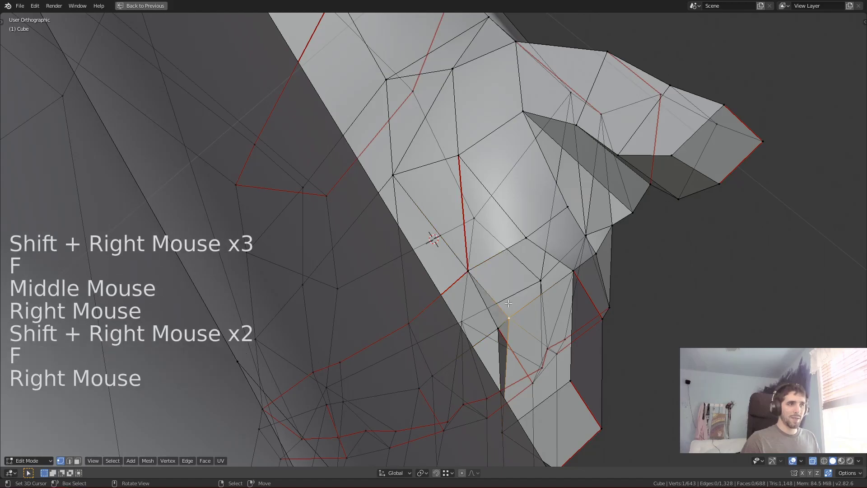
right_click(467, 270, "shift")
right_click(572, 272, "shift")
key("f")
Reposition the vertex beside the newly filled faces at the index finger's base
middle_click_drag(573, 273, 638, 331)
right_click(538, 291)
middle_click_drag(539, 292, 556, 291)
key("g")
left_click(562, 274)
Reposition two more palm vertices around the filled area to even out the hand's surface
right_click(496, 226)
middle_click_drag(497, 226, 502, 294)
right_click(467, 240)
right_click(460, 261)
key("g")
left_click(512, 264)
middle_click_drag(512, 265, 530, 269)
right_click(474, 195)
key("g")
left_click(542, 264)
Leave Edit Mode and examine the whole figure against the reference image in the front view
key("Tab")
scroll(413, 213, "down", 7)
scroll(423, 260, "down", 5)
scroll(452, 280, "down", 3)
scroll(498, 307, "up", 2)
key("KP_1")
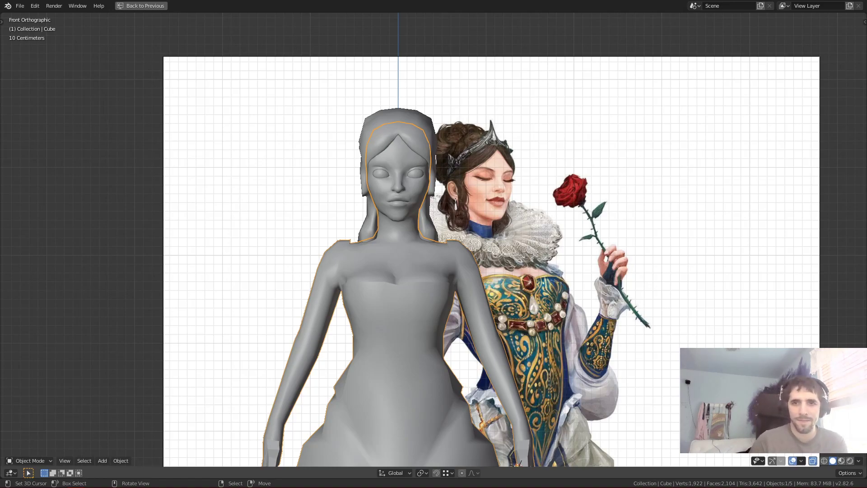
scroll(817, 241, "up", 2)
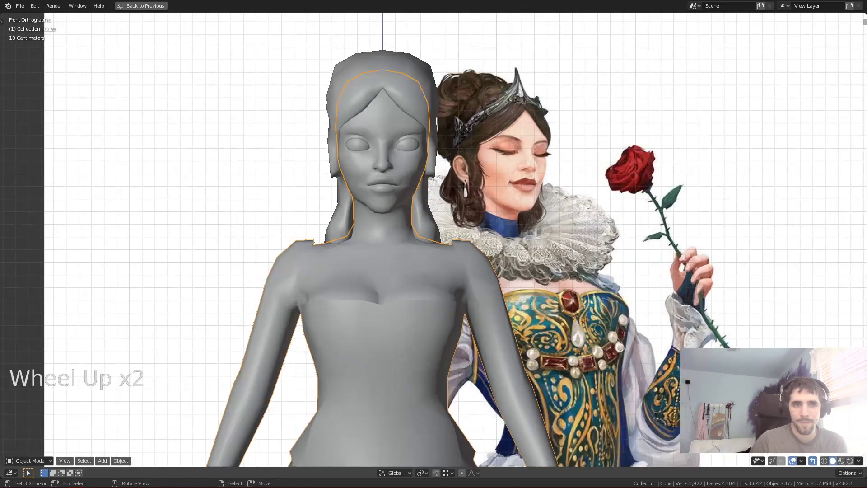
scroll(724, 233, "down", 2)
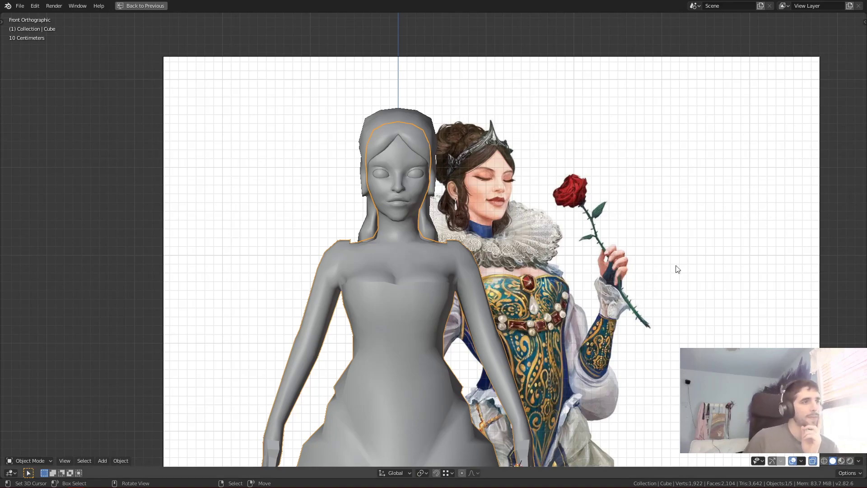
Edit the body mesh and slide the upper-chest vertex near the shoulder along its edge
left_click(190, 267)
key("Tab")
right_click(465, 244)
key("shift+s")
key("shift+z")
scroll(465, 244, "up", 4)
middle_click_drag(465, 243, 412, 248)
right_click(436, 267)
right_click(436, 268)
key("shift+s")
key("shift+z")
scroll(436, 268, "up", 5)
right_click(413, 272)
key("g")
key("g")
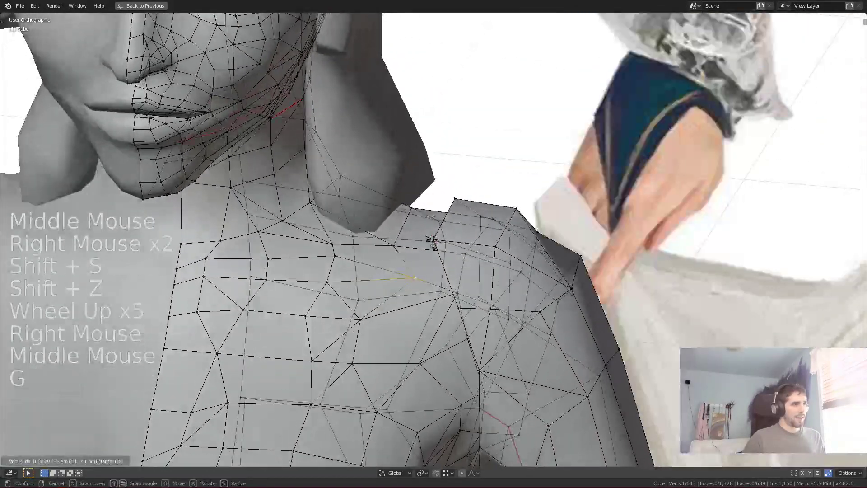
left_click(404, 239)
Subdivide five edges across the shoulder area of the body mesh
key("shift+s")
key("shift+z")
middle_click_drag(573, 330, 384, 307)
scroll(546, 280, "down", 2)
middle_click_drag(546, 280, 497, 245)
key("ctrl+Tab")
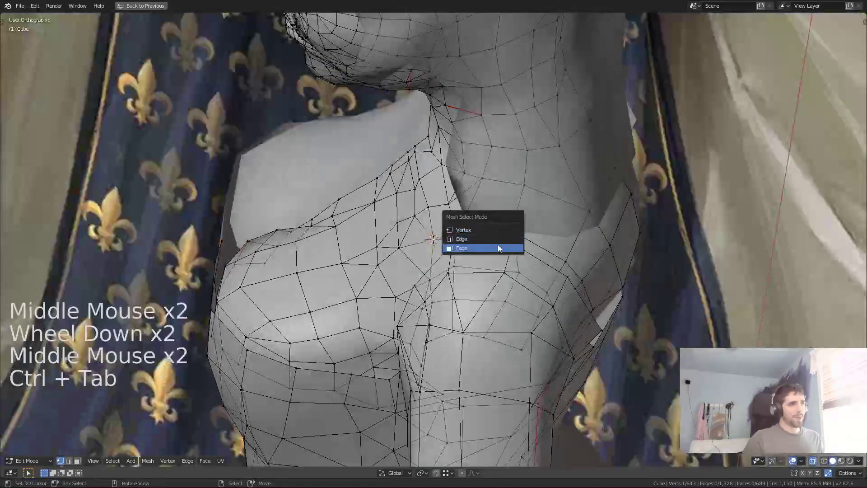
right_click(461, 220)
right_click(528, 209, "shift")
middle_click_drag(534, 210, 452, 253)
right_click(569, 277, "shift")
middle_click_drag(570, 350, 419, 171, "shift")
right_click(534, 253, "shift")
right_click(539, 299, "shift")
key("w")
key("ctrl+Tab")
Connect the new vertices on the subdivided shoulder edges to neighbouring vertices with two cuts
right_click(534, 279)
right_click(512, 344, "shift")
key("j")
right_click(545, 286)
right_click(408, 204)
right_click(390, 199, "shift")
key("j")
Select three shoulder vertices, then scale and move them to shape the shoulder
right_click(419, 171)
right_click(470, 172, "shift")
middle_click_drag(611, 184, 563, 197)
right_click(529, 223, "shift")
key("s")
middle_click_drag(572, 329, 578, 270)
key("g")
left_click(578, 291)
Move a single vertex on the upper shoulder to refine its outline
key("Tab")
key("Tab")
right_click(487, 143)
key("g")
left_click(502, 153)
Leave Edit Mode and compare the head, neck and shoulders with the reference image from the front
key("KP_1")
key("Tab")
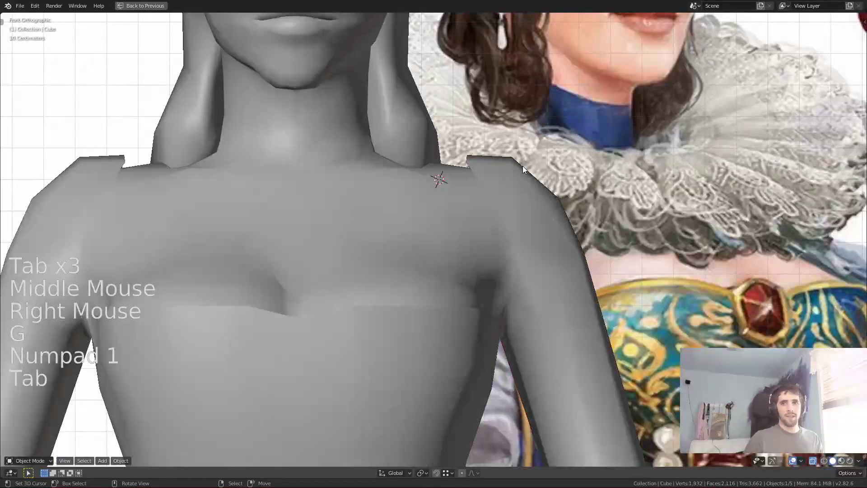
middle_click_drag(522, 166, 673, 348, "shift")
scroll(673, 348, "down", 7)
key("KP_1")
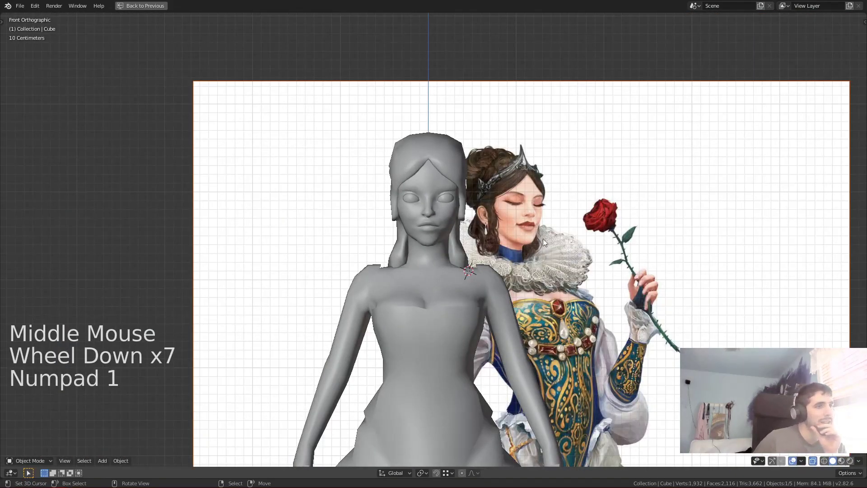
scroll(505, 313, "up", 3)
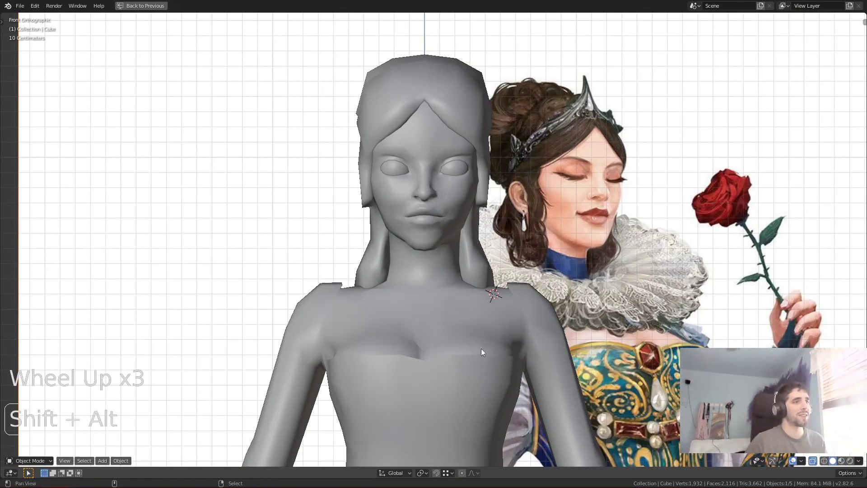
middle_click_drag(483, 354, 478, 293, "shift")
middle_click_drag(479, 294, 473, 243)
Move the four vertices along the side of the neck on the X axis in the front view
right_click(413, 230)
key("KP_1")
middle_click_drag(408, 133, 397, 190, "shift")
key("Tab")
scroll(398, 190, "up", 3)
middle_click_drag(384, 271, 369, 299)
key("KP_1")
scroll(375, 298, "up", 2)
key("a")
key("b")
left_click_drag(351, 271, 397, 338)
key("g")
key("x")
left_click(412, 323)
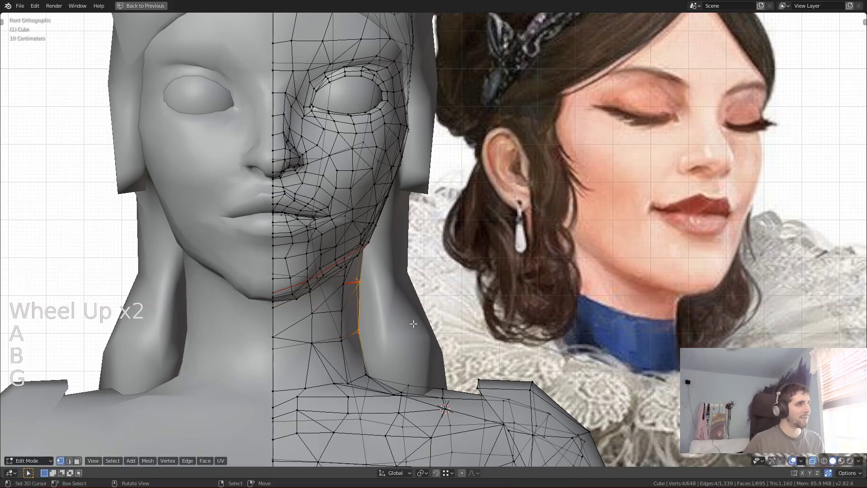
Leave Edit Mode and examine the whole figure's proportions beside the reference images
key("Tab")
scroll(412, 324, "down", 4)
middle_click_drag(412, 324, 384, 307)
key("KP_1")
scroll(427, 303, "down", 4)
key("a")
scroll(445, 297, "down", 2)
middle_click_drag(445, 297, 500, 291, "shift")
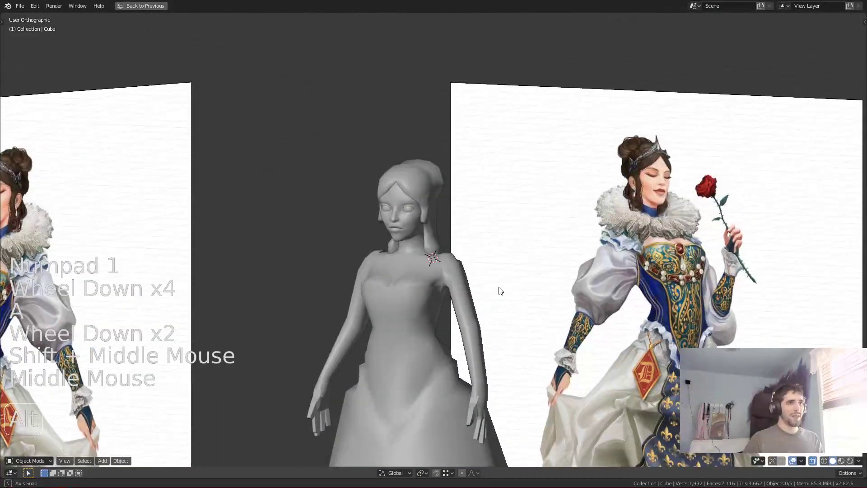
right_click(406, 165)
mouse_move(476, 248)
middle_mouse_down("alt")
mouse_move(491, 362)
mouse_move(489, 292)
middle_mouse_up("alt")
key("KP_1")
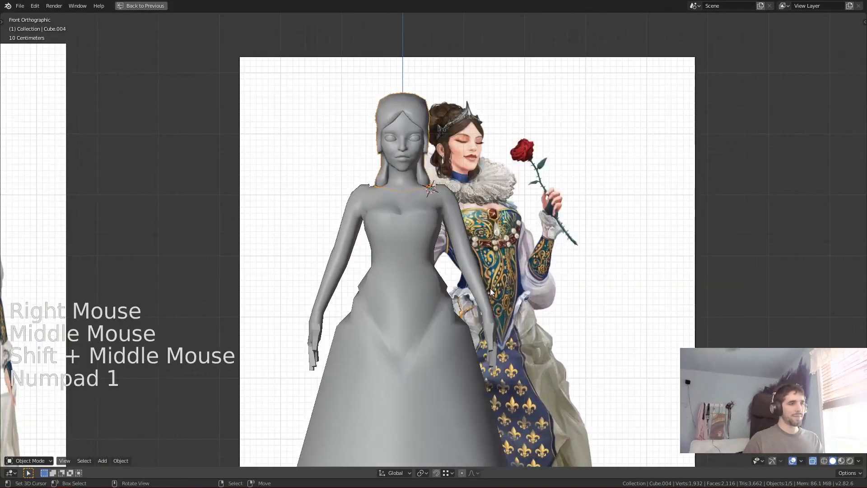
right_click(468, 273)
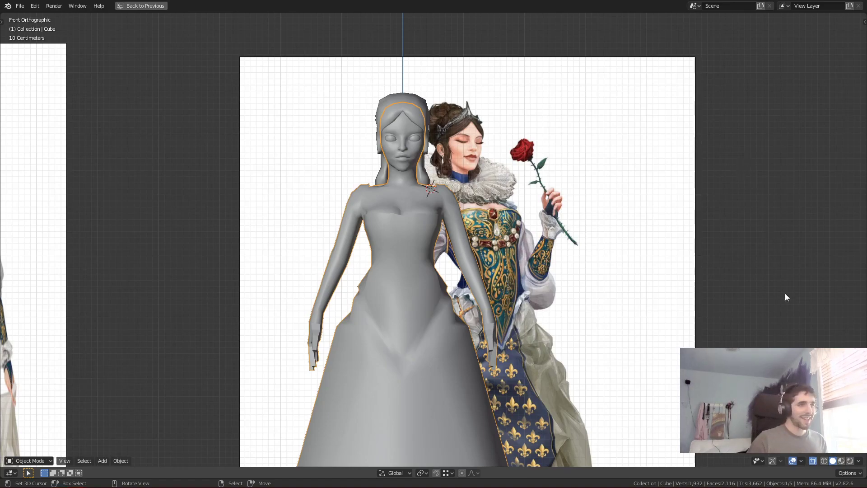
middle_click_drag(577, 310, 530, 305)
key("KP_1")
Enter Edit Mode on the body mesh in the front view and deselect all of its vertices
right_click(475, 246)
scroll(470, 243, "up", 2)
key("Tab")
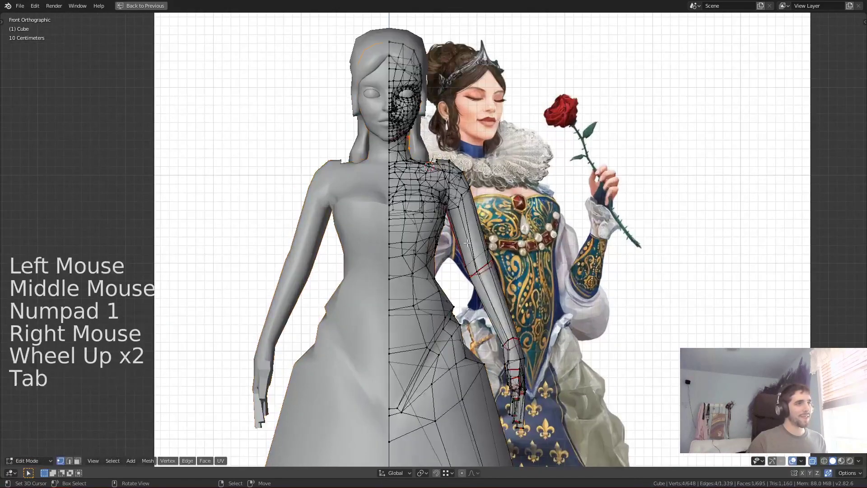
middle_click_drag(467, 243, 453, 252, "shift")
key("a")
key("a")
key("a")
key("a")
Box-select the elbow vertices, reposition them and scale them to reshape the elbow in the front view
key("b")
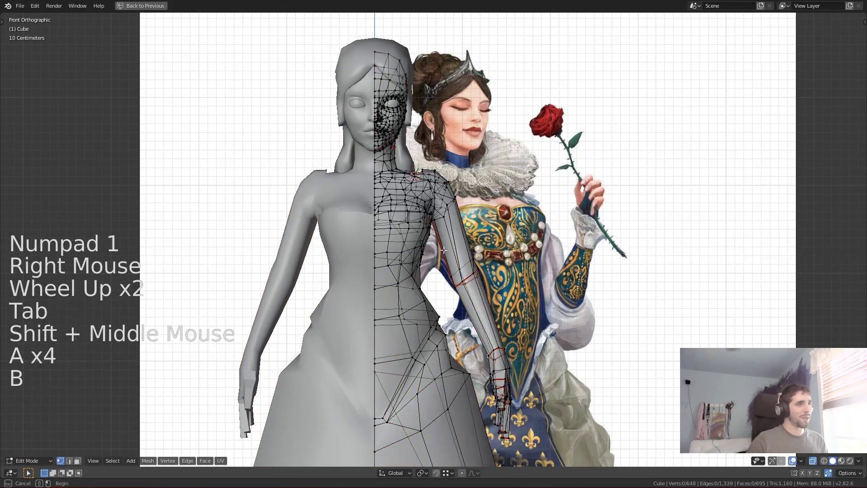
scroll(454, 242, "up", 1)
key("b")
left_click_drag(441, 226, 504, 316)
middle_click_drag(541, 325, 533, 275, "shift")
key("g")
left_click(544, 310)
key("s")
right_click(560, 307)
key("s")
left_click(573, 303)
Select the forearm vertices, examine the arm's shape from the side and clear the selection
key("a")
key("b")
left_click_drag(467, 285, 542, 413)
middle_click_drag(559, 389, 479, 352)
key("KP_3")
key("alt+KP_2")
key("KP_3")
middle_click_drag(465, 316, 444, 339, "shift")
key("alt+KP_2")
scroll(453, 299, "up", 1)
scroll(455, 299, "up", 2)
key("a")
Select the vertices at the back of the elbow and move them to reshape the arm
right_click(453, 329)
right_click(436, 333, "shift")
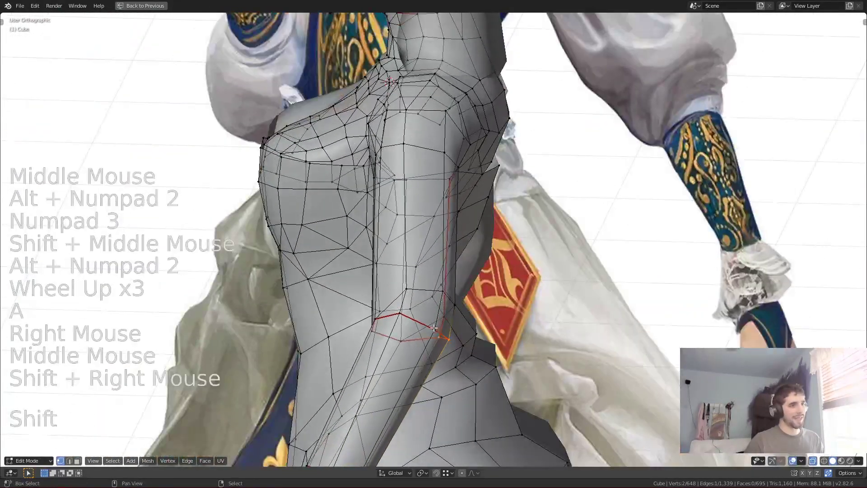
right_click(454, 307, "shift")
middle_click_drag(454, 308, 451, 253)
key("g")
left_click(506, 307)
Select two vertices on the outer upper arm just below the shoulder and move them
middle_click_drag(447, 158, 448, 210, "shift")
right_click(448, 225)
middle_click_drag(448, 194, 445, 226, "shift")
key("shift+s")
key("shift+z")
scroll(444, 226, "up", 2)
right_click(438, 190, "shift")
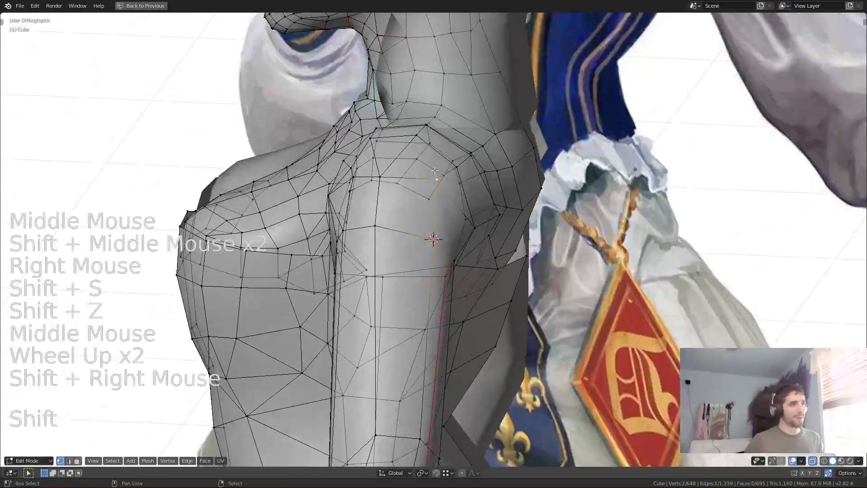
middle_click_drag(438, 190, 433, 221)
key("g")
left_click(430, 222)
Move a single vertex on the rear outer side of the shoulder to smooth its curve
right_click(456, 172)
right_click(460, 166)
mouse_move(460, 167)
middle_mouse_down()
mouse_move(476, 182)
mouse_move(429, 176)
middle_mouse_up()
key("g")
left_click(427, 168)
Connect two vertices near the top of the shoulder with a new edge
right_click(428, 179)
right_click(411, 136, "shift")
key("j")
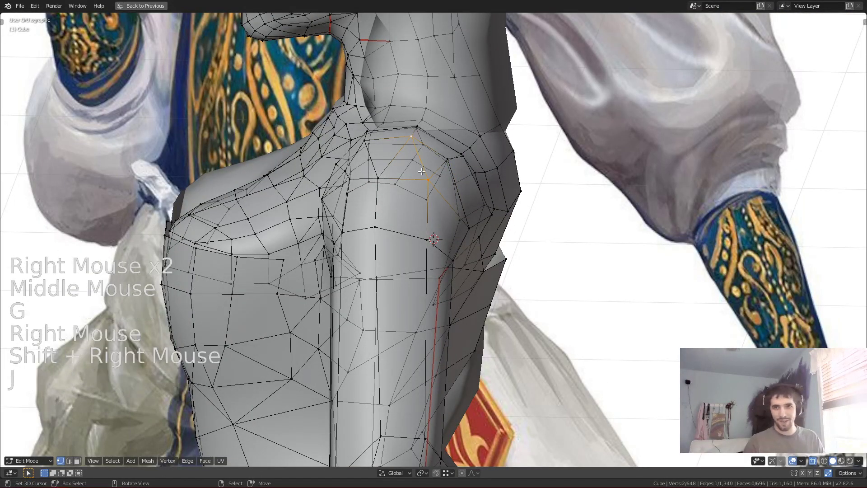
Center the view on the top of the shoulder with the 3D cursor and turn off the X-ray display
key("KP_1")
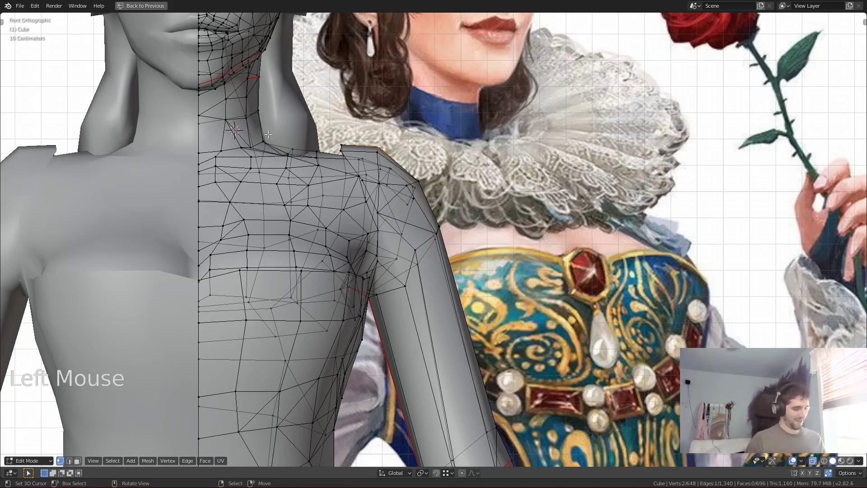
key("shift+s")
key("shift+z")
left_click_drag(361, 137, 258, 131, "alt")
scroll(402, 261, "up", 1, "alt")
key("alt+KP_2")
middle_click_drag(421, 339, 422, 338, "alt")
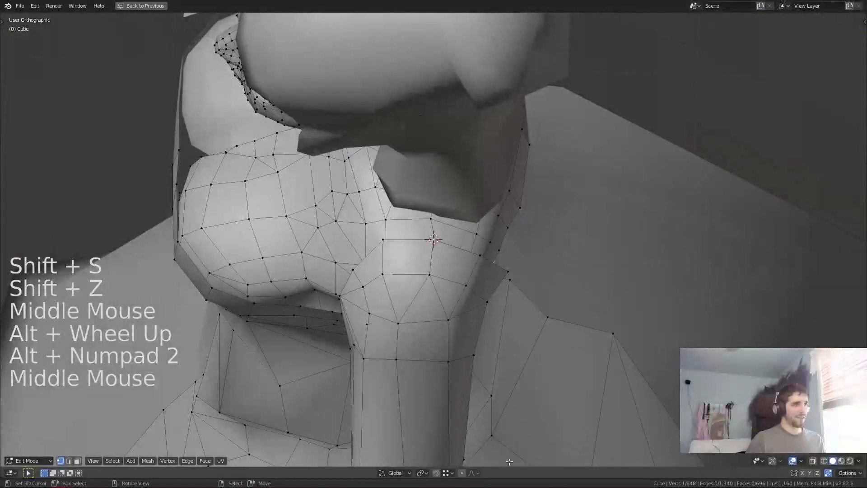
key("super")
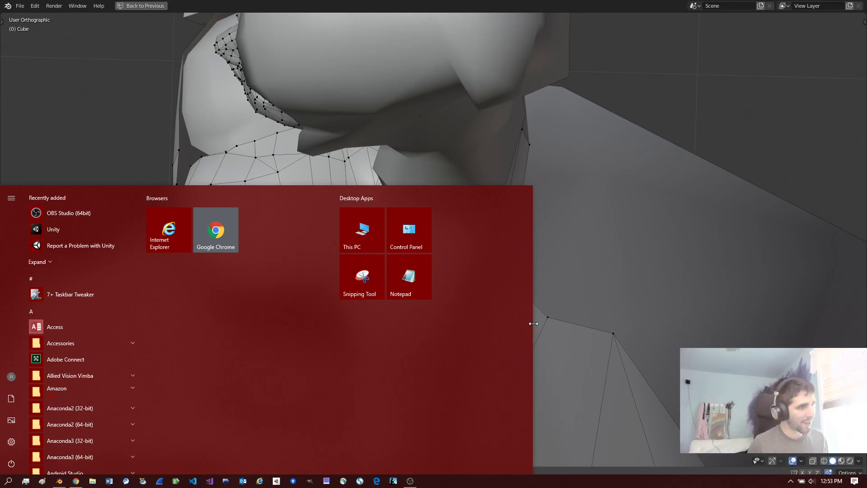
left_click(723, 188)
Subdivide two edges on top of the shoulder in edge select mode and return to vertex selection
middle_click_drag(723, 188, 329, 189)
middle_click_drag(330, 190, 435, 225)
middle_click_drag(481, 240, 440, 269)
scroll(424, 260, "up", 2)
key("ctrl+Tab")
left_click(440, 287)
key("w")
left_click(437, 232)
key("ctrl+Tab")
left_click(431, 223)
Connect the new midpoint vertex to the vertex below it on the shoulder and reposition the pair
right_click(431, 257)
right_click(432, 324, "shift")
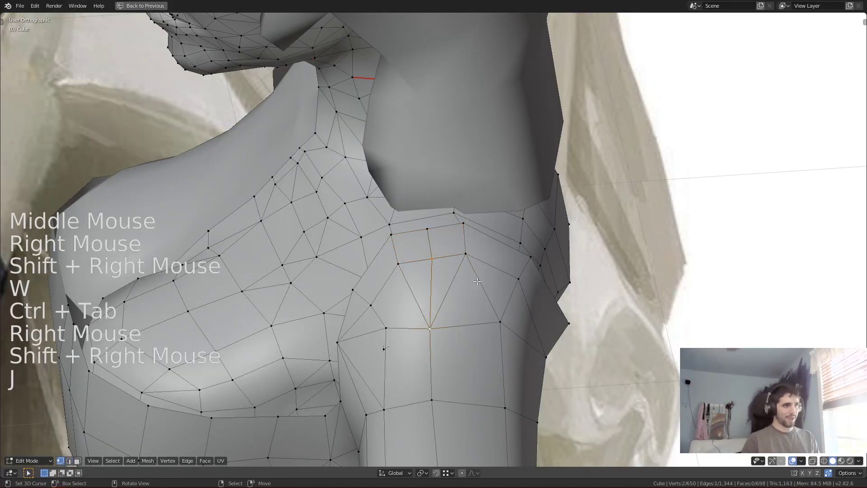
middle_click_drag(454, 232, 453, 253, "shift")
middle_click_drag(453, 253, 267, 268, "alt")
key("g")
left_click(436, 274)
Select two neighboring vertices on top of the shoulder and slide their edge by a factor of 0.277
right_click(465, 296)
right_click(465, 258, "shift")
key("g")
left_click(516, 267)
Move a single vertex at the back of the shoulder above the armpit
scroll(519, 280, "down", 5)
middle_click_drag(519, 281, 406, 271, "alt")
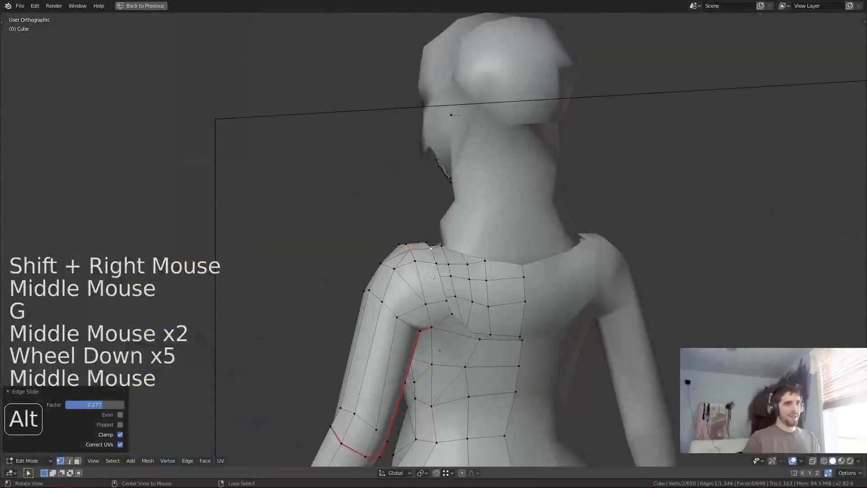
right_click(445, 297)
key("shift+s")
key("shift+z")
scroll(522, 229, "up", 3)
middle_click_drag(522, 229, 459, 222)
key("g")
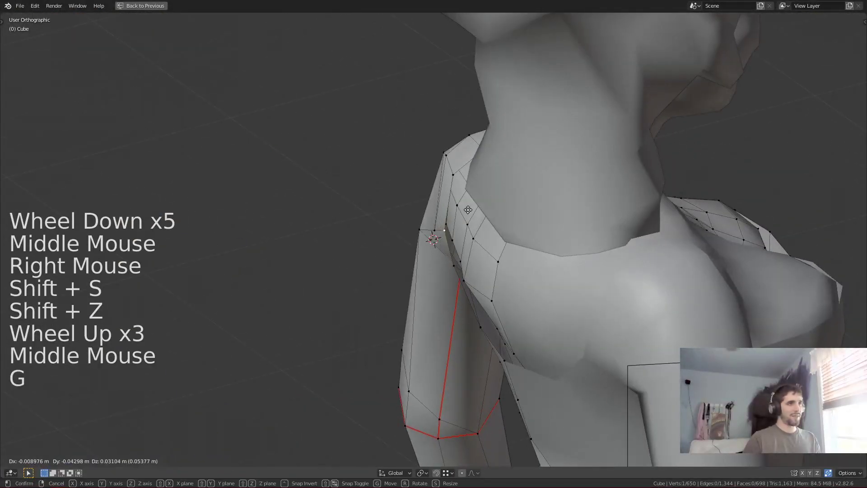
Leave Edit Mode and compare the upper body and whole figure with the reference images
key("Tab")
middle_click_drag(400, 215, 558, 213)
key("KP_1")
key("super")
key("super")
scroll(375, 324, "down", 4)
middle_click_drag(519, 246, 583, 296, "shift")
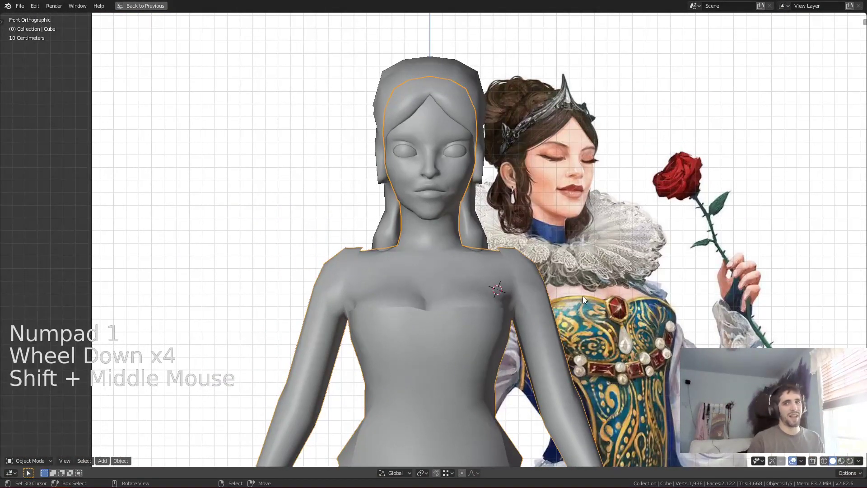
middle_click_drag(548, 134, 538, 137, "alt")
key("KP_1")
key("a")
scroll(476, 351, "down", 1)
middle_click_drag(475, 351, 438, 269, "shift")
scroll(565, 304, "down", 5)
middle_click_drag(565, 304, 519, 295)
Launch Unity Hub, open the QuestWorlds project and return to the model in Blender
key("alt+Tab")
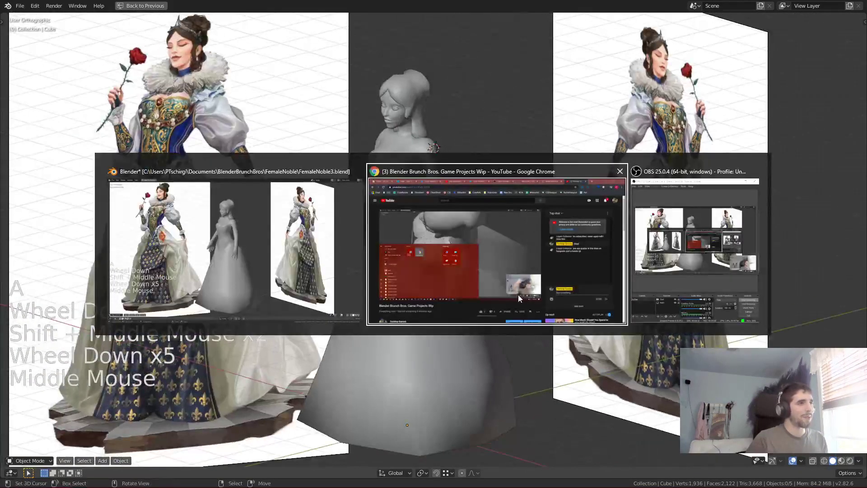
left_click(291, 270)
key("super")
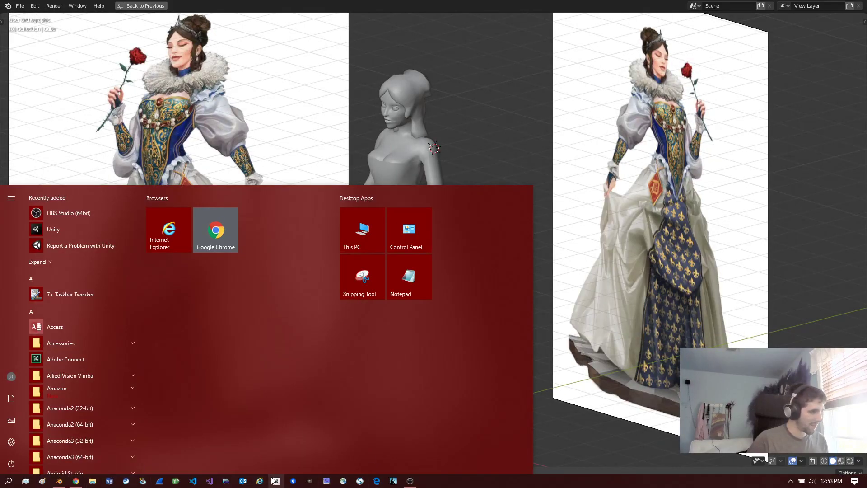
left_click(409, 148)
right_click(410, 148)
key("KP_1")
key("a")
left_click(671, 206)
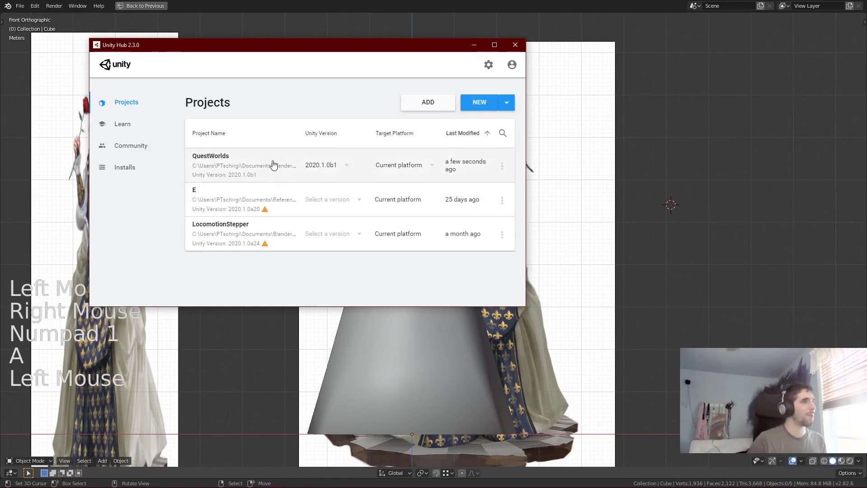
left_click(697, 162)
Select the body and examine its back and shoulder profile in the front and side views
middle_click_drag(572, 135, 558, 255, "shift")
scroll(394, 277, "up", 4)
right_click(394, 277)
middle_click_drag(484, 248, 519, 197, "shift")
middle_click_drag(519, 197, 564, 199)
key("KP_3")
key("a")
right_click(431, 262)
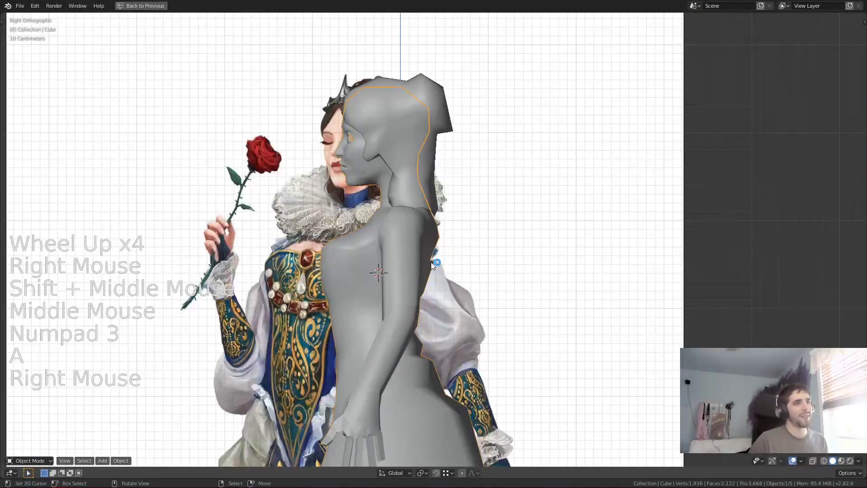
Enter Edit Mode on the body and snap the 3D cursor to a vertex on the upper back
scroll(574, 240, "up", 4)
key("Tab")
middle_click_drag(573, 241, 452, 302)
right_click(418, 292)
key("shift+s")
key("shift+z")
Slide vertices on the upper back and behind the shoulder along their edges to even out the topology above the armpit
right_click(396, 190)
right_click(372, 201, "shift")
middle_click_drag(374, 201, 444, 288, "shift")
middle_click_drag(445, 288, 479, 282)
key("g")
key("g")
left_click(473, 255)
key("g")
left_click(432, 273)
right_click(418, 313)
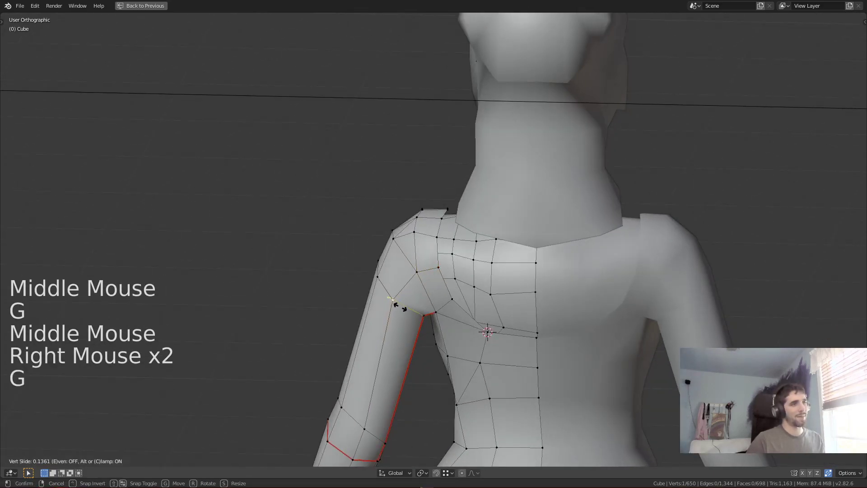
left_click(399, 307)
Select further vertices around the shoulder and slide them along their edges to refine the contour
middle_click_drag(400, 307, 490, 339)
right_click(464, 305)
middle_click_drag(511, 309, 376, 263, "shift")
key("shift+z")
scroll(435, 171, "up", 3)
key("KP_1")
scroll(686, 229, "down", 4)
scroll(499, 248, "up", 3)
key("g")
key("g")
left_click(499, 281)
key("g")
key("g")
middle_click_drag(451, 267, 474, 255)
left_click(440, 219)
Display the model with its texture applied and bring the face into close view
key("KP_1")
scroll(523, 239, "down", 4)
key("alt+z")
key("KP_1")
key("a")
scroll(400, 244, "up", 3)
key("alt+KP_2")
scroll(422, 248, "up", 3)
Restore the split editor layout, select the entire body mesh and enlarge the Properties editor
key("ctrl+Up")
key("a")
middle_click_drag(384, 296, 398, 316, "shift")
scroll(429, 323, "up", 3)
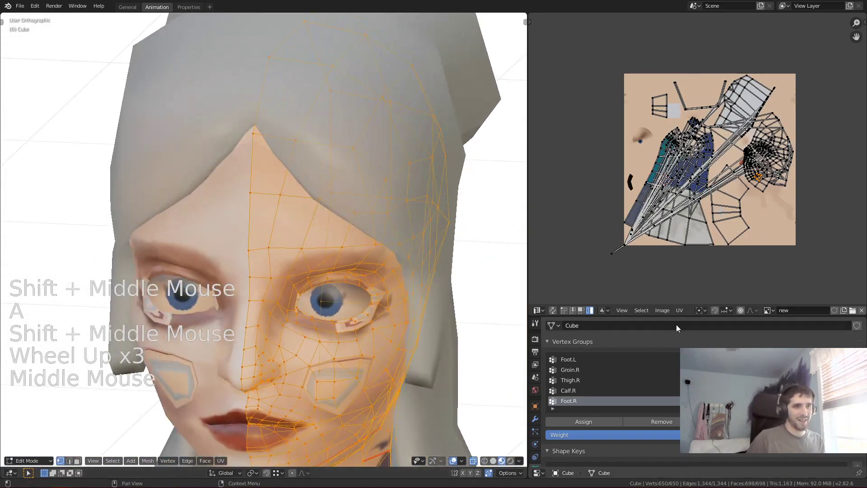
left_click_drag(680, 319, 680, 232)
middle_click(344, 268)
Leave Edit Mode and examine the painted face texture from the front beside the reference image
key("KP_1")
key("Tab")
middle_click_drag(427, 265, 342, 283, "shift")
scroll(343, 291, "down", 6)
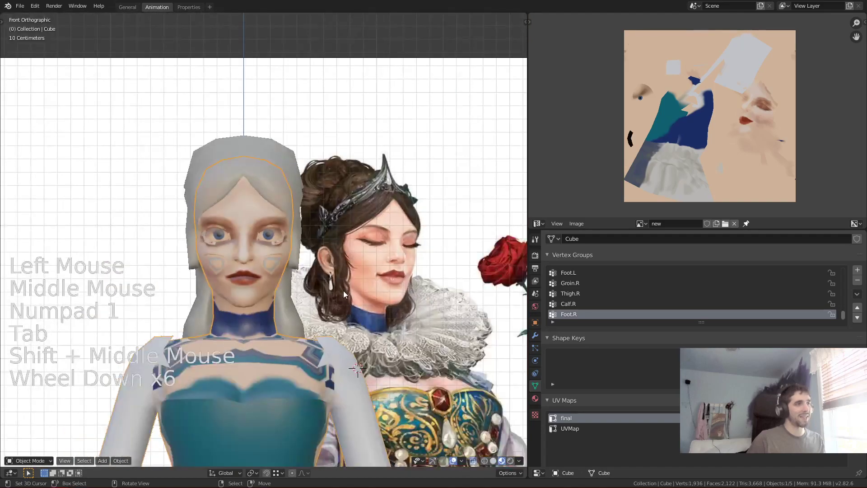
scroll(278, 243, "up", 2)
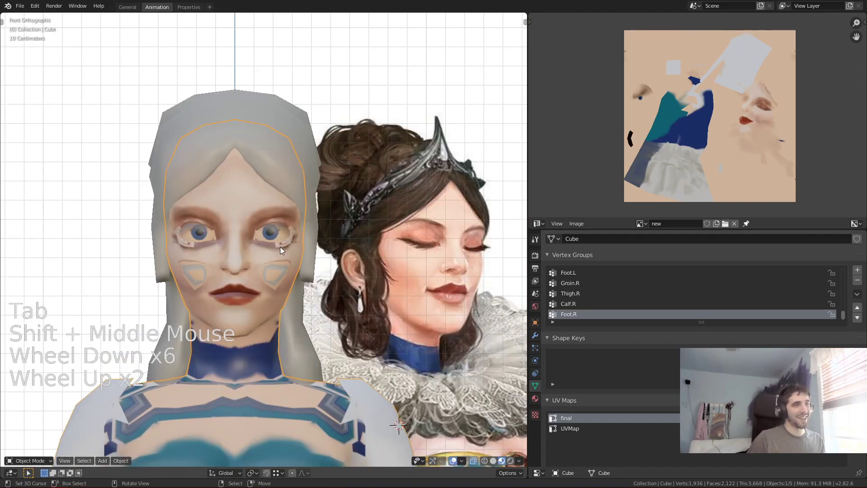
mouse_move(328, 271)
middle_mouse_down("shift")
mouse_move(343, 287)
mouse_move(323, 309)
mouse_move(308, 260)
mouse_move(305, 285)
mouse_move(318, 313)
middle_mouse_up("shift")
scroll(330, 303, "down", 2)
scroll(305, 289, "up", 4)
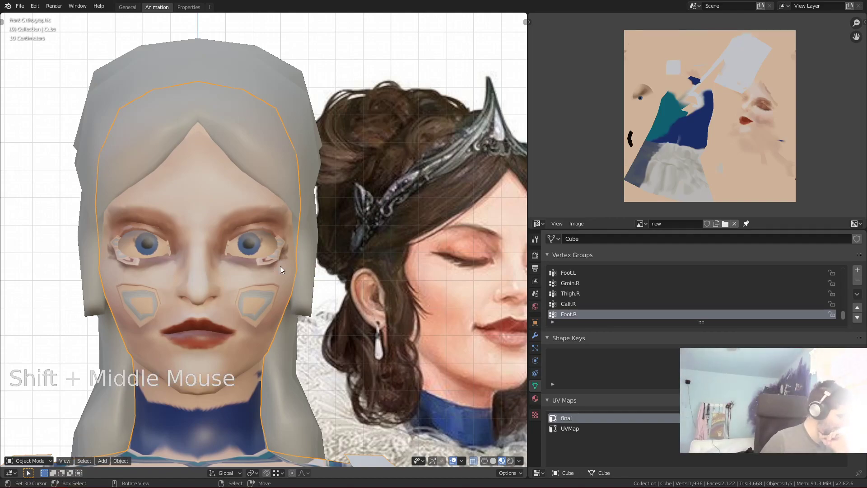
scroll(280, 270, "up", 1)
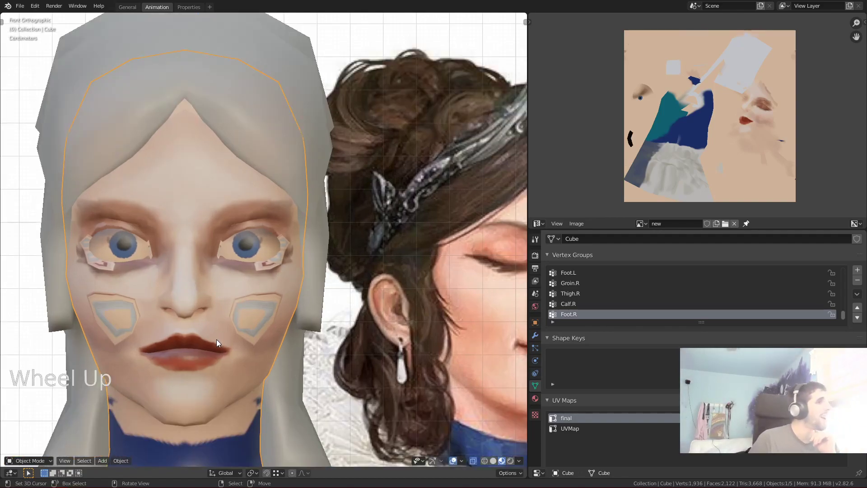
scroll(245, 336, "up", 1)
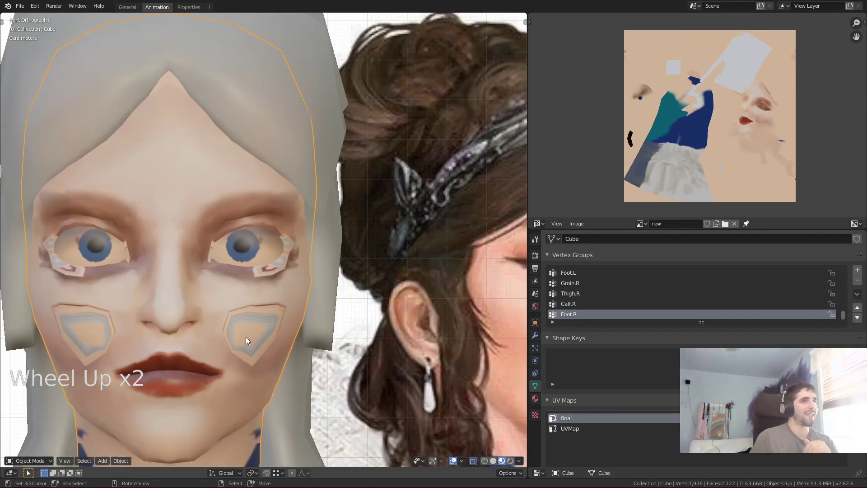
Enter Edit Mode on the body and select all UVs to examine the layout over the texture
key("Tab")
middle_click_drag(264, 344, 293, 328, "shift")
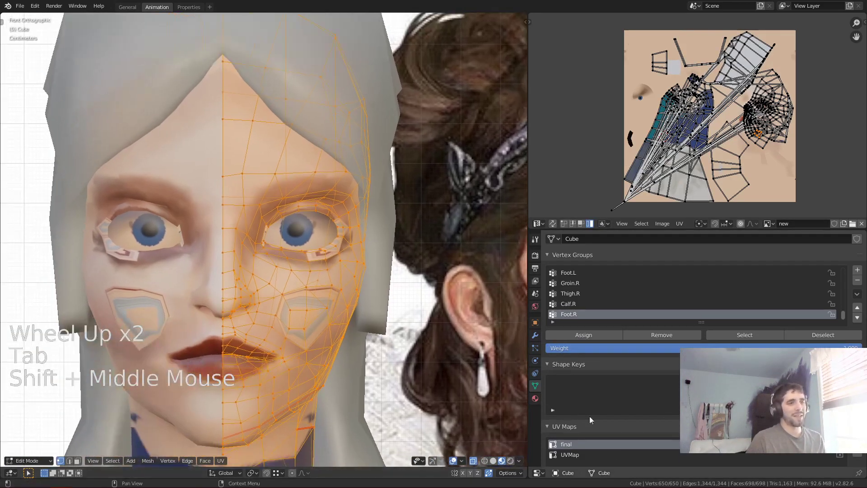
left_click_drag(702, 322, 705, 293)
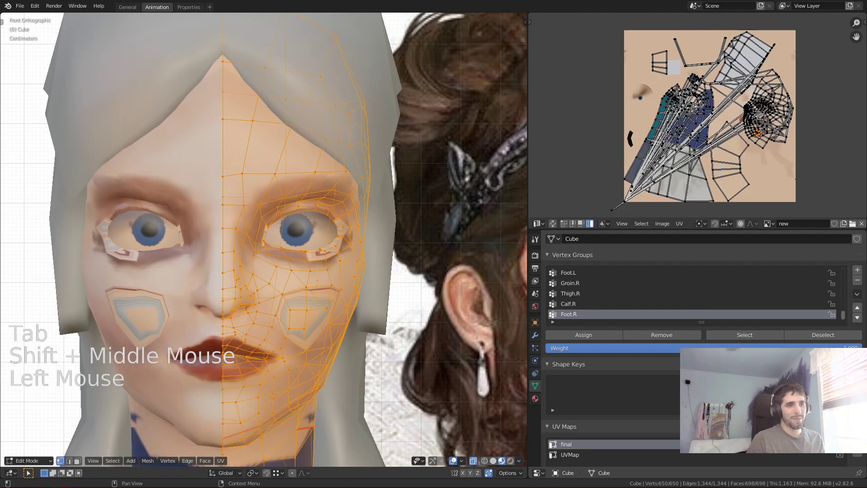
key("a")
key("a")
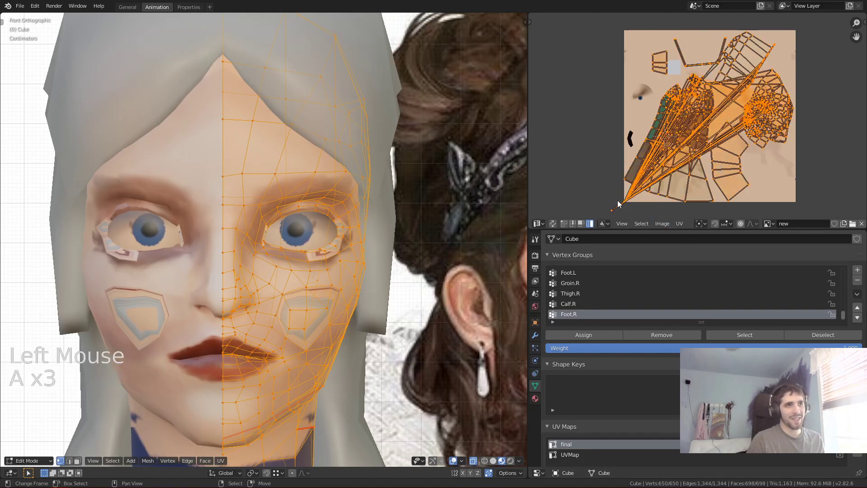
right_click(617, 203)
Select a vertex on the cheek and snap the 3D cursor to it
middle_click_drag(207, 323, 198, 261, "shift")
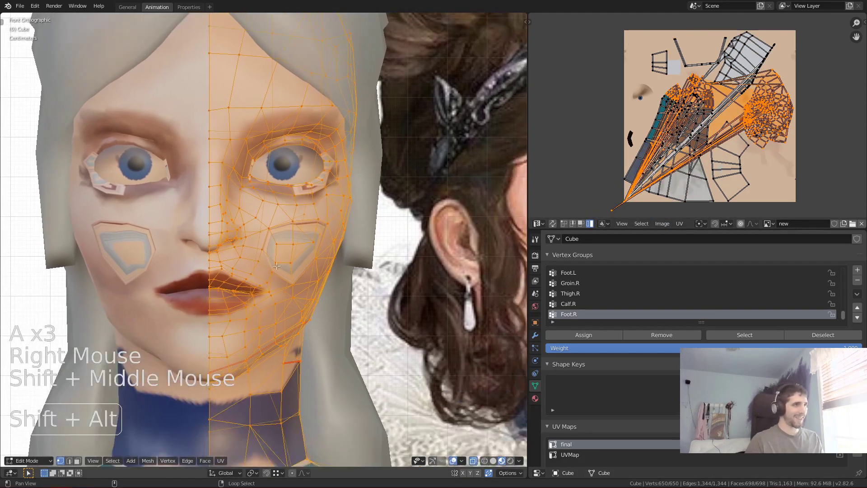
scroll(393, 273, "down", 2)
middle_click_drag(393, 273, 327, 282)
middle_click_drag(198, 271, 309, 295, "shift")
scroll(308, 295, "up", 1)
key("alt+KP_2")
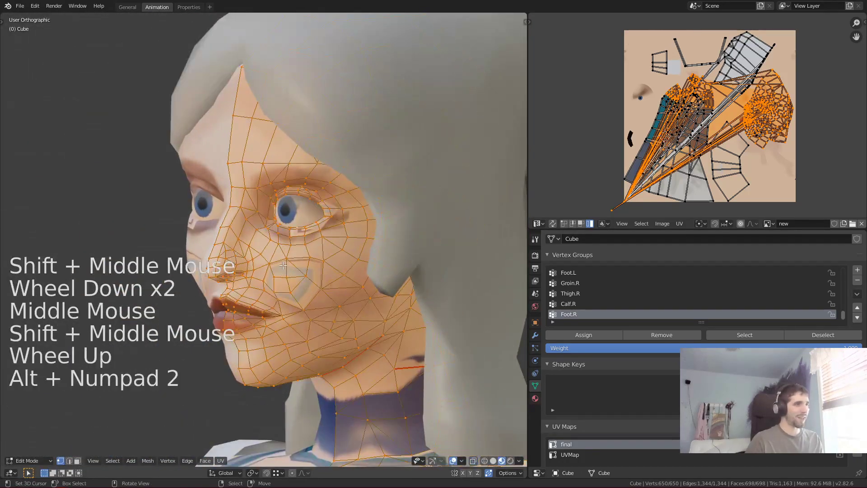
right_click(307, 295)
key("shift+s")
key("shift+z")
middle_click_drag(298, 253, 259, 251)
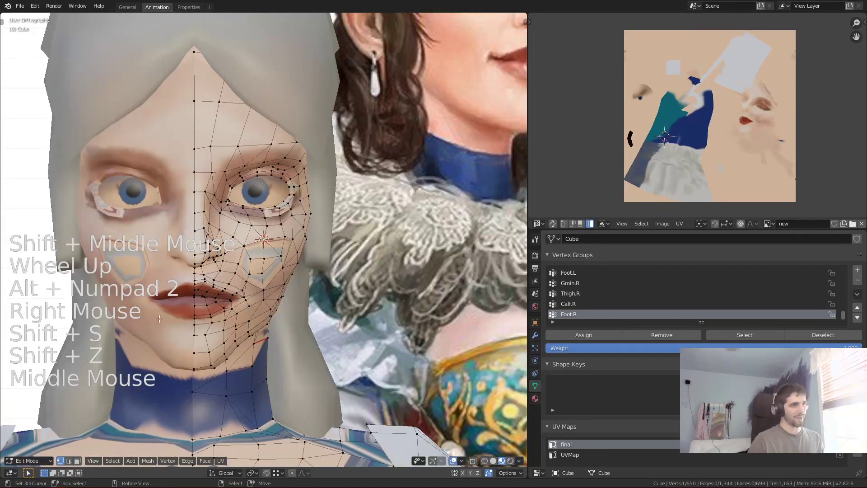
Collapse the Shape Keys section, make the final UV map active and leave Edit Mode
key("KP_1")
scroll(379, 265, "up", 4)
middle_click_drag(254, 187, 365, 306, "shift")
middle_click_drag(365, 306, 365, 324)
key("KP_1")
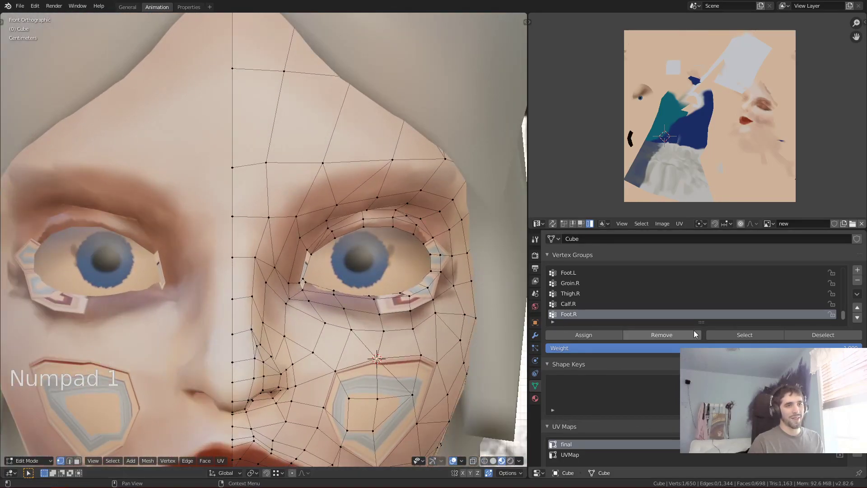
left_click(575, 366)
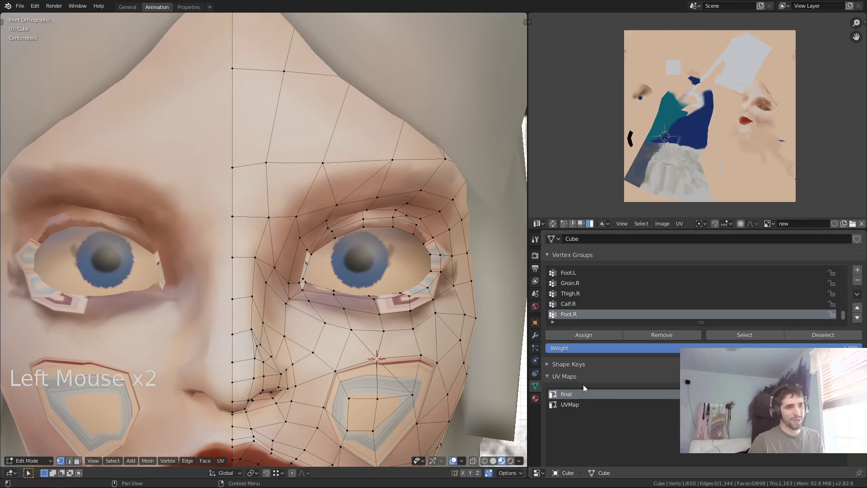
left_click(590, 394)
left_click(590, 393)
key("Tab")
scroll(434, 372, "down", 5)
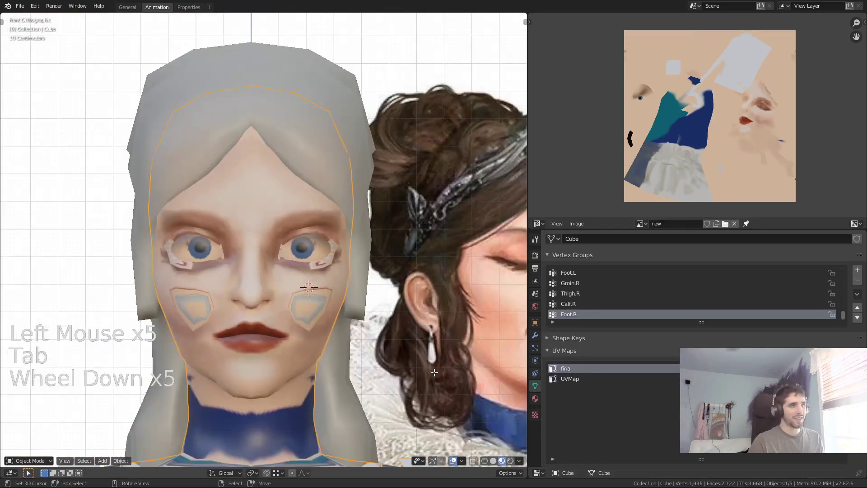
Switch to the UVMap layout to examine it with the whole mesh selected, and reactivate the final UV map
key("Tab")
key("a")
key("a")
key("a")
left_click(597, 403)
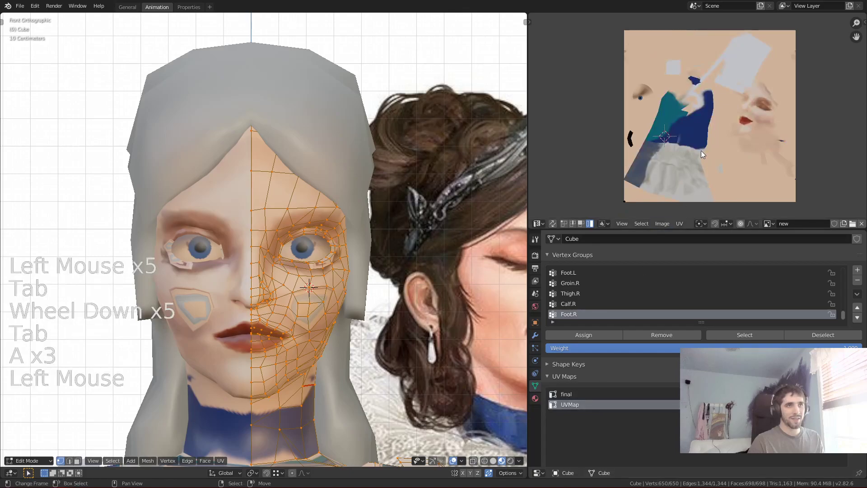
key("a")
key("a")
key("a")
key("a")
middle_click_drag(639, 181, 641, 152, "shift")
key("Tab")
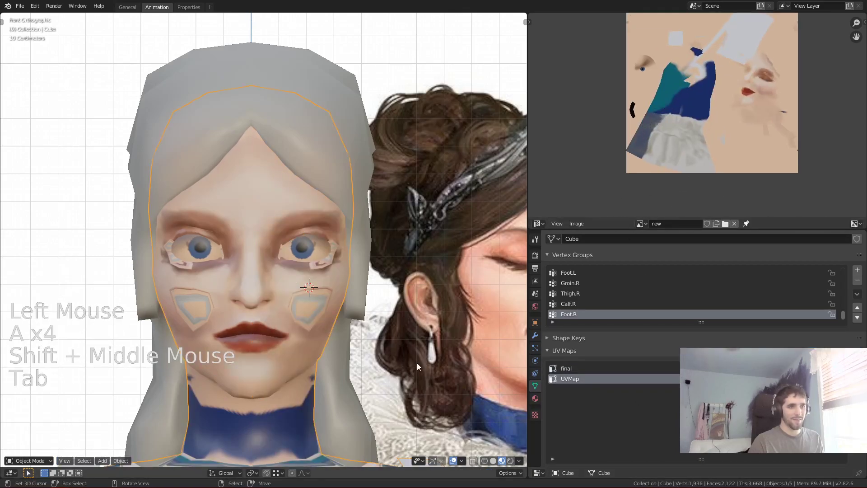
left_click(641, 367)
Select the hair object in Object Mode and show the whole figure in wireframe
middle_click_drag(321, 341, 315, 227, "shift")
key("Tab")
scroll(315, 228, "down", 8)
key("Tab")
right_click(283, 219)
key("z")
scroll(293, 220, "down", 7)
key("z")
scroll(293, 220, "up", 6)
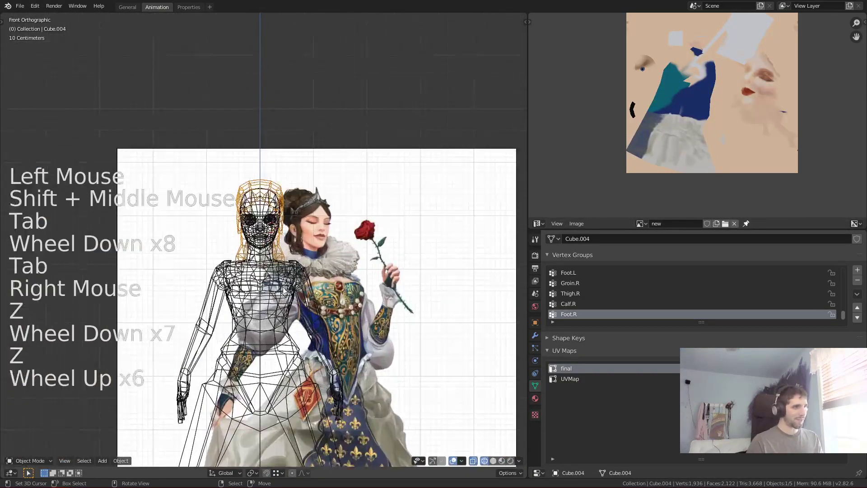
Select the eyes together with the hair and body, and join them into the body mesh
right_click(212, 234, "shift")
middle_click_drag(271, 226, 289, 217)
scroll(289, 217, "up", 5)
right_click(232, 187)
right_click(232, 188)
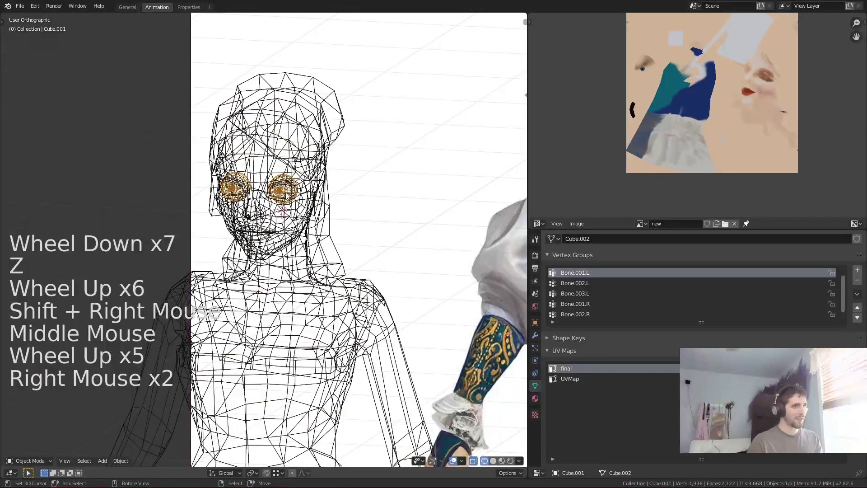
left_click(535, 335)
right_click(316, 135, "shift")
right_click(330, 189, "shift")
right_click(370, 355, "shift")
key("z")
key("KP_1")
key("Tab")
key("Tab")
key("Tab")
scroll(300, 223, "down", 3)
middle_click_drag(300, 223, 331, 300, "shift")
key("ctrl+j")
Enter Edit Mode on the joined mesh and select all of its geometry
key("Tab")
key("a")
key("a")
key("a")
scroll(349, 252, "up", 3)
scroll(349, 252, "up", 1)
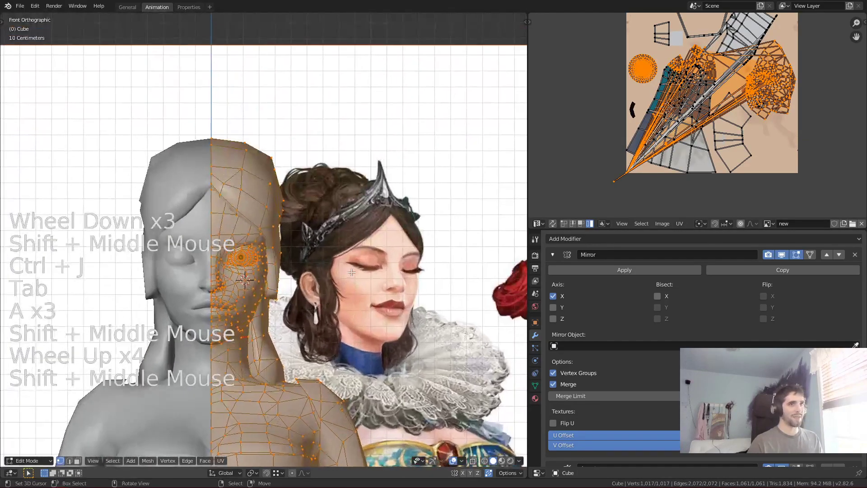
scroll(612, 187, "up", 2)
Select all UVs of the joined mesh, open its UV map list and leave Edit Mode
middle_click_drag(696, 62, 696, 93, "shift")
scroll(695, 93, "down", 3)
key("a")
key("a")
key("a")
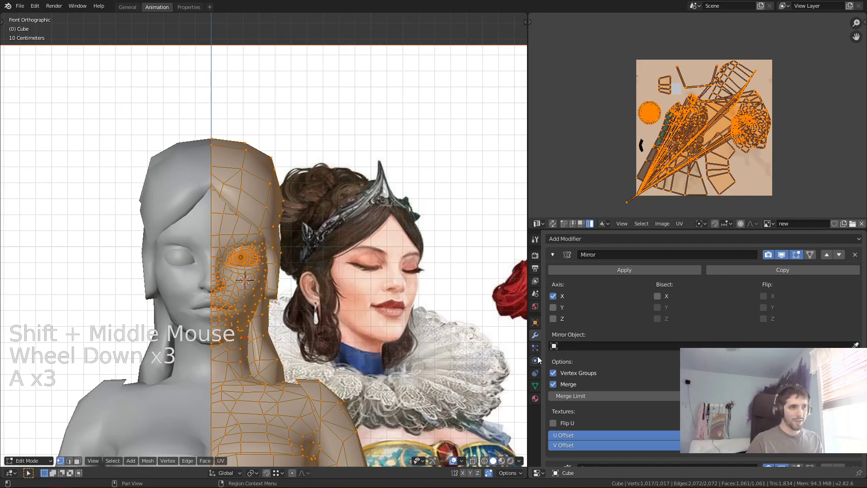
left_click(535, 385)
left_click(535, 385)
scroll(743, 189, "up", 2)
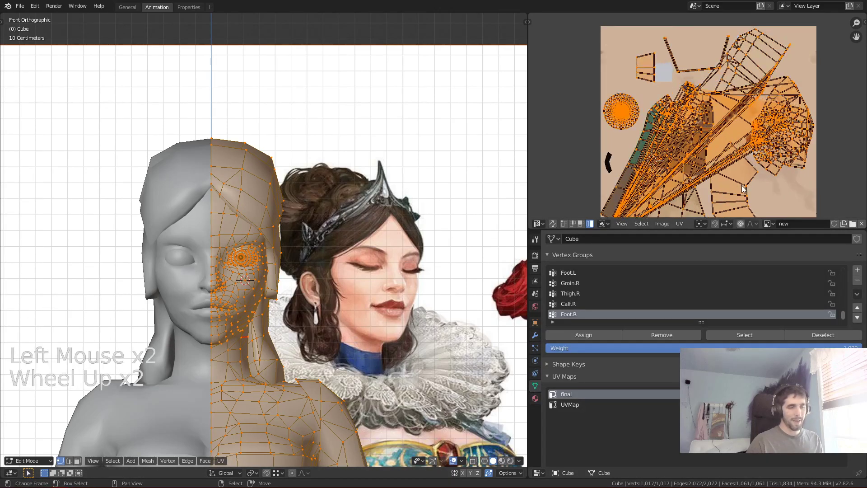
key("Tab")
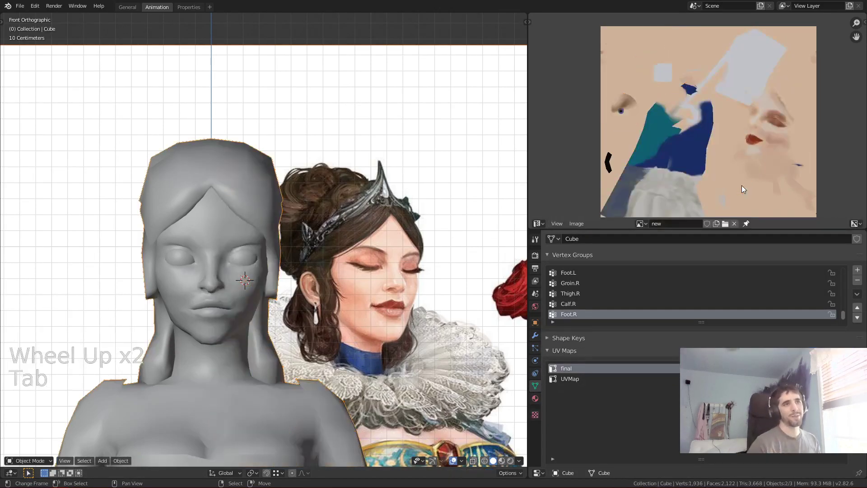
Display the texture on the joined head, enter Edit Mode and select the entire mesh
scroll(275, 294, "up", 3)
key("alt+KP_1")
middle_click_drag(276, 294, 275, 250, "shift")
scroll(274, 250, "up", 3)
key("Tab")
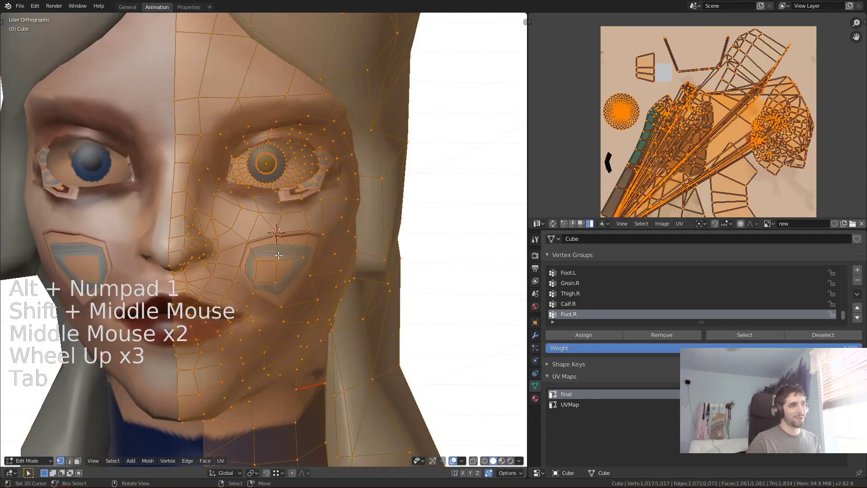
right_click(269, 253)
scroll(275, 260, "up", 3)
key("a")
key("a")
key("a")
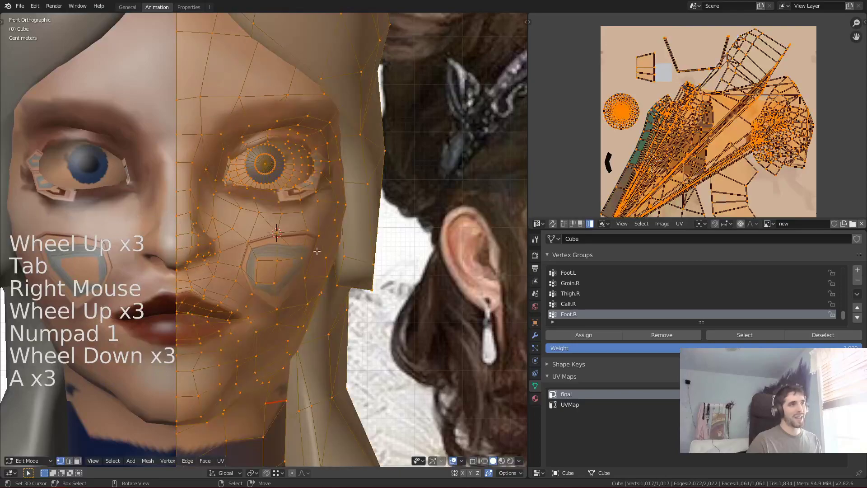
Leave Edit Mode and examine the textured head and figure from several angles against the reference
middle_click_drag(469, 195, 451, 203, "shift")
scroll(406, 225, "down", 4)
key("Tab")
middle_click_drag(373, 250, 279, 189)
scroll(279, 188, "down", 5)
key("KP_1")
middle_click_drag(249, 296, 313, 299)
key("KP_1")
scroll(373, 276, "up", 5)
scroll(313, 299, "up", 5)
Make UVMap the active UV map and enter Edit Mode on the joined mesh
middle_click_drag(503, 312, 362, 251, "shift")
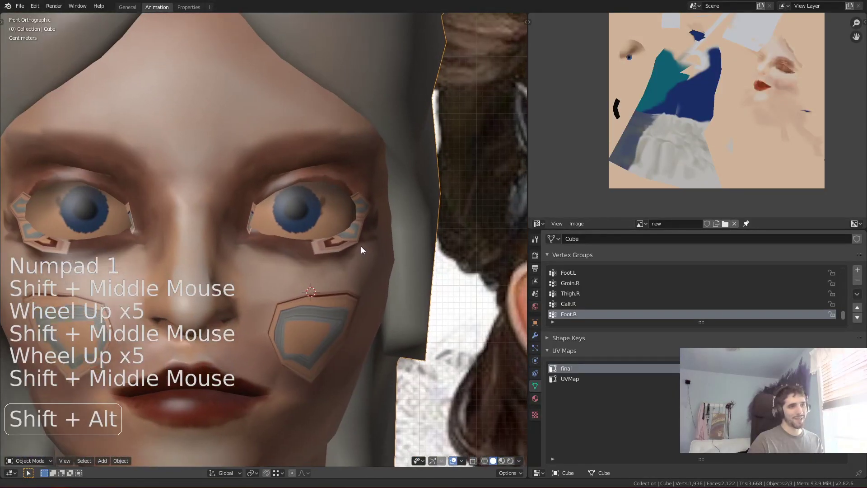
left_click(597, 380)
key("Tab")
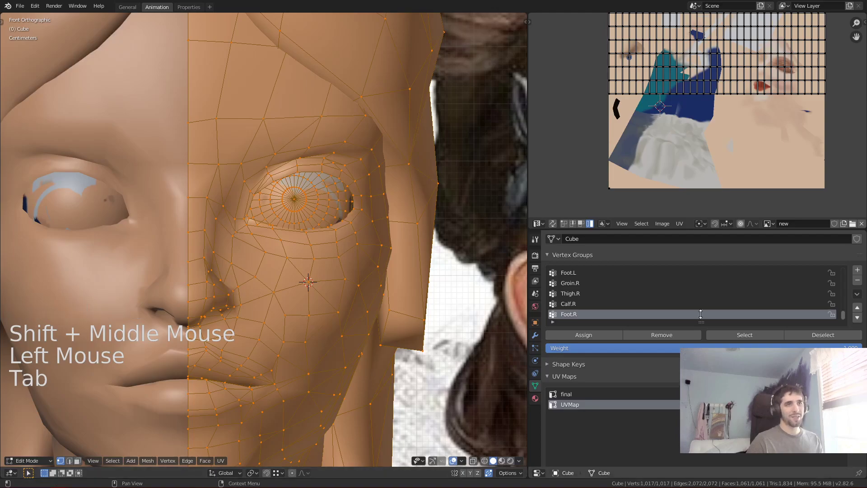
Select the entire mesh and unwrap it into the UVMap layout
scroll(755, 140, "down", 4)
middle_click_drag(755, 140, 745, 160, "shift")
key("a")
key("a")
key("a")
key("u")
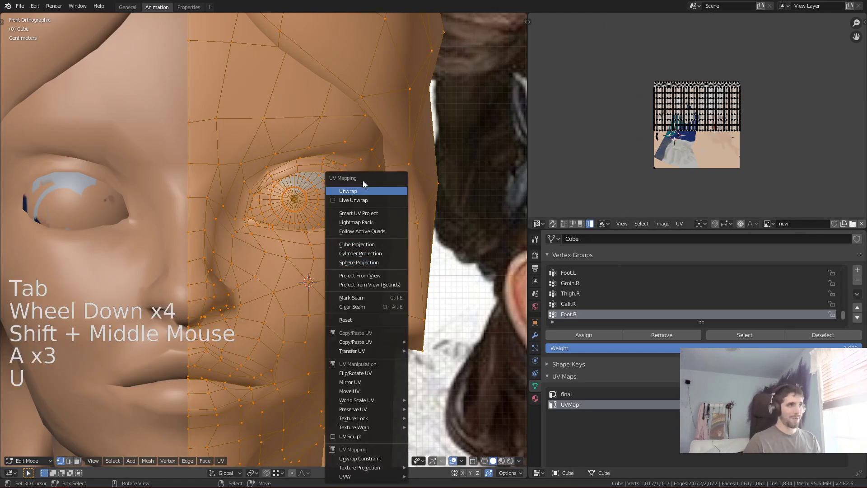
left_click(365, 192)
Examine the new UV islands and how the texture falls on the torso and arms
scroll(369, 193, "down", 6)
middle_click_drag(369, 193, 349, 286, "shift")
scroll(343, 217, "down", 5)
key("alt+KP_2")
key("alt+KP_2")
scroll(351, 329, "up", 3)
scroll(352, 329, "up", 1)
key("a")
key("a")
scroll(675, 136, "up", 7)
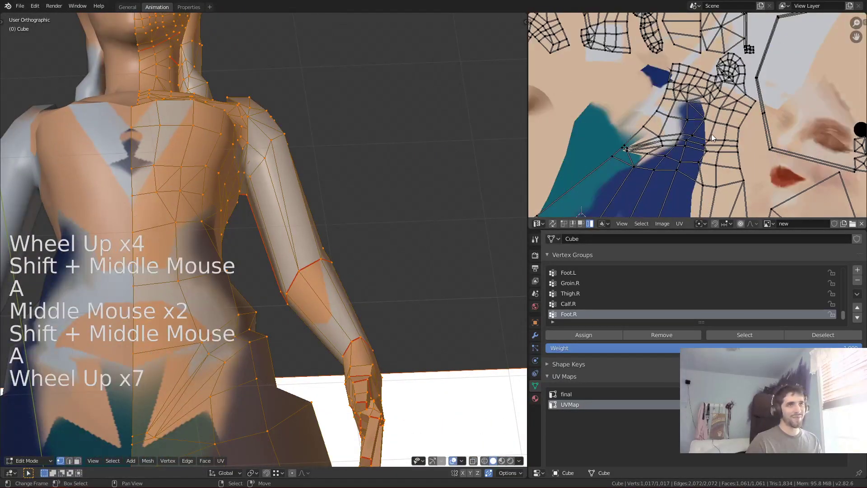
middle_click_drag(704, 117, 733, 107, "shift")
scroll(733, 108, "up", 4)
scroll(282, 217, "down", 3)
key("a")
Mark a seam along the edges running diagonally from the side of the hip down to the groin
middle_click_drag(251, 224, 339, 233)
middle_click_drag(339, 233, 226, 86)
scroll(449, 272, "up", 4)
scroll(222, 212, "down", 3)
middle_click_drag(226, 85, 295, 214, "alt")
right_click(296, 174, "alt")
scroll(275, 248, "up", 2)
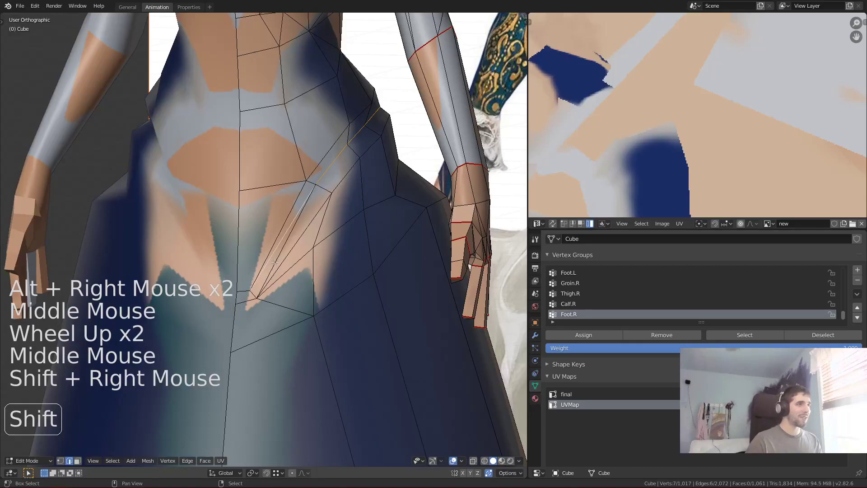
key("ctrl+e")
key("a")
Reposition an edge near the base of the thumb on the back of the hand
middle_click_drag(429, 265, 254, 272)
middle_click_drag(361, 217, 278, 191)
middle_click_drag(336, 131, 311, 217, "shift")
scroll(325, 149, "down", 4)
scroll(317, 203, "down", 4)
middle_click_drag(312, 217, 366, 293)
middle_click_drag(361, 240, 367, 319, "shift")
scroll(297, 230, "up", 4)
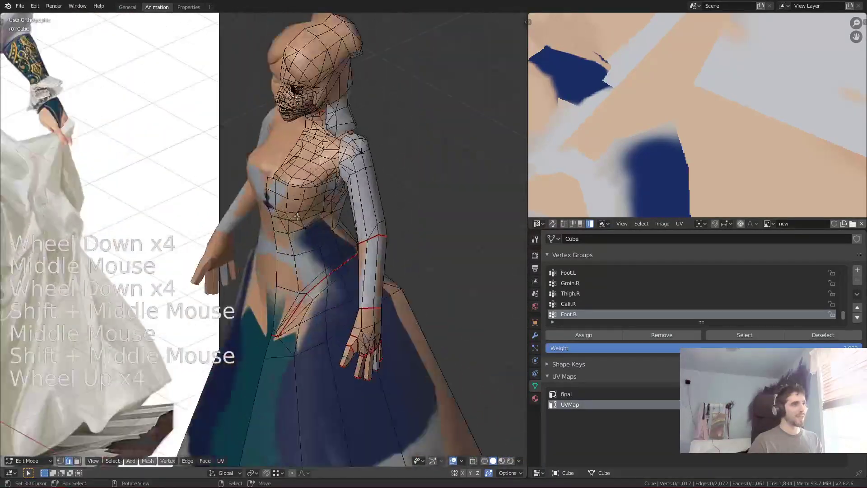
middle_click_drag(345, 366, 296, 320)
scroll(296, 320, "up", 3)
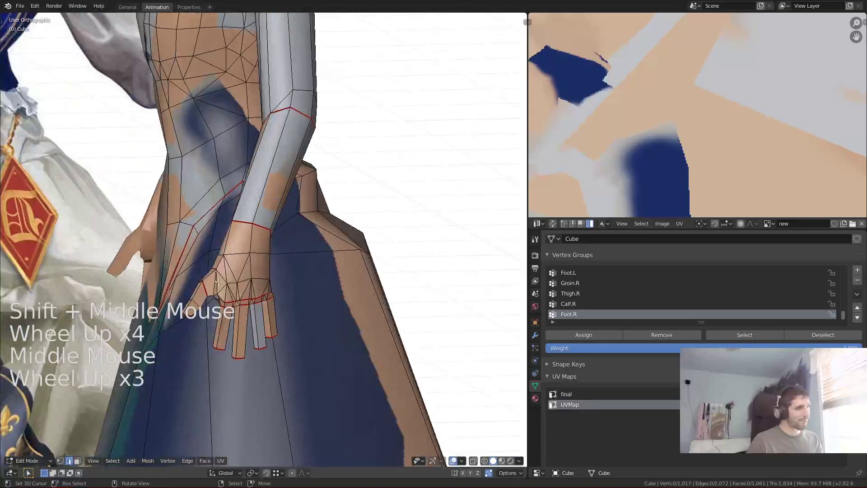
key("shift+z")
scroll(264, 259, "up", 4)
middle_click_drag(264, 259, 344, 232)
scroll(316, 237, "up", 2)
key("g")
key("g")
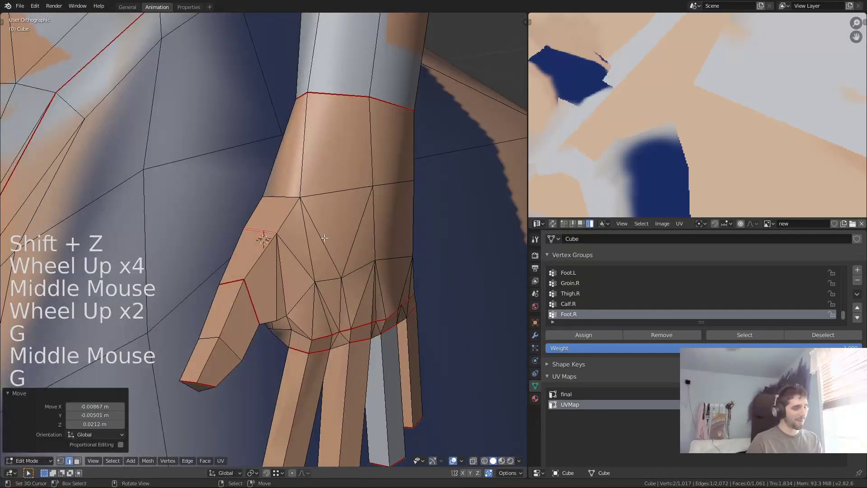
Mark seams at the base of the thumb and along the hand's outer side from the wrist to the little finger
right_click(233, 253, "shift")
key("ctrl+e")
middle_click_drag(232, 253, 409, 210)
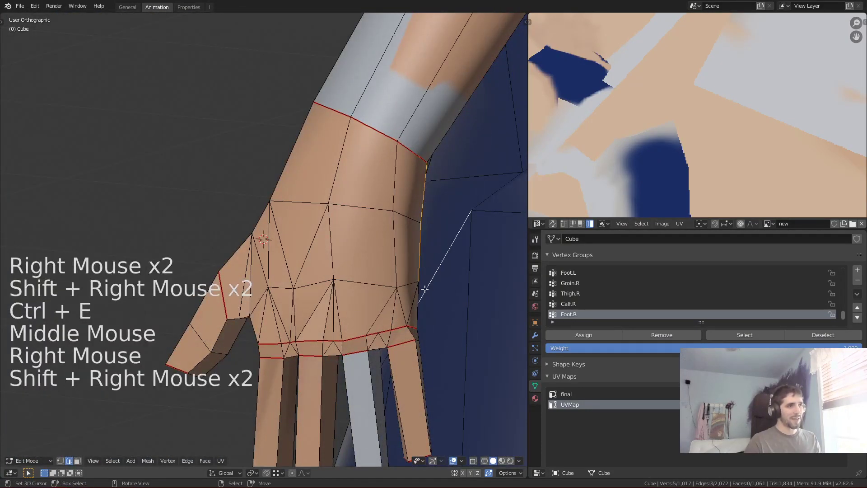
Fill the gaps in the hand mesh with new faces
middle_click_drag(244, 267, 347, 280)
scroll(276, 253, "up", 2)
right_click(318, 267)
key("f")
right_click(312, 270)
right_click(274, 293, "shift")
middle_click_drag(274, 294, 298, 278)
right_click(228, 260, "shift")
key("f")
mouse_move(241, 263)
middle_mouse_down()
mouse_move(265, 239)
mouse_move(243, 262)
middle_mouse_up()
key("a")
Mark seams along the web between thumb and index finger and along the underside of the thumb to its tip
middle_click_drag(362, 250, 379, 316)
middle_click_drag(268, 333, 277, 359)
middle_click_drag(272, 324, 270, 287)
right_click(270, 307)
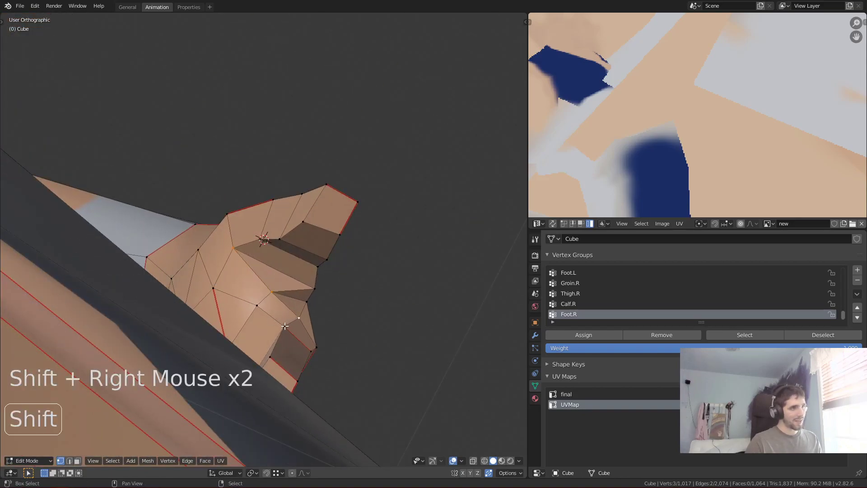
middle_click_drag(268, 287, 240, 267)
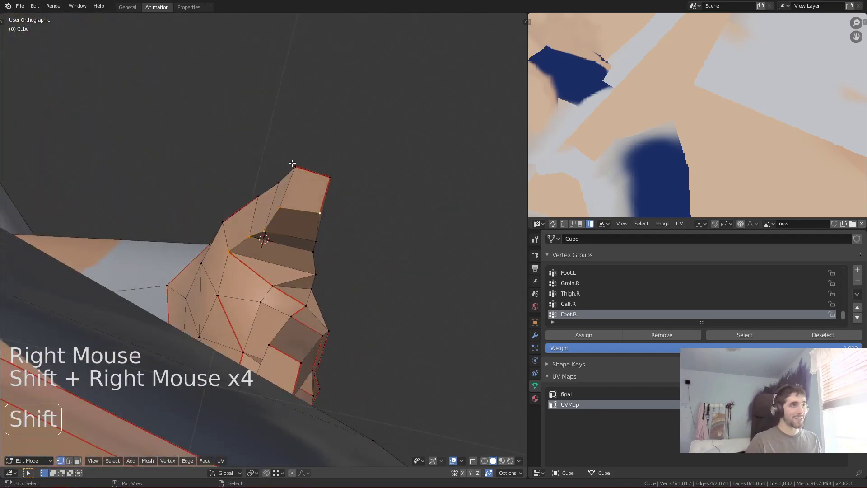
middle_click_drag(405, 243, 316, 329)
scroll(316, 329, "down", 3)
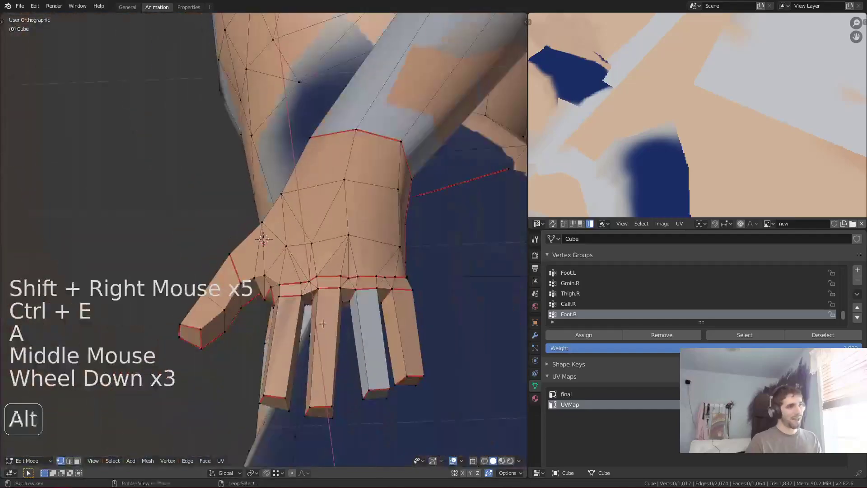
Mark seams around the end faces of the index, middle and ring fingers
middle_click_drag(307, 379, 312, 312, "shift")
middle_click_drag(307, 352, 299, 330)
scroll(299, 329, "up", 2)
key("ctrl+Tab")
left_click(288, 342)
right_click(264, 291)
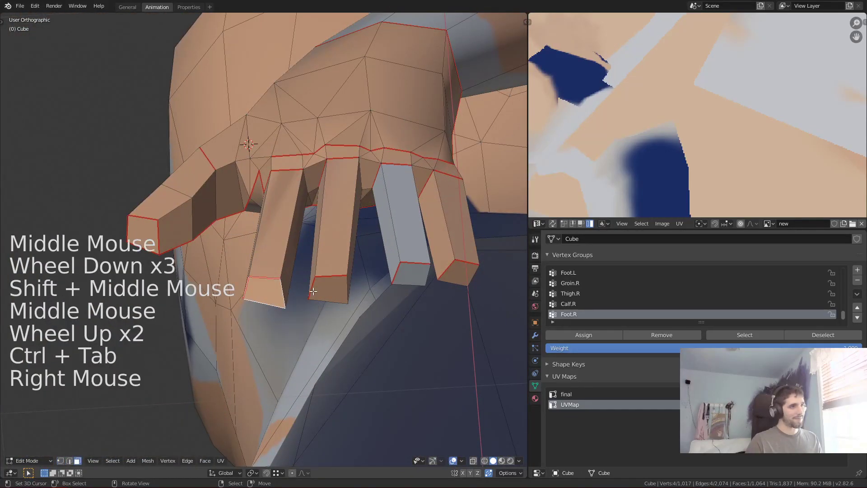
right_click(328, 289, "shift")
right_click(413, 276, "shift")
scroll(461, 272, "down", 6)
key("a")
key("a")
Mark seams along the facing sides of the fingers and across the webs between them
key("a")
middle_click_drag(461, 272, 233, 350)
key("a")
scroll(319, 266, "down", 1)
scroll(306, 281, "up", 4)
key("ctrl+Tab")
left_click(289, 257)
scroll(243, 239, "up", 2)
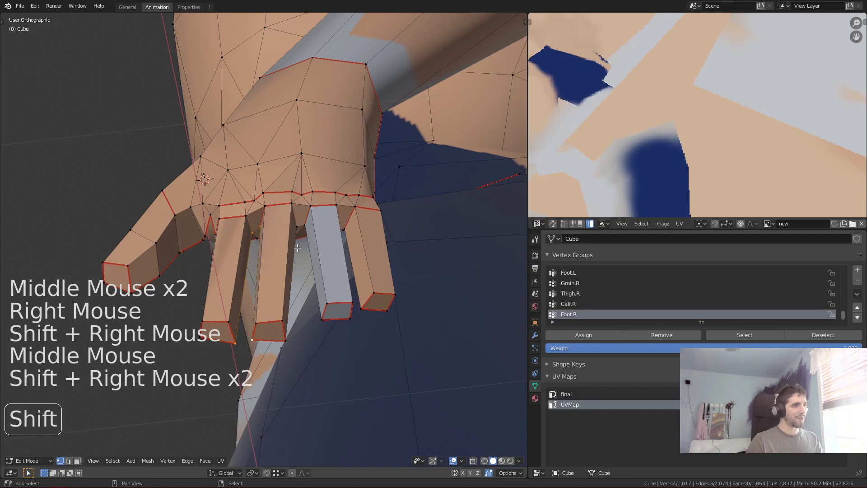
middle_click_drag(308, 224, 316, 268)
right_click(316, 268, "shift")
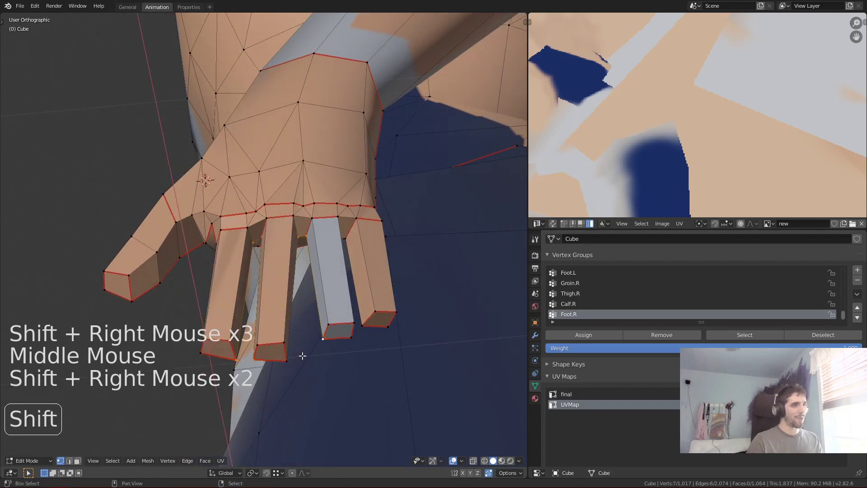
right_click(305, 354, "shift")
middle_click_drag(306, 354, 321, 337)
right_click(338, 319, "shift")
Mark a seam along the outer side of the little finger from its knuckle to its tip
middle_click_drag(344, 305, 258, 341)
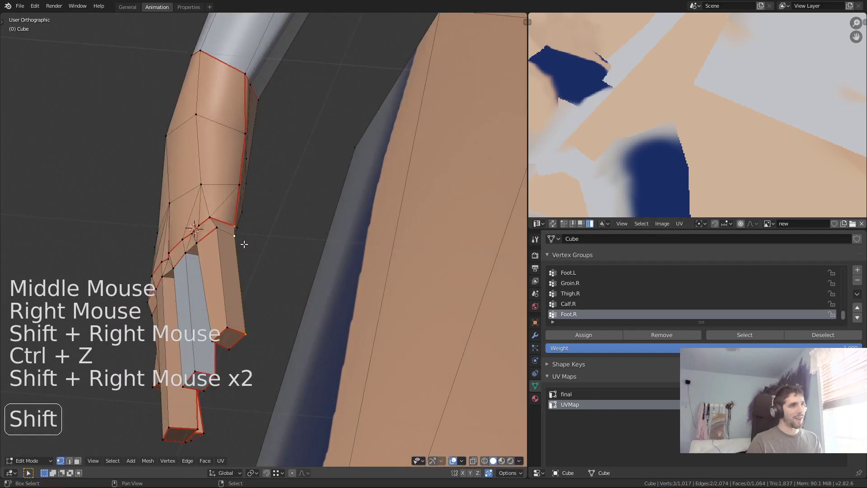
key("a")
middle_click_drag(312, 236, 414, 235)
key("a")
key("a")
Unwrap the entire mesh again with the added hand and hip seams and check the UV layout
scroll(393, 275, "down", 5)
key("a")
middle_click_drag(337, 225, 429, 244, "shift")
scroll(343, 289, "down", 5)
key("a")
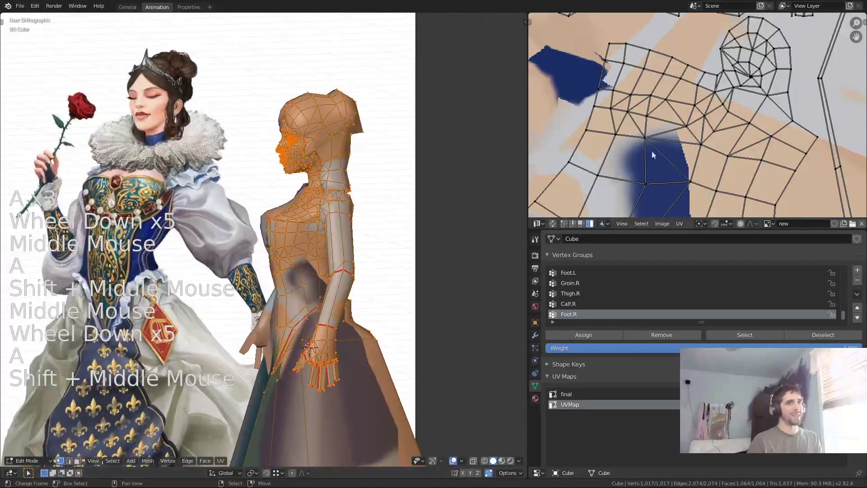
key("u")
left_click(381, 189)
middle_click_drag(686, 126, 704, 118, "shift")
scroll(727, 97, "down", 6)
key("a")
key("a")
key("a")
Turn on see-through display of the mesh around the head and neck
scroll(727, 97, "up", 4)
scroll(705, 118, "up", 1)
middle_click_drag(316, 226, 420, 215, "shift")
scroll(374, 216, "up", 4)
right_click(358, 219)
key("shift+s")
key("shift+z")
scroll(298, 190, "up", 1, "shift")
scroll(298, 190, "up", 6)
Isolate the head and neck skin by hiding all geometry not linked to a vertex on the neck
middle_click_drag(298, 189, 273, 180)
right_click(260, 130)
right_click(258, 175)
key("alt+KP_2")
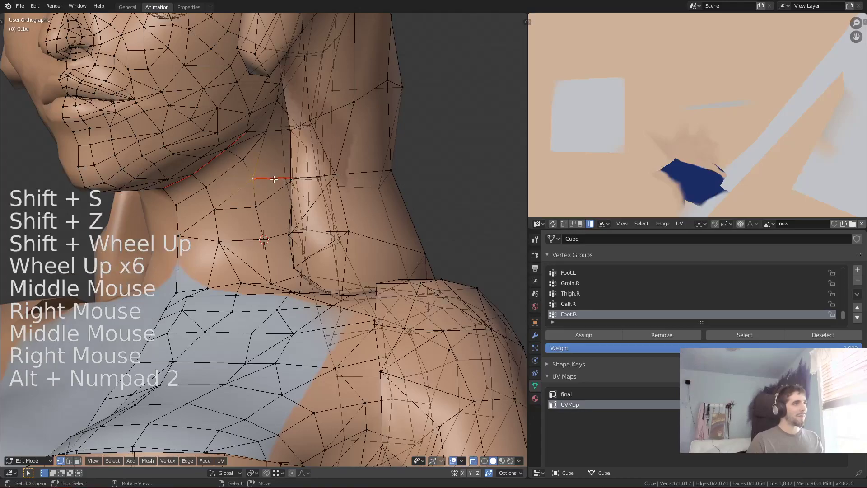
key("ctrl+l")
key("ctrl+i")
key("h")
middle_click_drag(394, 112, 378, 220, "shift")
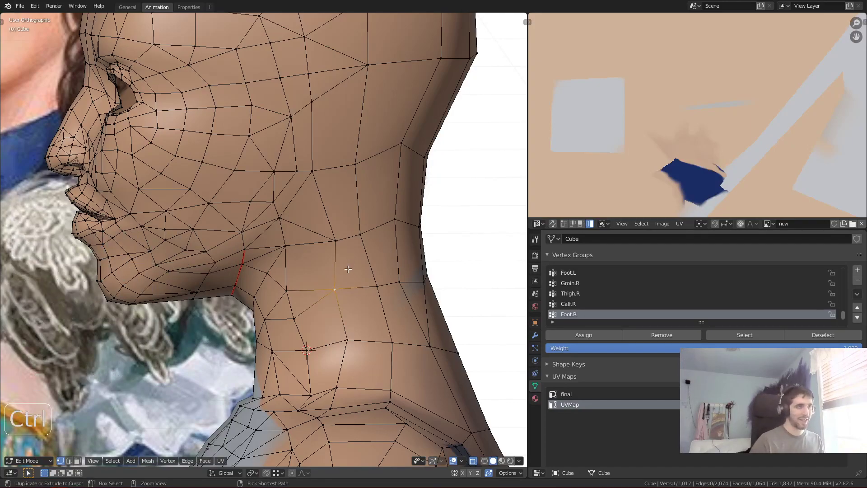
key("ctrl+l")
scroll(396, 341, "down", 5)
key("a")
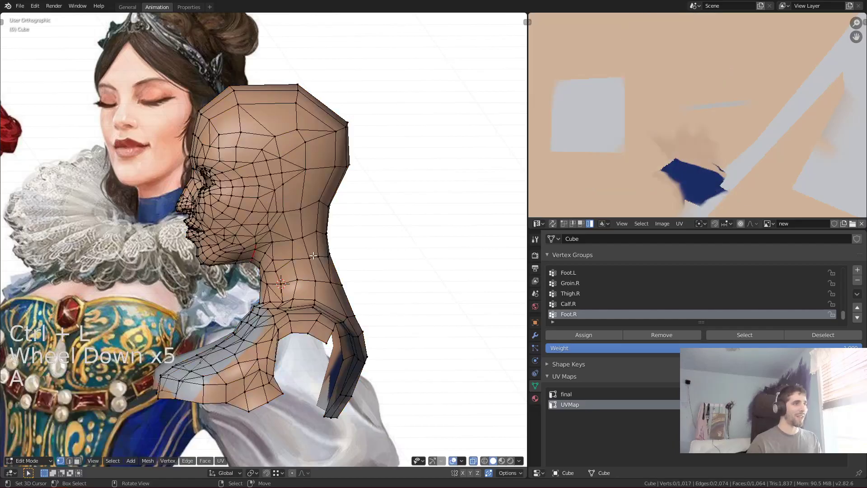
Mark a seam across the side of the neck from the nape to the seam at the jaw corner
scroll(204, 253, "up", 1)
middle_click_drag(204, 253, 345, 276)
scroll(271, 259, "up", 3)
key("ctrl+Tab")
left_click(285, 276)
right_click(337, 240)
right_click(310, 241, "shift")
middle_click_drag(309, 239, 324, 223, "alt")
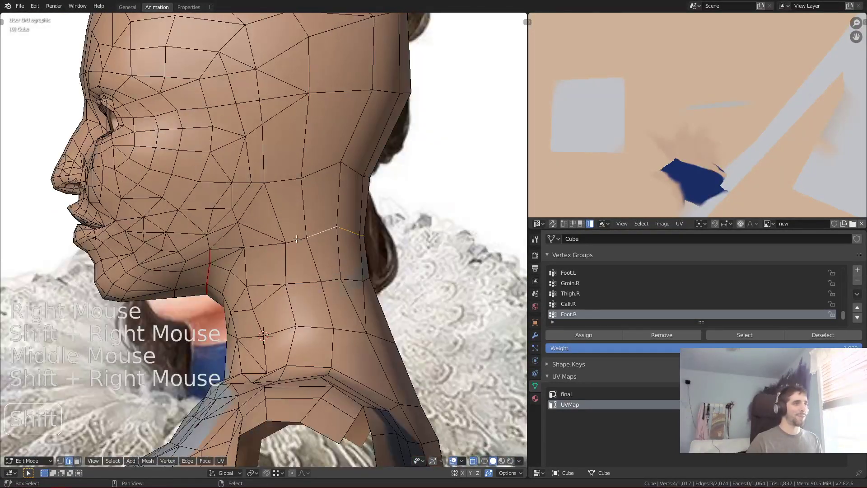
right_click(269, 244, "shift")
middle_click_drag(203, 244, 294, 233, "shift")
key("ctrl+e")
left_click(293, 233)
middle_click_drag(357, 181, 341, 174)
middle_click_drag(342, 174, 364, 222, "shift")
key("a")
Connect two vertices near the neck seam with a new edge and leave Edit Mode in front view
scroll(288, 195, "up", 2)
key("shift+z")
right_click(316, 203)
right_click(316, 204, "shift")
key("KP_1")
scroll(364, 222, "down", 4)
key("Tab")
scroll(364, 222, "down", 3)
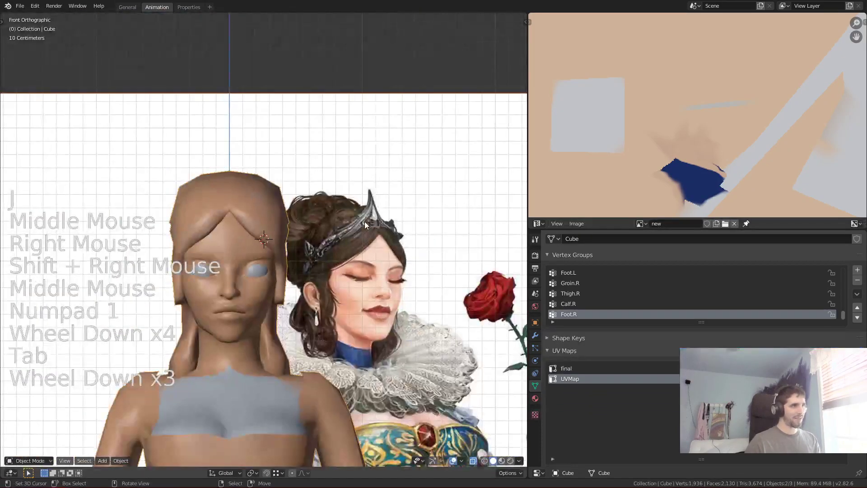
Re-enter Edit Mode and mark a seam across the upper forehead outward from the centre line
middle_click_drag(365, 221, 264, 218, "alt")
key("KP_1")
key("Tab")
right_click(264, 218)
key("ctrl+e")
scroll(249, 199, "up", 5)
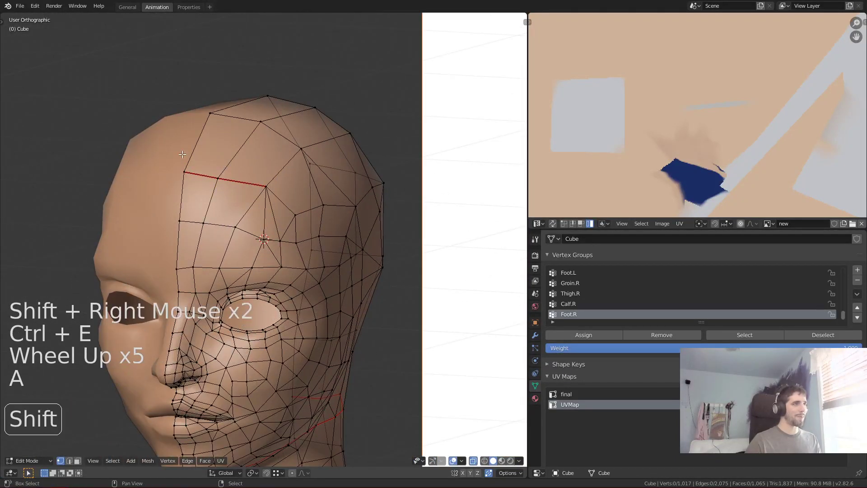
Mark a seam along the head's centre line from the upper forehead over the crown and down the back
right_click(184, 172, "shift")
middle_click_drag(184, 172, 299, 139)
middle_click_drag(498, 114, 429, 119, "shift")
middle_click_drag(429, 119, 245, 287)
right_click(413, 150, "shift")
right_click(438, 201, "shift")
right_click(415, 316, "shift")
right_click(410, 371, "shift")
key("ctrl+e")
key("a")
scroll(415, 326, "down", 5)
scroll(245, 287, "up", 3)
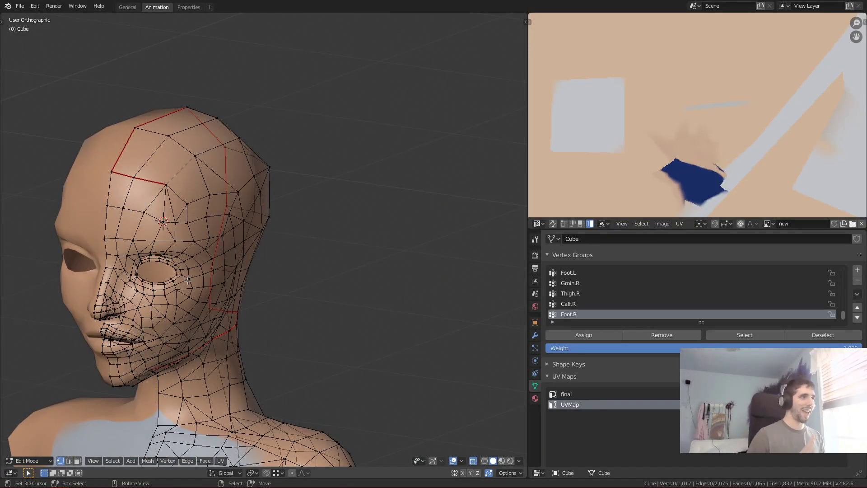
Select all the visible head and torso skin in front view and unwrap it
key("KP_1")
middle_click_drag(188, 280, 212, 253, "shift")
middle_click_drag(212, 253, 328, 183, "shift")
key("a")
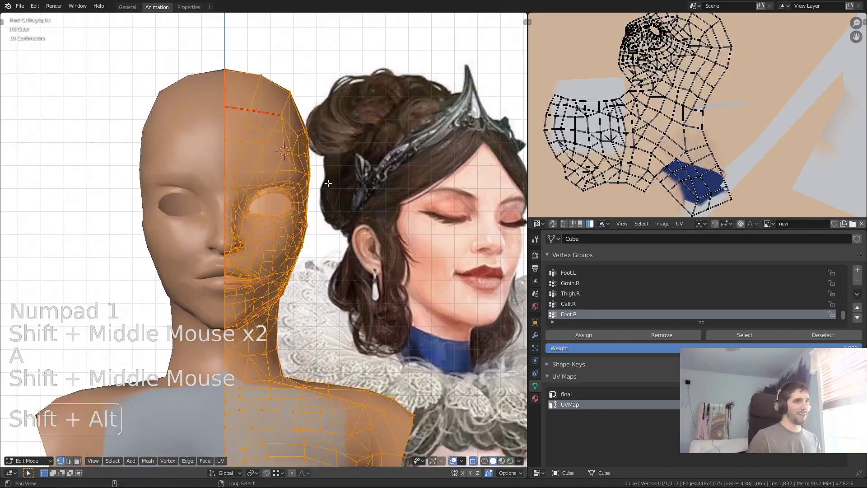
key("u")
left_click(349, 158)
Examine the tangled UVs around the mouth and compare them with the lip geometry
mouse_move(695, 136)
middle_mouse_down("shift")
mouse_move(732, 175)
mouse_move(723, 135)
mouse_move(761, 94)
mouse_move(702, 147)
middle_mouse_up("shift")
scroll(732, 174, "down", 8)
scroll(722, 136, "up", 3)
scroll(761, 94, "up", 2)
scroll(723, 107, "up", 6)
middle_click_drag(721, 102, 727, 113, "shift")
scroll(253, 213, "up", 3)
middle_click_drag(271, 203, 403, 222, "shift")
scroll(246, 213, "up", 3)
right_click(245, 211)
key("shift+s")
key("shift+z")
scroll(253, 217, "up", 4)
key("a")
key("a")
key("a")
middle_click_drag(718, 137, 709, 110, "shift")
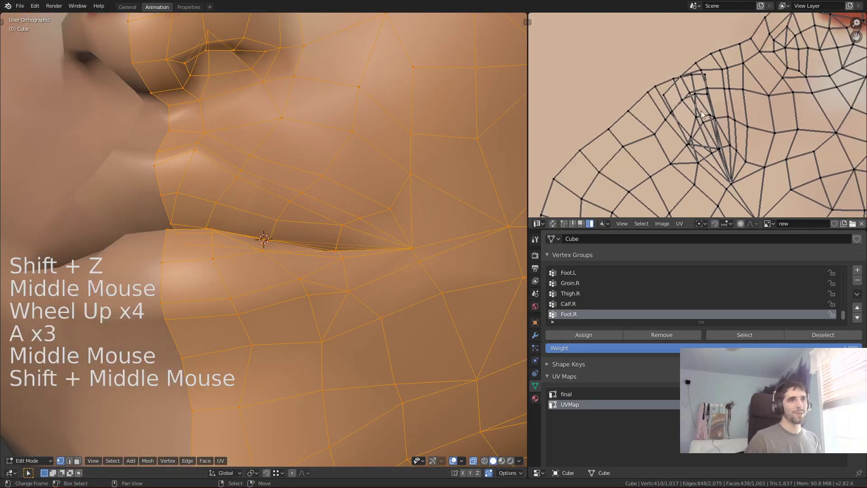
middle_click_drag(356, 272, 341, 300)
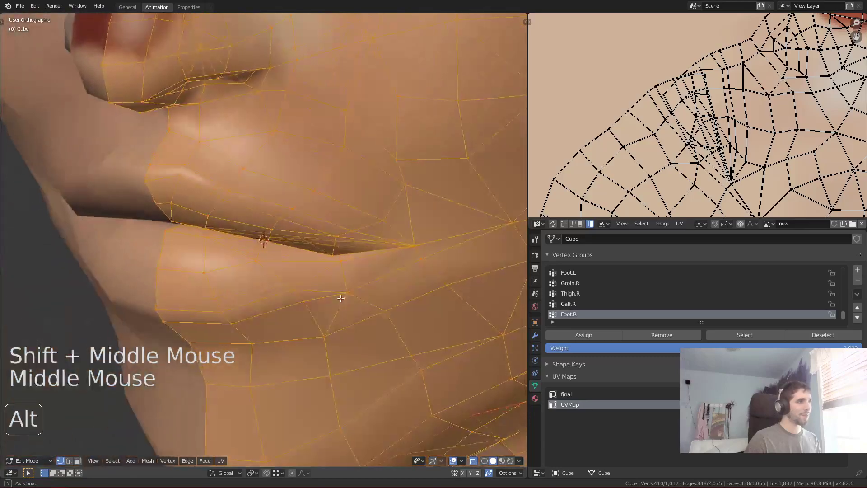
Switch to edge selection and mark a seam along the edge of the mouth opening from the centre line to the mouth corner
scroll(291, 285, "up", 3)
key("ctrl+Tab")
left_click(219, 256)
middle_click_drag(181, 239, 363, 258)
right_click(130, 221, "alt")
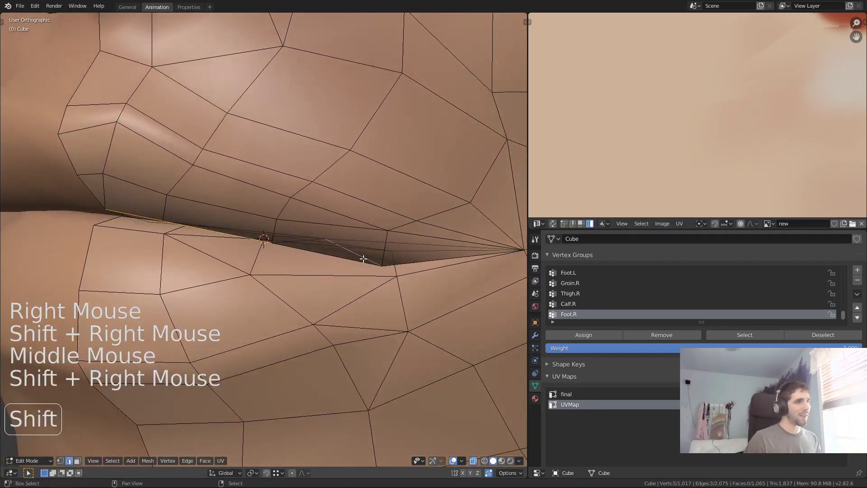
key("ctrl+e")
left_click(478, 259)
scroll(418, 253, "down", 3)
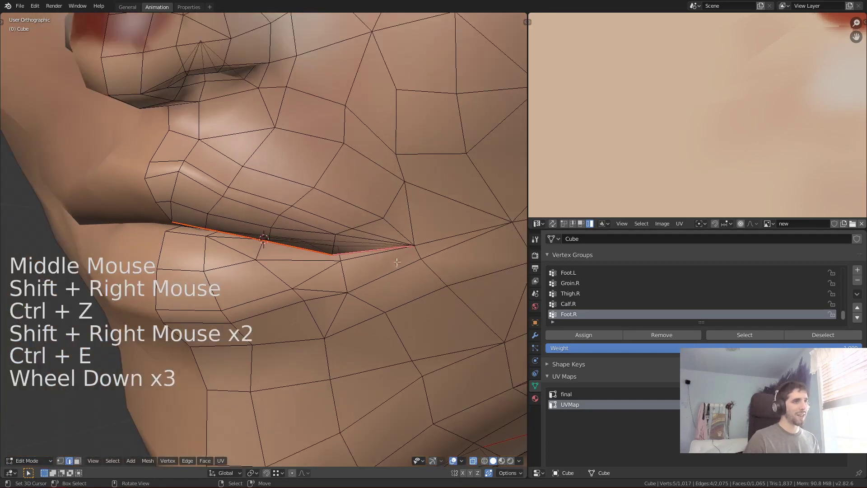
Inspect the inner lip edges from several angles inside the mouth opening
middle_click_drag(417, 253, 345, 244, "shift")
middle_click_drag(278, 223, 192, 276)
scroll(180, 248, "up", 3)
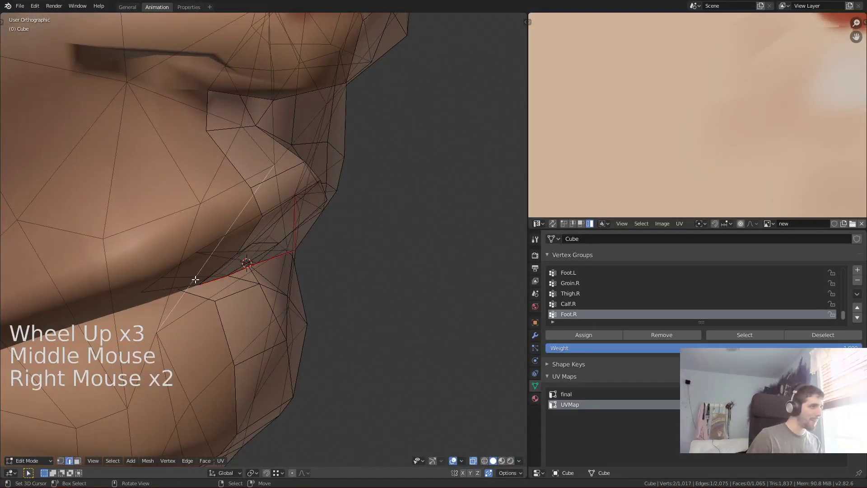
key("shift+s")
key("shift+z")
scroll(356, 244, "up", 4)
middle_click_drag(356, 243, 230, 275)
right_click(353, 210, "shift")
middle_click_drag(230, 275, 338, 266)
middle_click_drag(339, 266, 361, 276)
scroll(364, 279, "down", 2)
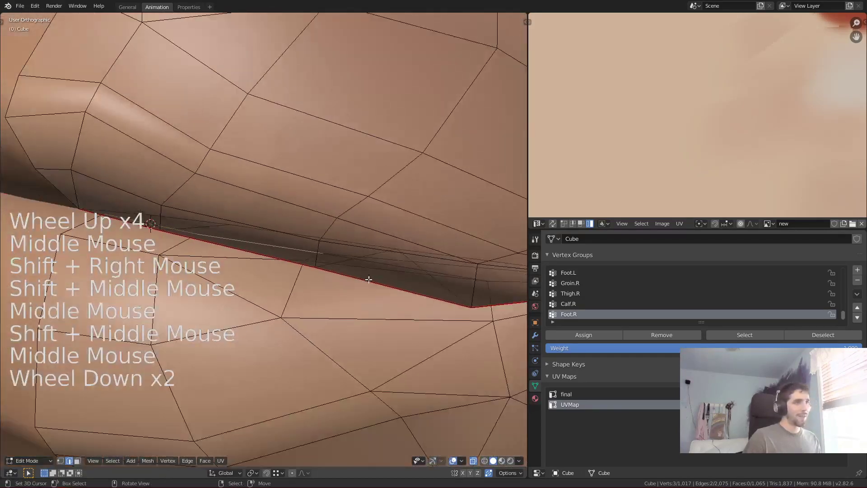
Try moving the edges inside the mouth and undo the change
middle_click_drag(419, 270, 310, 290)
key("shift+s")
key("shift+z")
scroll(308, 288, "up", 4)
scroll(308, 288, "up", 1)
key("g")
right_click(300, 322)
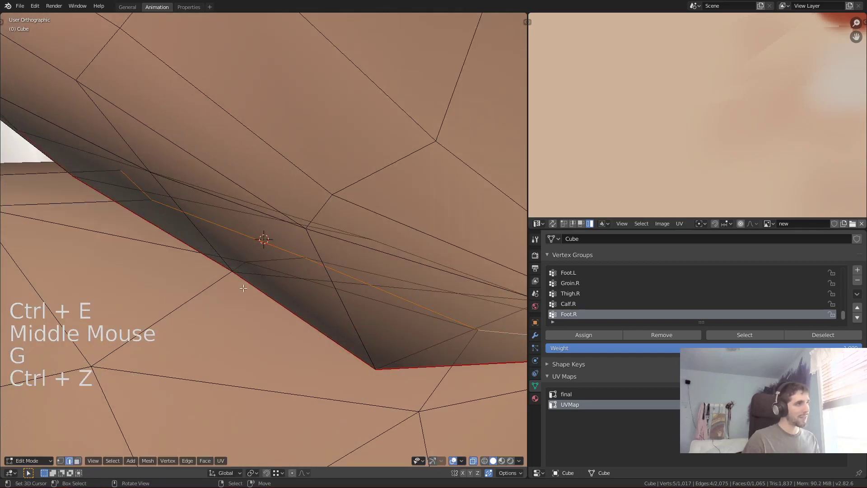
Mark a second seam along the lower lip's inner edges toward the mouth corner
scroll(57, 204, "down", 2)
right_click(91, 222, "shift")
middle_click_drag(95, 223, 357, 289)
right_click(369, 300, "shift")
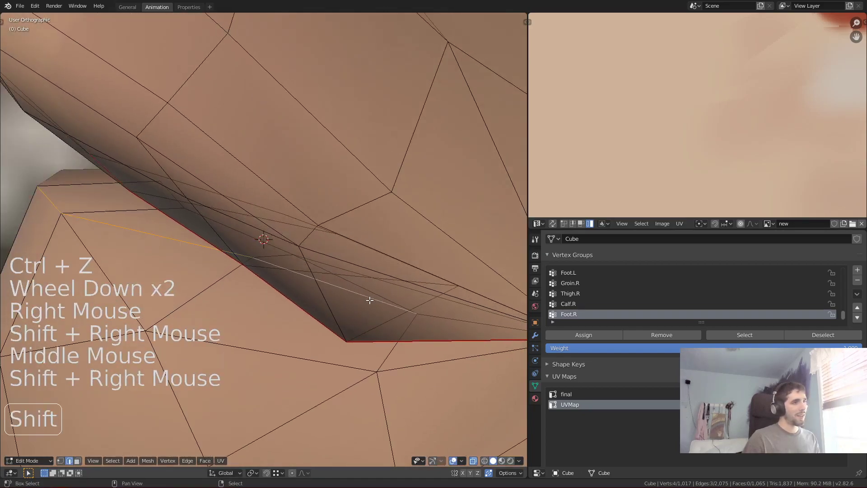
right_click(438, 318, "shift")
scroll(438, 318, "down", 4)
key("ctrl+e")
Select all the visible skin and unwrap it again with the two lip seams
middle_click_drag(438, 317, 419, 246)
key("a")
key("a")
key("u")
left_click(412, 191)
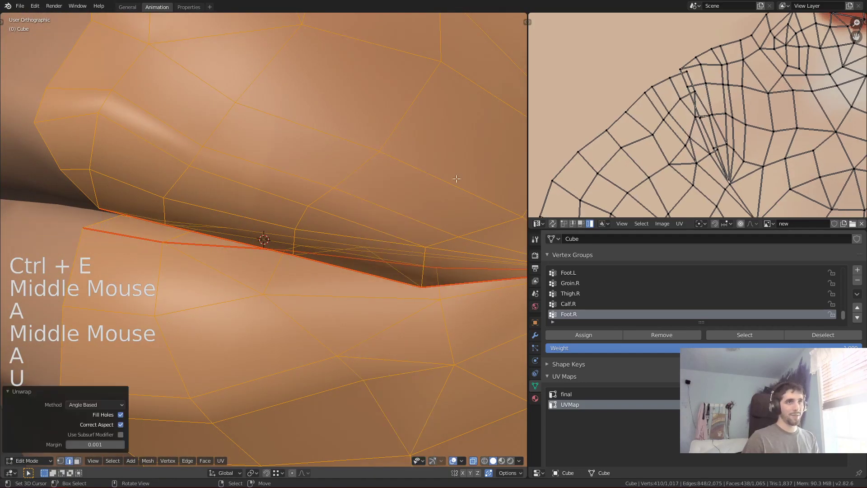
Switch to vertex selection, reposition a vertex near the mouth corner and reselect all the skin to show its UVs
right_click(721, 130)
key("a")
left_click(407, 244)
middle_click_drag(406, 203, 334, 272)
scroll(348, 280, "down", 3)
middle_click_drag(321, 236, 320, 278, "alt")
left_click(365, 246)
right_click(369, 258)
key("g")
left_click(386, 248)
scroll(383, 264, "down", 5)
key("a")
scroll(437, 288, "up", 5)
mouse_move(320, 278)
middle_mouse_down()
mouse_move(329, 286)
mouse_move(344, 264)
mouse_move(350, 280)
mouse_move(289, 280)
mouse_move(313, 306)
mouse_move(323, 283)
middle_mouse_up()
key("a")
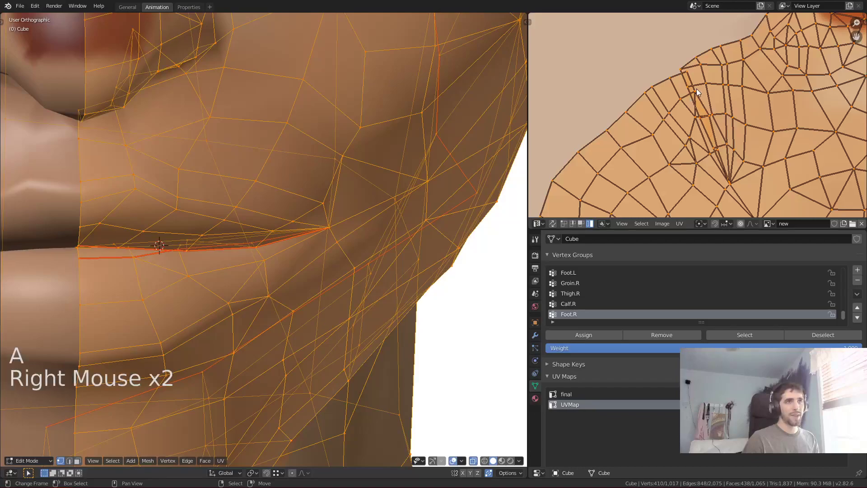
Clear the seam from the lower lip's inner edges and mark a replacement seam along edges inside the mouth
scroll(697, 114, "up", 3)
middle_click_drag(339, 307, 361, 285, "shift")
middle_click_drag(361, 285, 289, 271)
key("ctrl+Tab")
left_click(159, 229)
right_click(158, 222)
scroll(158, 208, "up", 3)
middle_click_drag(158, 209, 183, 206)
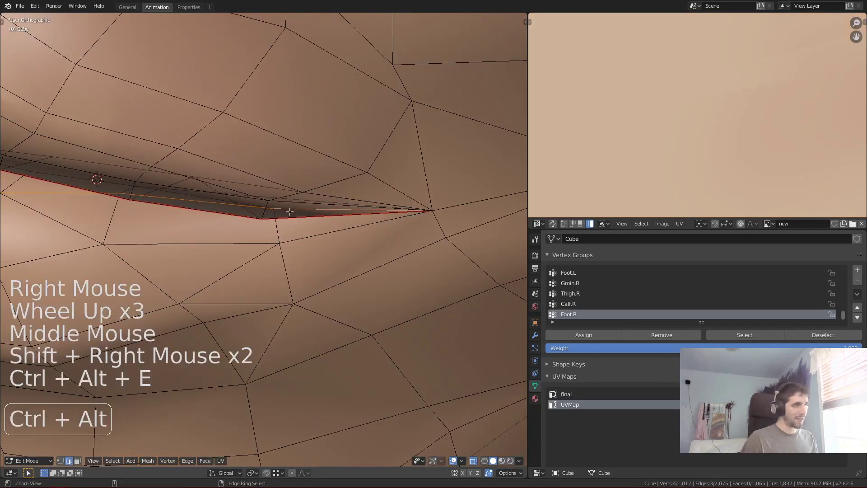
key("ctrl+e")
scroll(337, 238, "down", 6)
Select all the visible skin and unwrap it using the revised mouth seams
key("a")
middle_click_drag(339, 237, 377, 198, "alt")
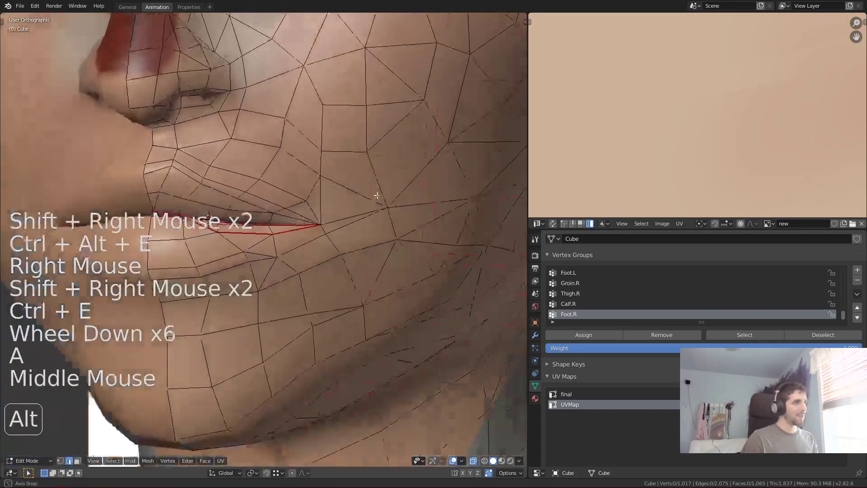
scroll(384, 196, "down", 4)
key("a")
key("u")
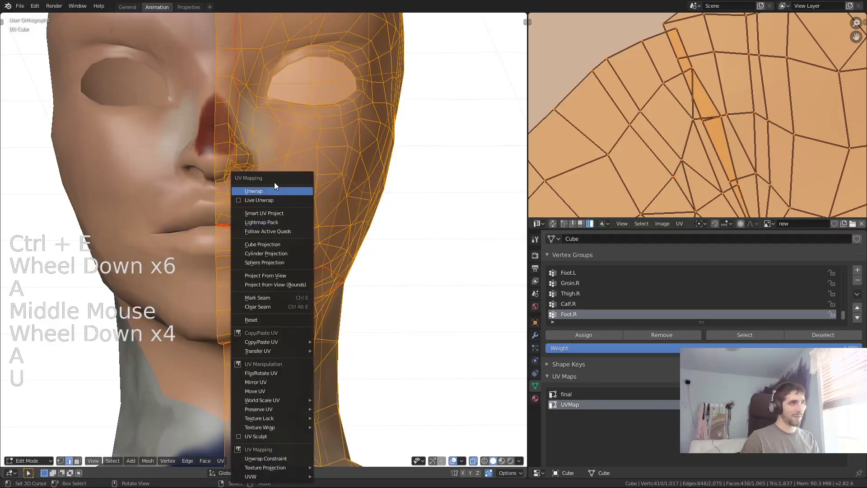
left_click(275, 185)
Move the two overlapping UV vertices at the lip seam clear of the neighbouring UV faces
scroll(565, 135, "down", 5)
scroll(677, 144, "up", 5)
middle_click_drag(678, 144, 715, 114, "shift")
key("ctrl+Tab")
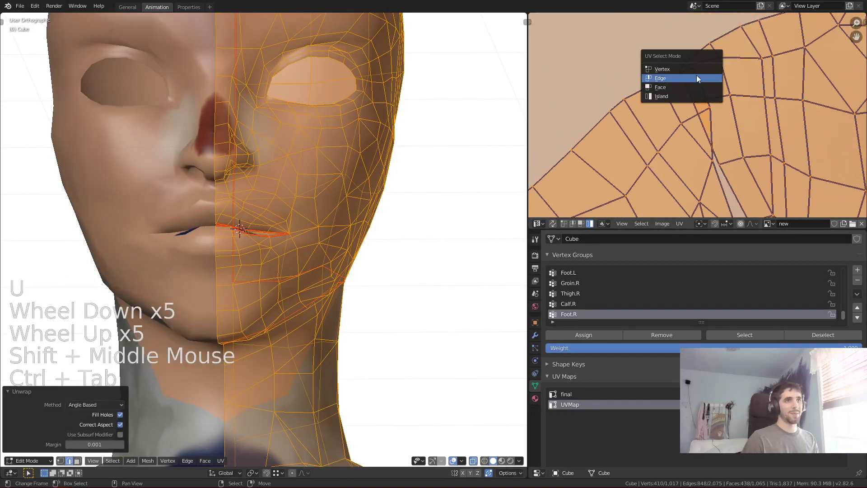
right_click(710, 105)
right_click(699, 76, "shift")
key("g")
left_click(679, 84)
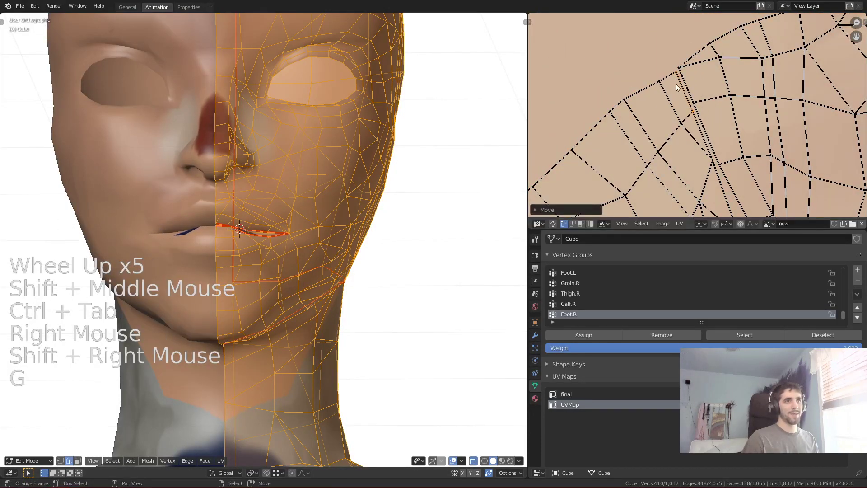
Adjust the adjacent UV vertices along the lip seam to even out their spacing
right_click(676, 126, "shift")
right_click(654, 86, "shift")
key("g")
left_click(658, 92)
right_click(679, 102)
right_click(687, 111)
right_click(671, 70, "shift")
key("g")
scroll(280, 234, "down", 4)
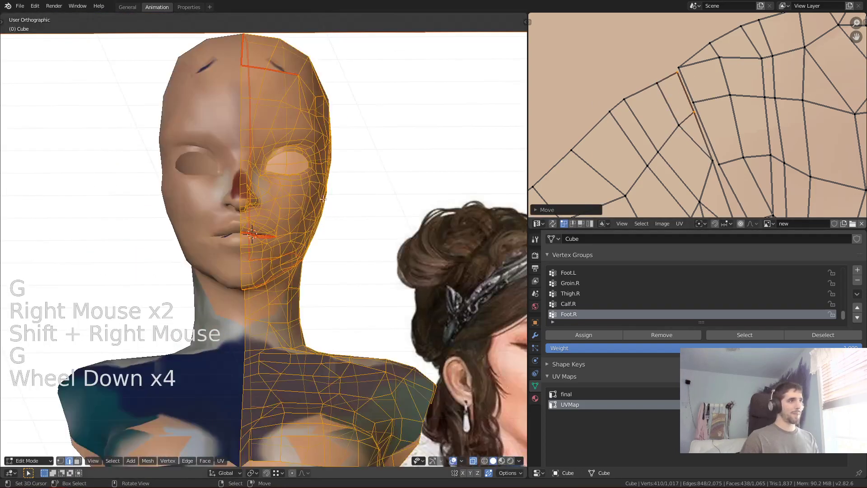
Reveal all hidden geometry and select the whole mesh to show its complete UV layout
key("a")
middle_click_drag(316, 234, 336, 233)
key("Tab")
scroll(332, 239, "down", 6)
key("Tab")
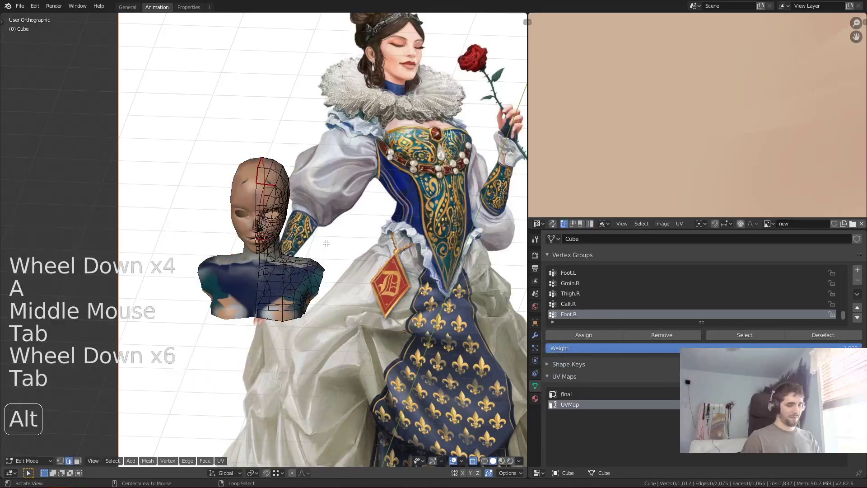
key("alt+h")
key("a")
key("a")
key("a")
scroll(690, 100, "down", 7)
middle_click_drag(677, 113, 690, 100, "shift")
scroll(689, 100, "down", 7)
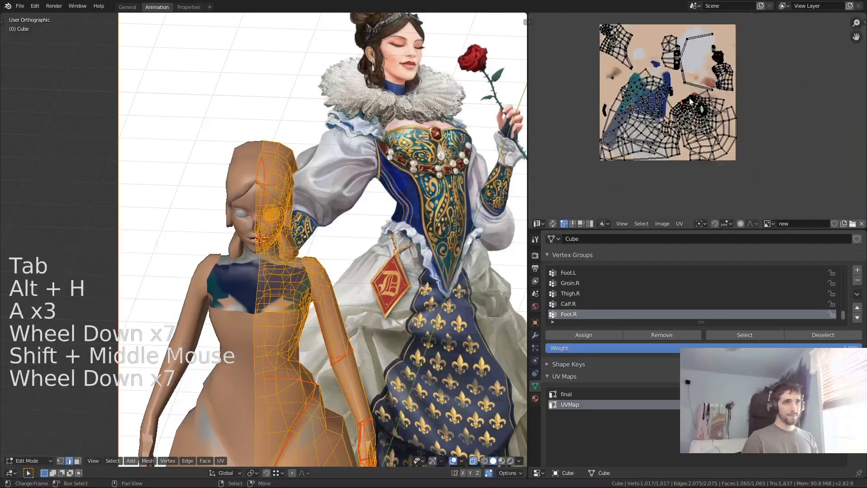
key("a")
key("a")
key("a")
key("a")
key("u")
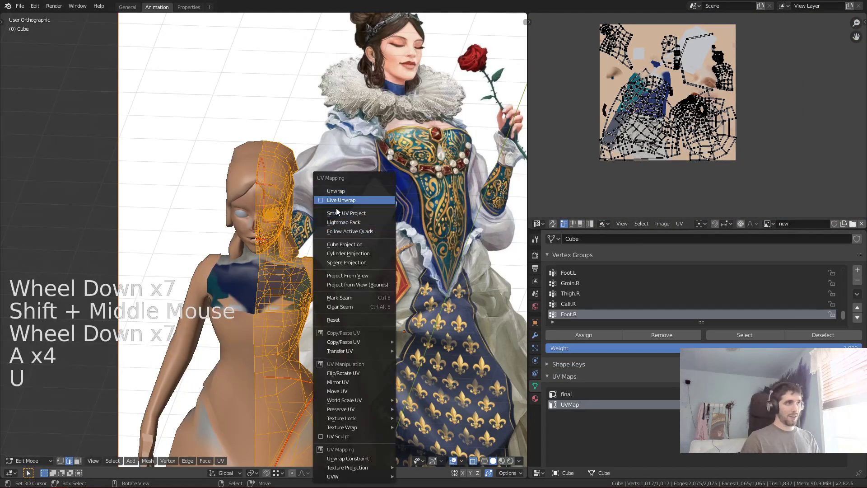
Hide the linked face and chest skin and unwrap all the remaining geometry
right_click(270, 228)
scroll(269, 229, "up", 3)
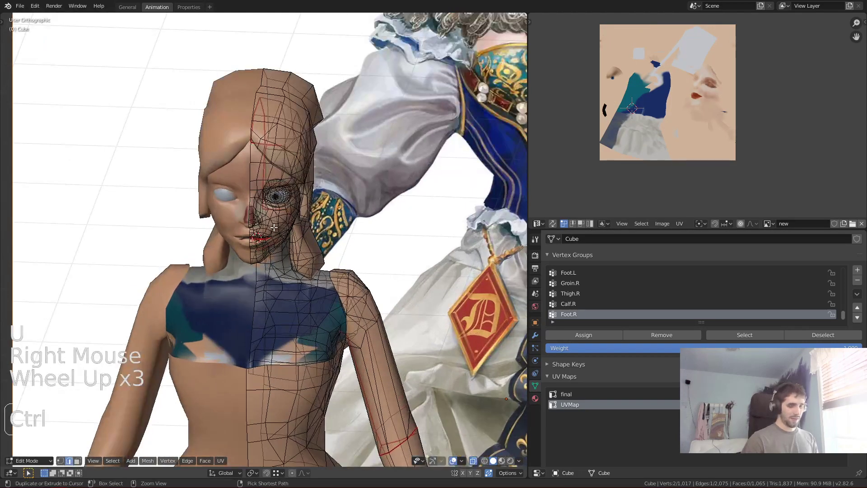
key("ctrl+l")
key("h")
key("a")
key("u")
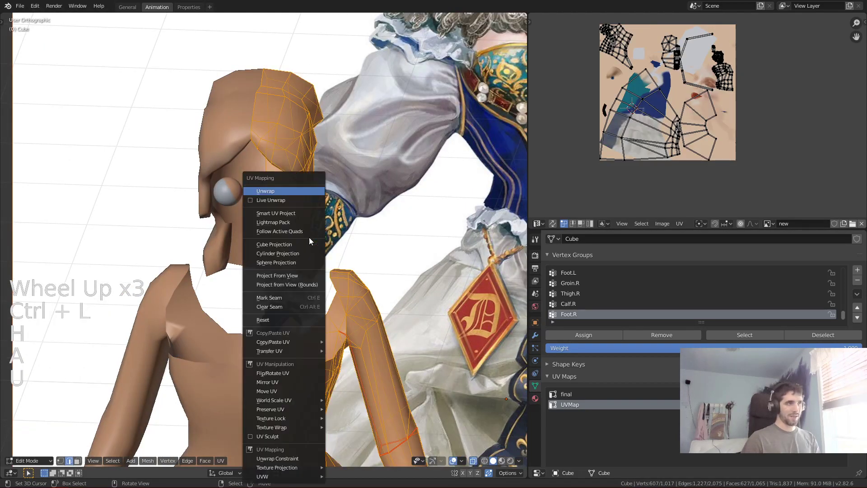
left_click(301, 192)
Examine the remaining hair and eye geometry and inspect the new UV islands up close
middle_click_drag(301, 192, 251, 219, "shift")
scroll(313, 237, "up", 5)
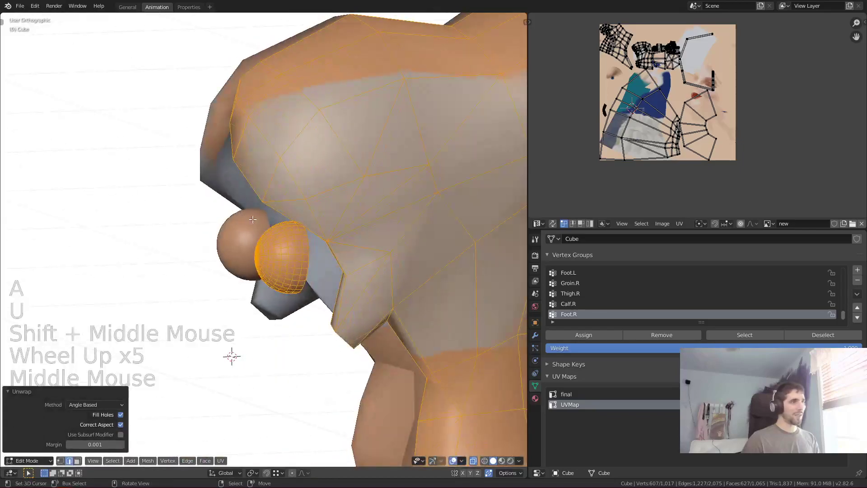
scroll(623, 124, "up", 3)
middle_click_drag(623, 124, 704, 210, "shift")
scroll(704, 211, "up", 4)
scroll(704, 186, "down", 4)
scroll(706, 69, "down", 2)
middle_click_drag(700, 148, 778, 198, "shift")
scroll(738, 148, "up", 4)
middle_click_drag(708, 173, 785, 186, "shift")
scroll(786, 187, "up", 5)
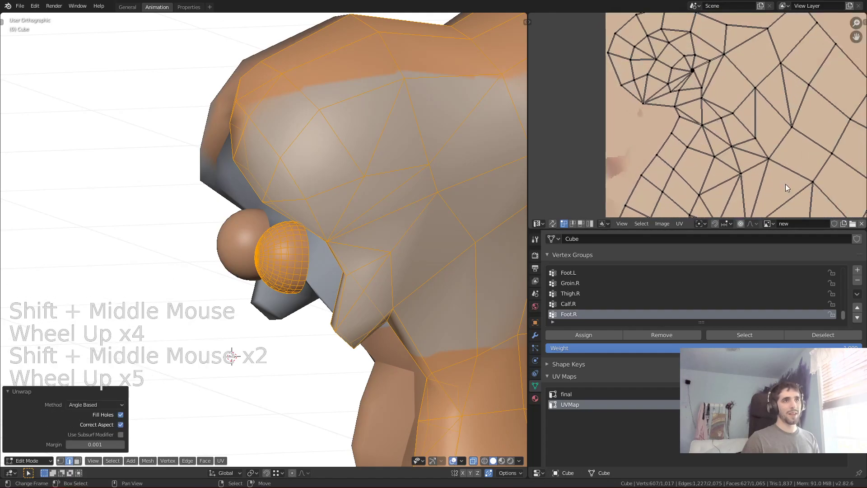
Clear the selection on the character mesh and turn on UV sync selection in the UV editor
right_click(693, 69)
key("shift+s")
key("shift+z")
middle_click_drag(398, 253, 266, 274)
scroll(267, 275, "down", 5)
key("a")
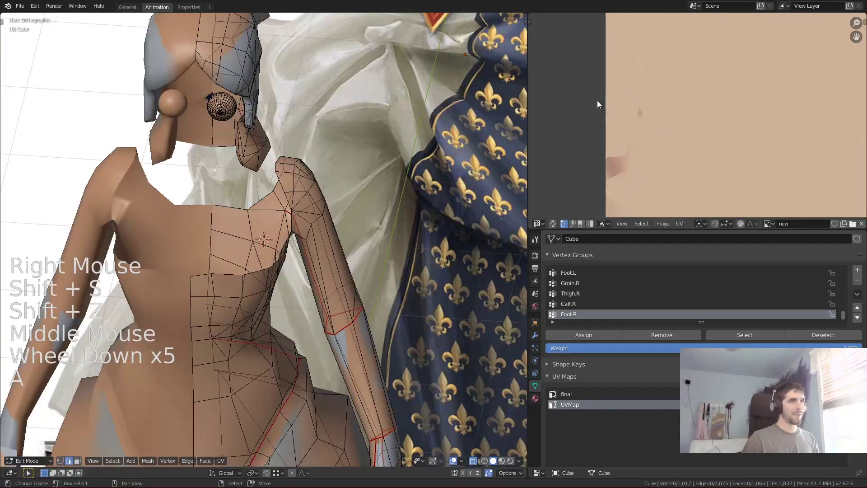
left_click(553, 223)
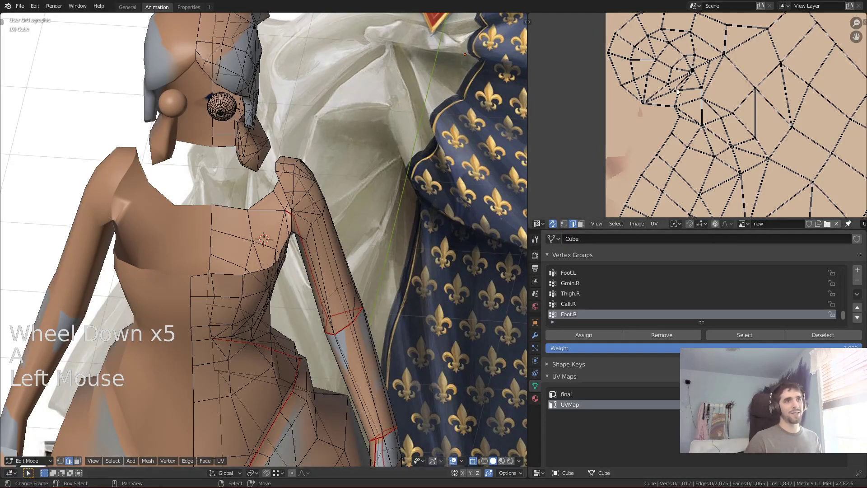
Examine the arm and elbow seams in wireframe and inspect the matching UV islands up close
key("a")
key("a")
key("a")
key("shift+s")
key("shift+z")
scroll(316, 235, "up", 4)
middle_click_drag(316, 235, 289, 257, "alt")
left_click(301, 240)
key("a")
key("z")
mouse_move(289, 257)
middle_mouse_down("alt")
mouse_move(278, 273)
mouse_move(294, 255)
middle_mouse_up("alt")
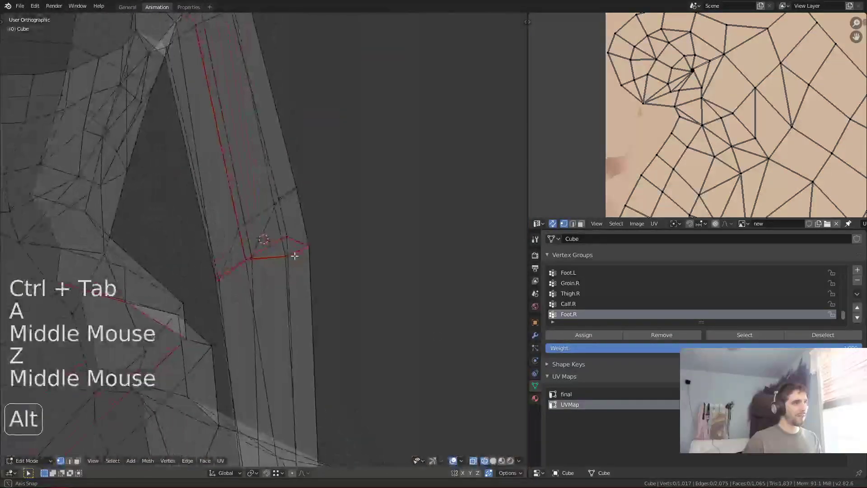
key("a")
scroll(677, 145, "up", 3)
middle_click_drag(677, 145, 669, 158, "shift")
scroll(669, 157, "up", 6)
middle_click_drag(609, 181, 677, 141, "shift")
scroll(677, 141, "down", 7)
Mark the edges from the armpit up to the neckline as a seam and unwrap all visible geometry
key("ctrl+Tab")
middle_click_drag(236, 245, 316, 235)
left_click(257, 248)
key("a")
key("z")
mouse_move(375, 221)
middle_mouse_down()
mouse_move(373, 137)
mouse_move(361, 230)
middle_mouse_up()
middle_click_drag(361, 230, 284, 176)
right_click(345, 137)
middle_click_drag(346, 138, 376, 121)
key("a")
key("a")
key("a")
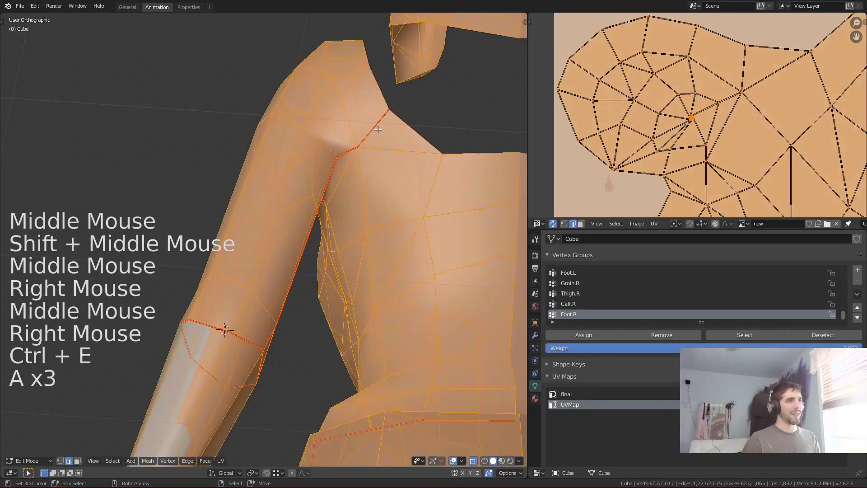
key("u")
left_click(378, 130)
Mark further edges around the shoulder as a seam and unwrap the visible geometry again
scroll(668, 112, "down", 11)
middle_click_drag(667, 113, 678, 61, "shift")
scroll(747, 117, "up", 1)
middle_click_drag(747, 116, 753, 122, "shift")
scroll(753, 122, "up", 2)
middle_click_drag(497, 136, 269, 153)
key("a")
right_click(182, 233)
key("ctrl+e")
scroll(269, 152, "down", 5)
key("a")
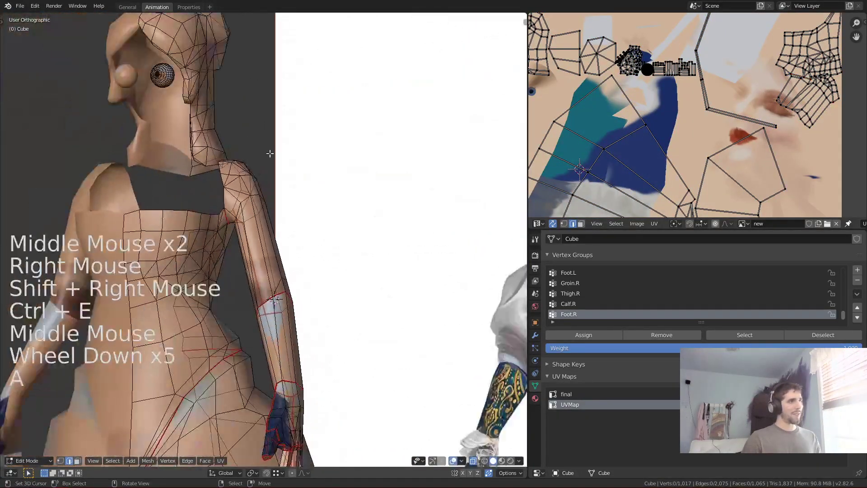
key("a")
key("a")
key("u")
left_click(226, 153)
Mark the edges along the lower hairline, from behind the ear to the back bun, as a seam
middle_click_drag(678, 117, 667, 135, "shift")
scroll(686, 126, "down", 4)
scroll(667, 135, "up", 4)
middle_click_drag(230, 64, 385, 251, "shift")
right_click(275, 128)
key("a")
scroll(251, 126, "up", 4)
right_click(298, 189)
right_click(280, 205)
right_click(292, 194, "shift")
key("shift+s")
key("shift+z")
middle_click_drag(402, 206, 392, 191)
right_click(392, 191, "shift")
right_click(398, 195, "shift")
key("ctrl+e")
Examine the hair and neck seams from the side and front and compare them with the UV islands
middle_click_drag(289, 193, 327, 195)
key("a")
key("a")
key("a")
middle_click_drag(333, 144, 330, 197, "shift")
key("a")
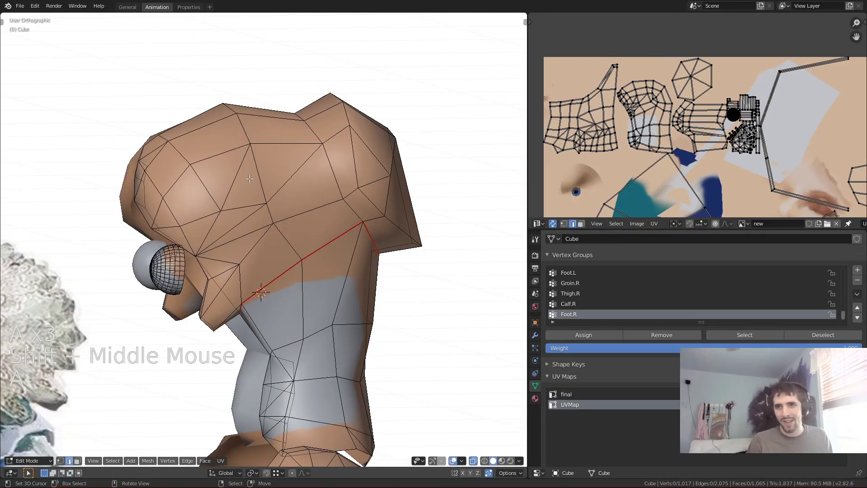
key("KP_1")
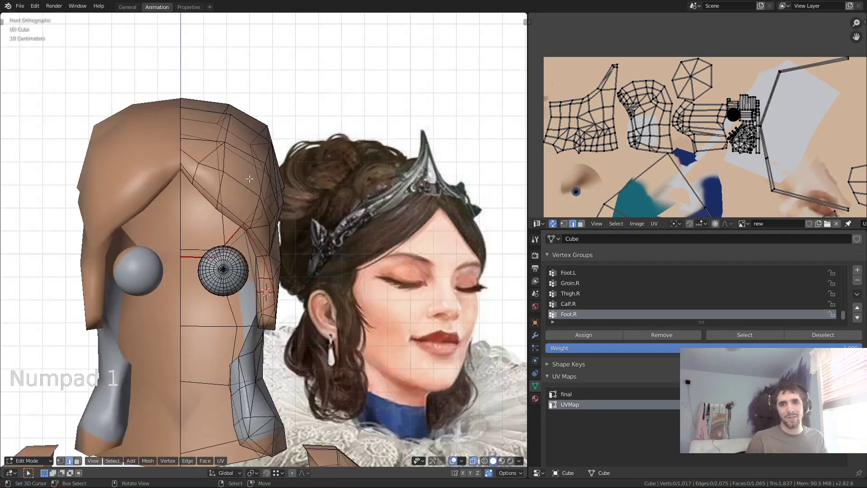
middle_click_drag(283, 237, 287, 224, "shift")
middle_click_drag(287, 223, 254, 197)
middle_click_drag(704, 135, 705, 117, "shift")
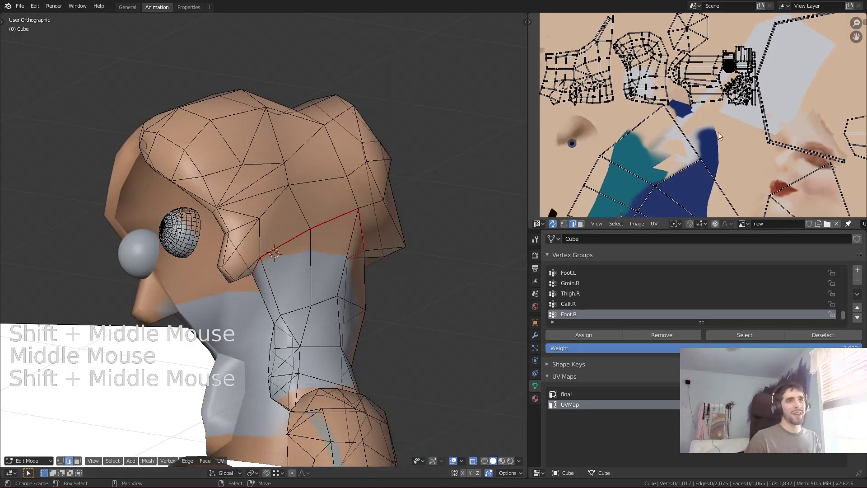
Reveal all hidden geometry, select the whole mesh and unwrap it
scroll(704, 135, "down", 2)
key("a")
scroll(316, 266, "down", 5)
key("alt+h")
key("a")
key("a")
key("a")
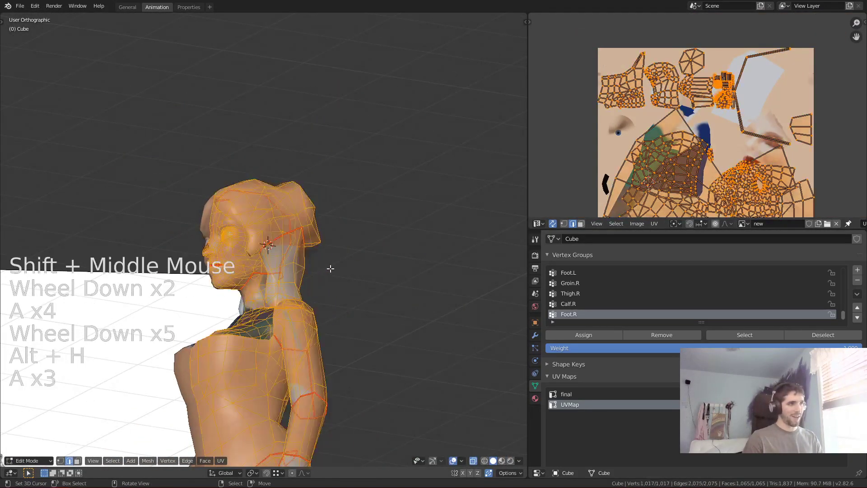
key("u")
left_click(405, 192)
Display the checker image Untitled.001 behind the UV layout in the UV editor
middle_click_drag(684, 156, 626, 193, "shift")
scroll(691, 149, "up", 2)
scroll(691, 149, "up", 2)
left_click(745, 224)
left_click(746, 224)
left_click(747, 225)
left_click(754, 254)
middle_click_drag(686, 163, 686, 86, "shift")
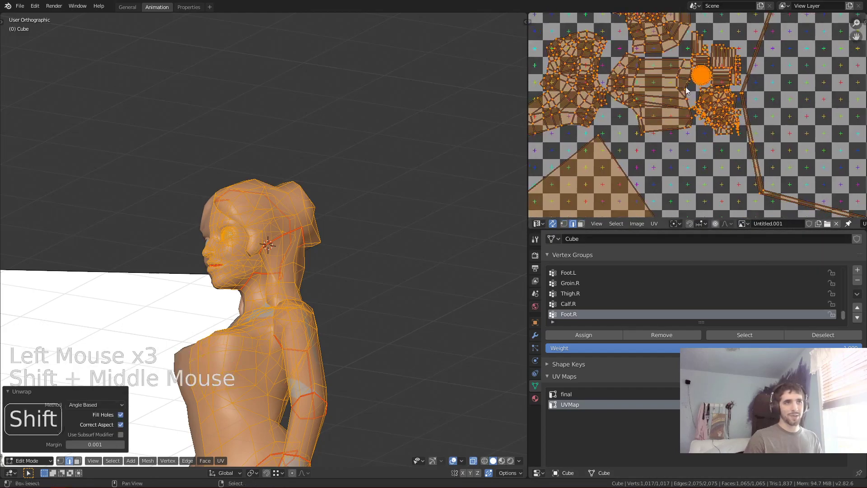
Assign the checker image Untitled.001 as the base color texture of Material.001
scroll(685, 86, "down", 3)
left_click(535, 398)
scroll(623, 383, "down", 4)
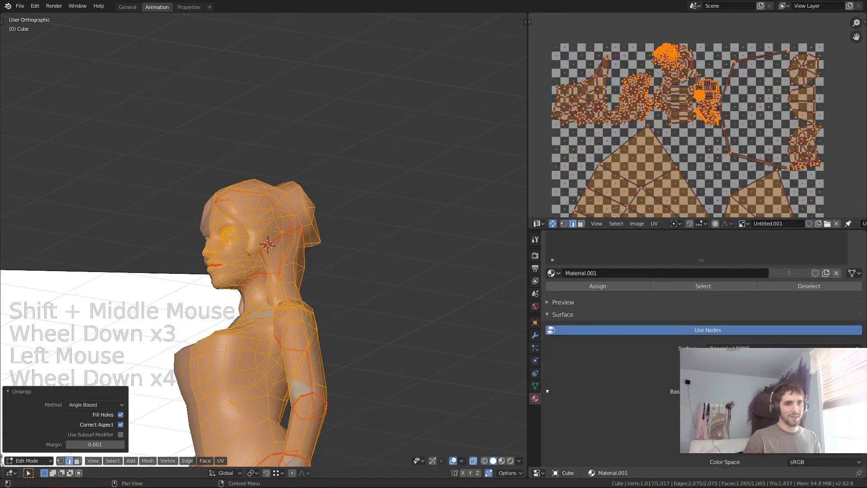
left_click(712, 273)
left_click(734, 318)
Inspect the checker pattern on the body and face in Object Mode for stretching, and return to Edit Mode
key("Tab")
middle_click_drag(289, 343, 348, 289)
middle_click_drag(348, 289, 316, 226)
middle_click_drag(316, 226, 246, 216)
scroll(362, 244, "down", 3)
scroll(243, 297, "up", 4)
middle_click_drag(246, 217, 415, 202)
middle_click_drag(344, 126, 298, 285, "shift")
scroll(401, 273, "up", 6)
key("Tab")
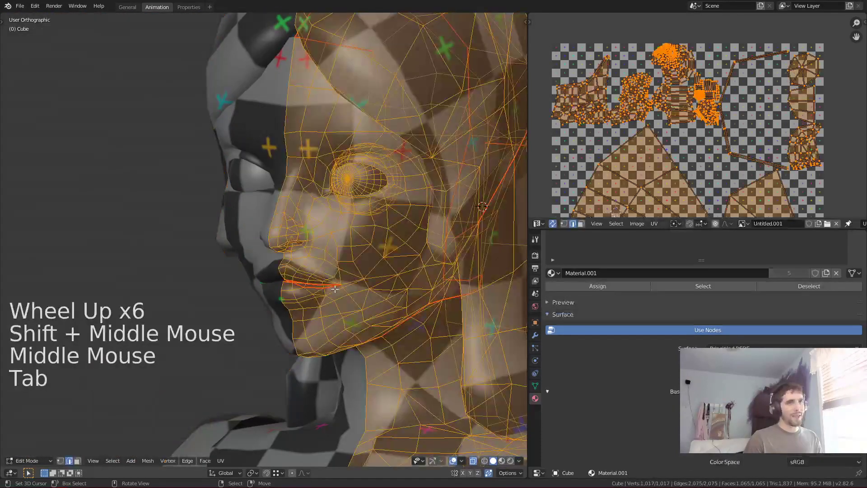
Display the image named new in the UV editor and switch that area to the Shader Editor
left_click(743, 223)
left_click(756, 246)
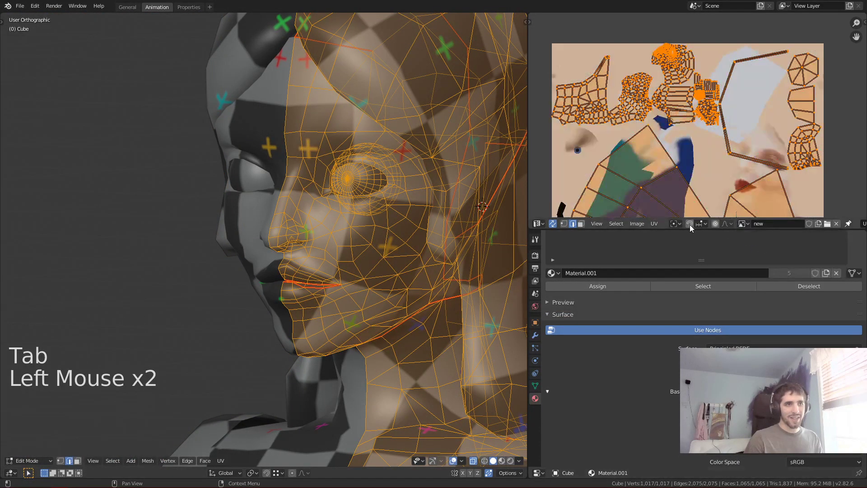
left_click(539, 225)
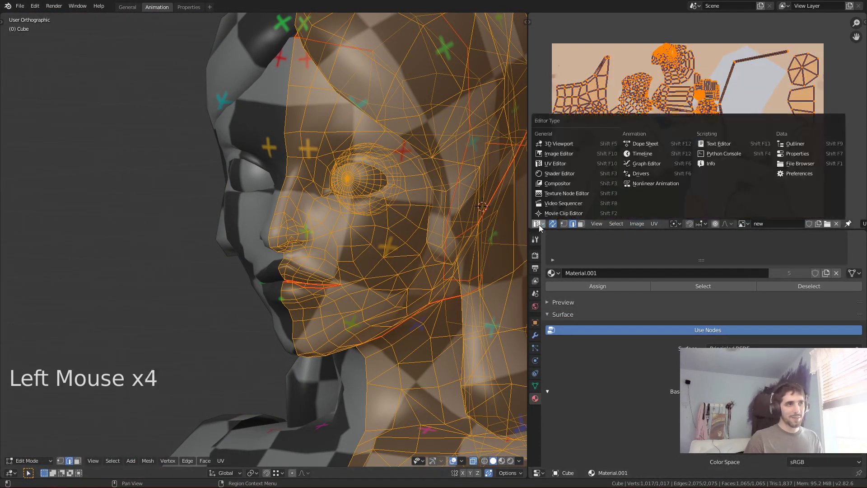
left_click(558, 173)
scroll(605, 164, "down", 3)
middle_click_drag(587, 149, 570, 180, "shift")
scroll(611, 162, "down", 4)
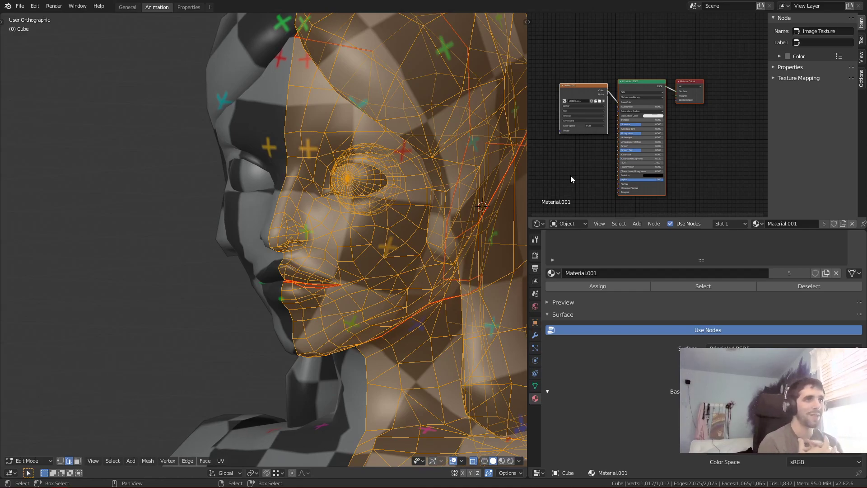
Hide the node editor's sidebar and look over the node setup of Material.001
left_click(705, 174)
scroll(705, 174, "up", 2)
middle_click_drag(705, 174, 683, 148)
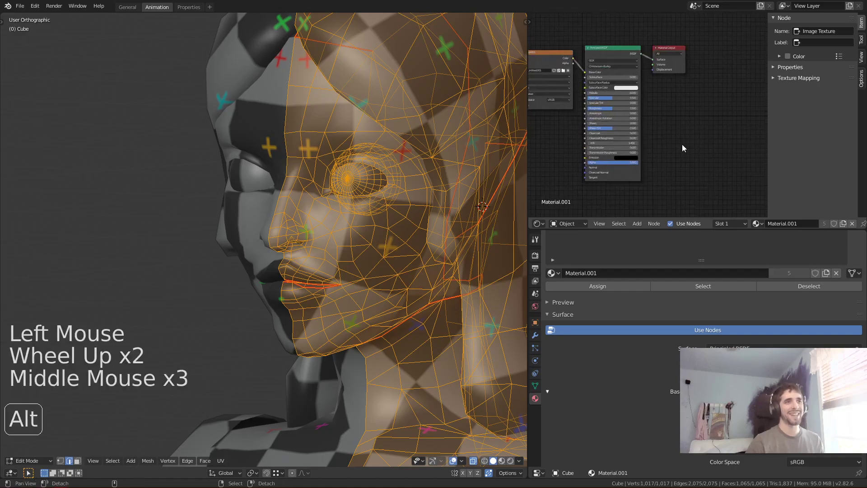
key("n")
scroll(668, 108, "up", 1)
middle_click_drag(668, 107, 670, 134, "shift")
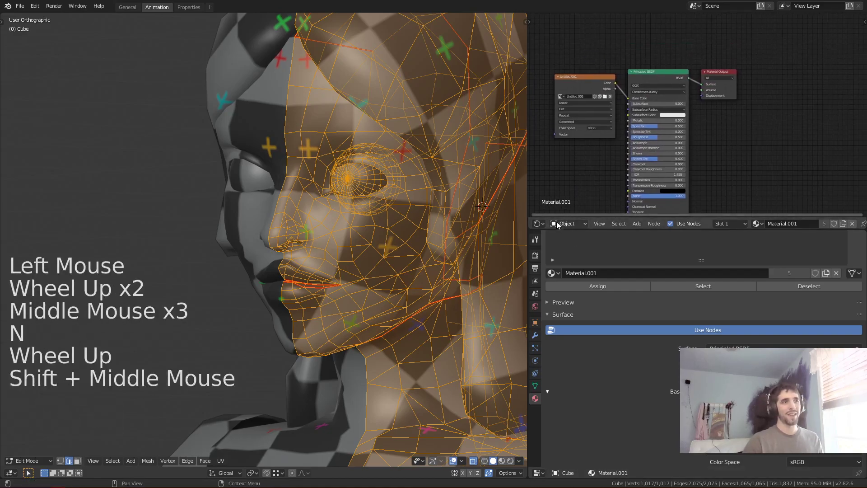
middle_click_drag(719, 177, 719, 147)
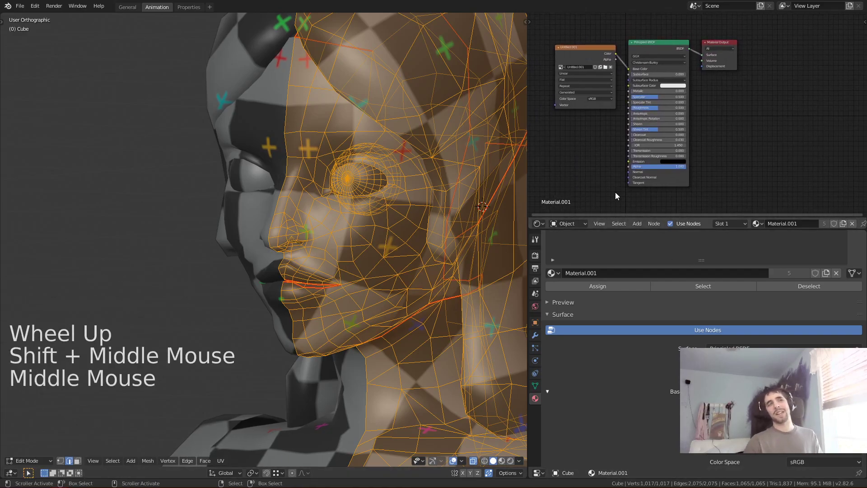
left_click(637, 224)
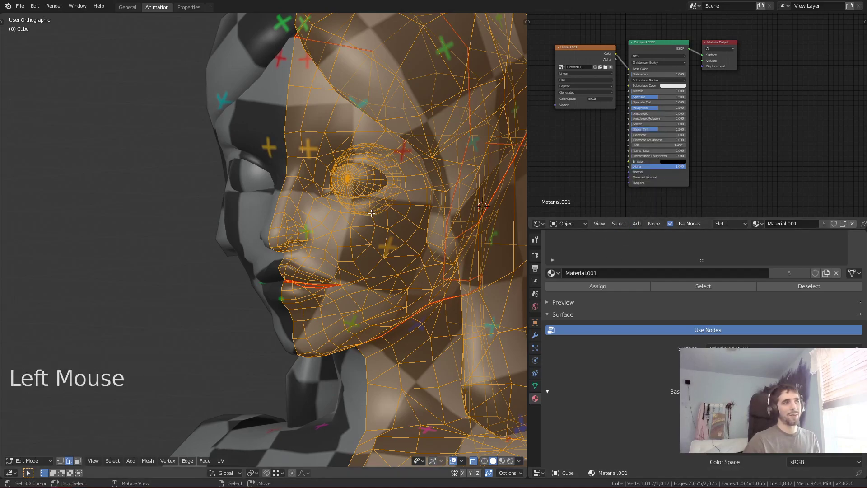
middle_click_drag(368, 213, 318, 232, "shift")
Make the UV map named final active and assign the image new as the material's base color texture
left_click(534, 386)
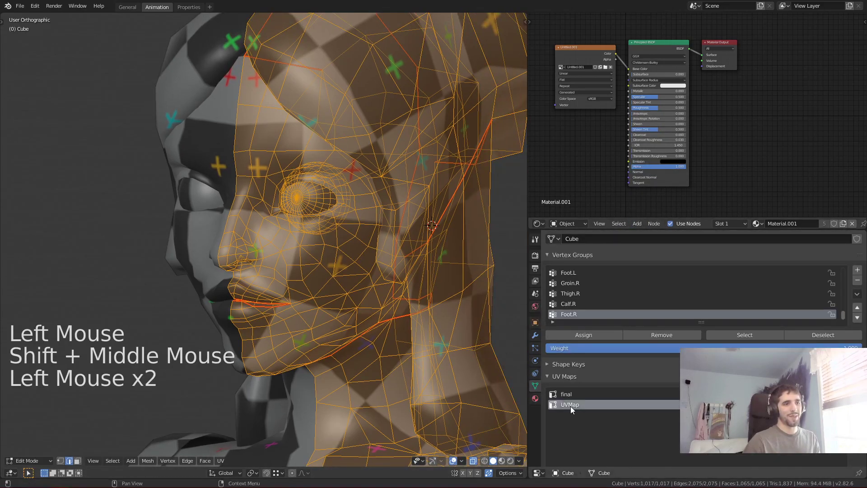
left_click(574, 394)
left_click(535, 397)
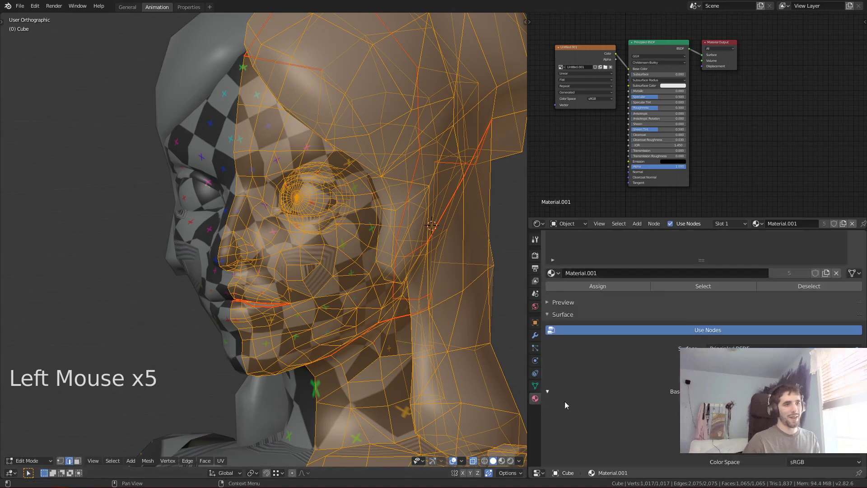
left_click(715, 405)
left_click(725, 307)
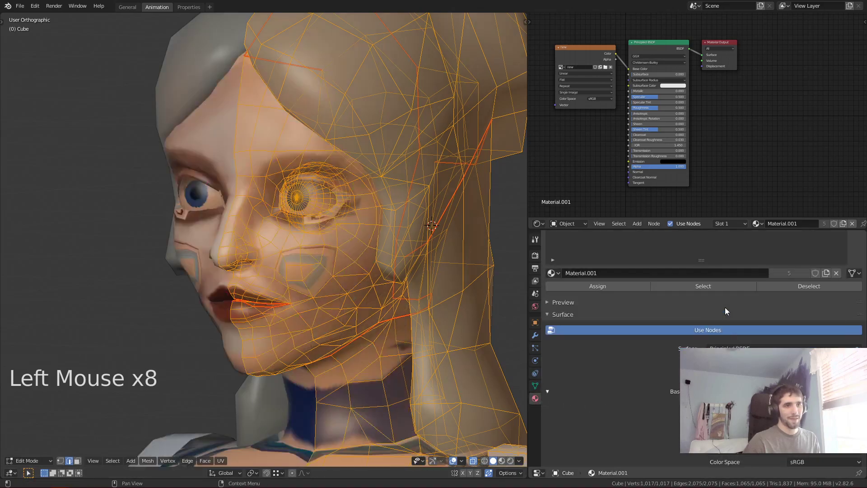
Leave Edit Mode, view the textured face from the front and bring up the mesh's UV map list
key("Tab")
middle_click_drag(368, 287, 301, 268, "alt")
key("KP_1")
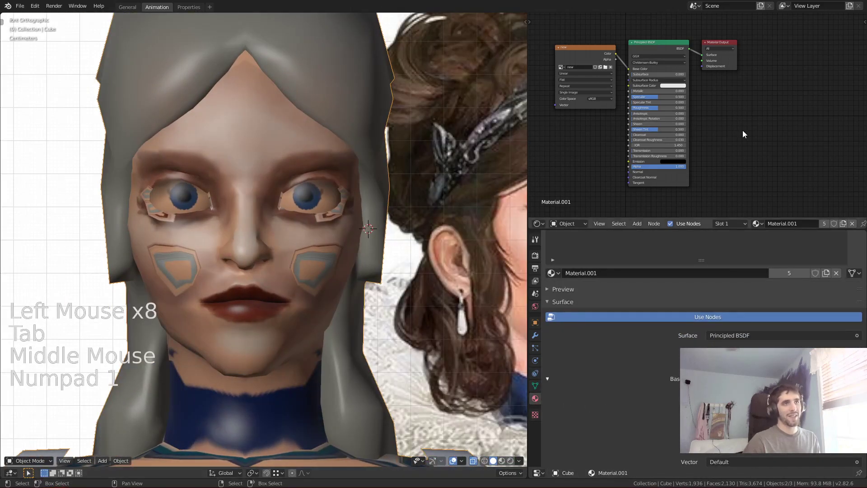
middle_click_drag(783, 146, 741, 153, "shift")
left_click(555, 209)
left_click(535, 385)
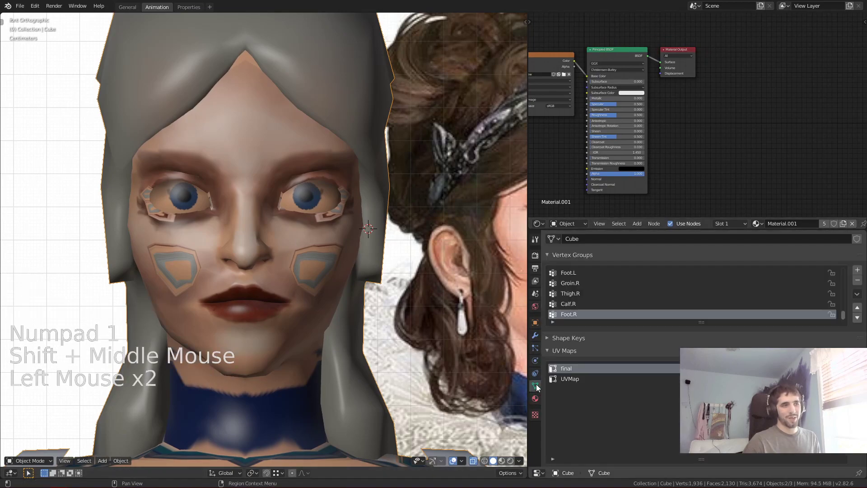
Try painting over the cheek patch with the TexDraw brush in Texture Paint mode, undoing each test stroke
middle_click_drag(289, 298, 260, 305)
scroll(316, 303, "up", 3)
key("ctrl+Tab")
middle_click_drag(365, 302, 333, 256, "shift")
left_click(304, 249)
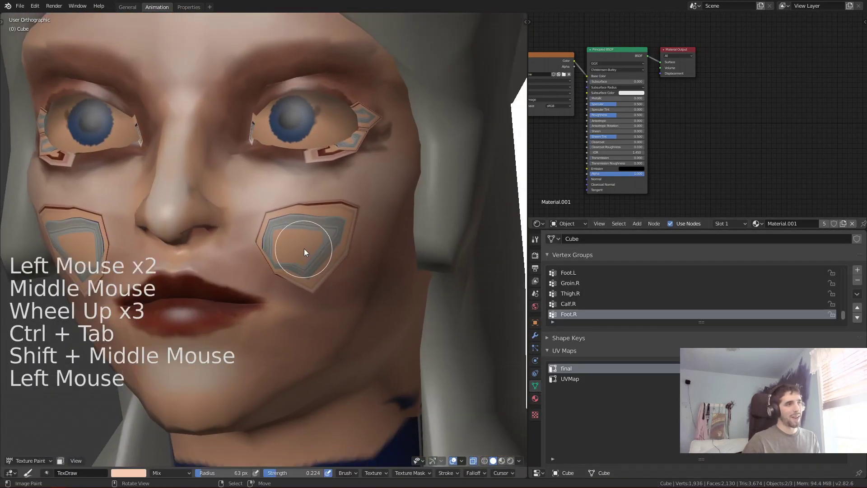
key("ctrl+z")
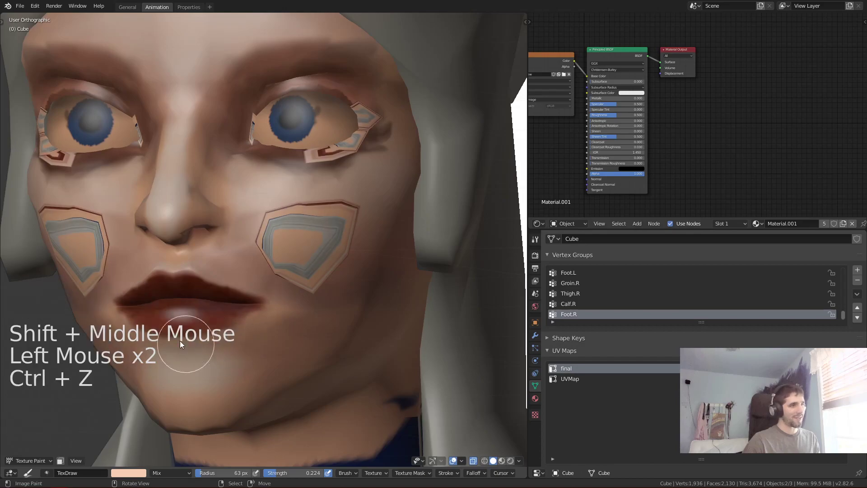
left_click(305, 231)
key("ctrl+z")
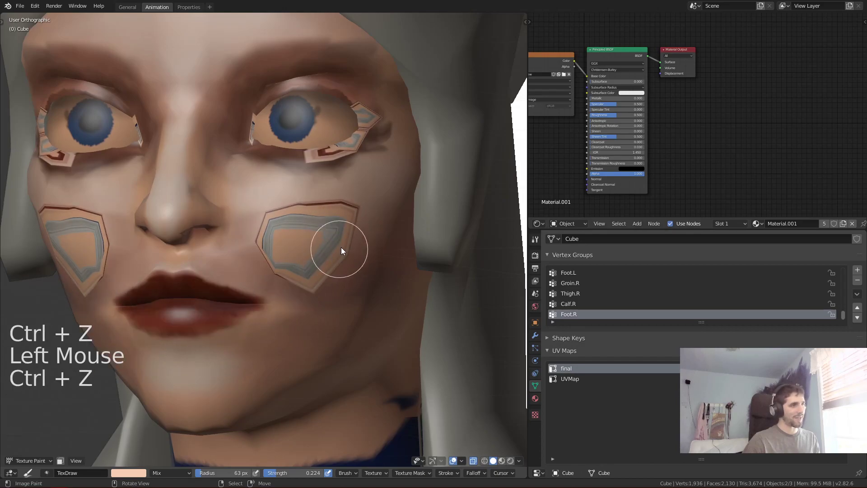
Try painting over the cheek patch at brush strength 1.000 and undo the strokes
scroll(340, 248, "up", 4)
key("shift+f")
left_click(396, 221)
scroll(343, 289, "down", 2)
mouse_move(342, 287)
left_mouse_down()
mouse_move(312, 209)
mouse_move(297, 211)
left_mouse_up()
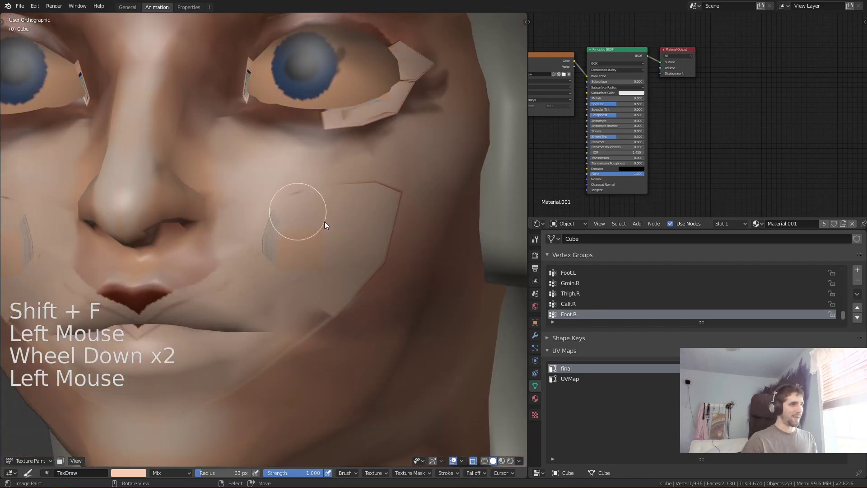
scroll(340, 266, "down", 5)
key("ctrl+z")
key("ctrl+z")
key("ctrl+z")
key("ctrl+z")
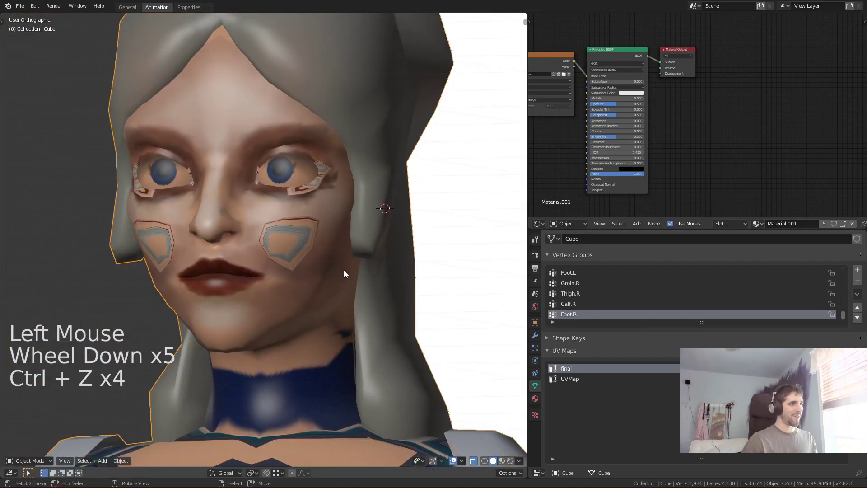
Switch the character back to Texture Paint mode
key("ctrl+Tab")
key("ctrl+Tab")
key("ctrl+Tab")
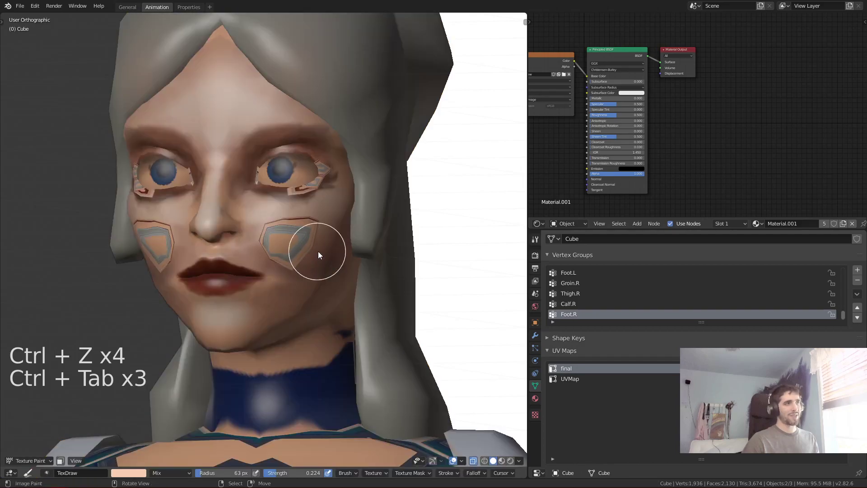
Switch the character's active UV map to UVMap and back to final, and return to Object Mode
middle_click_drag(318, 252, 345, 214)
left_click(578, 376)
left_click(579, 367)
left_click(32, 450)
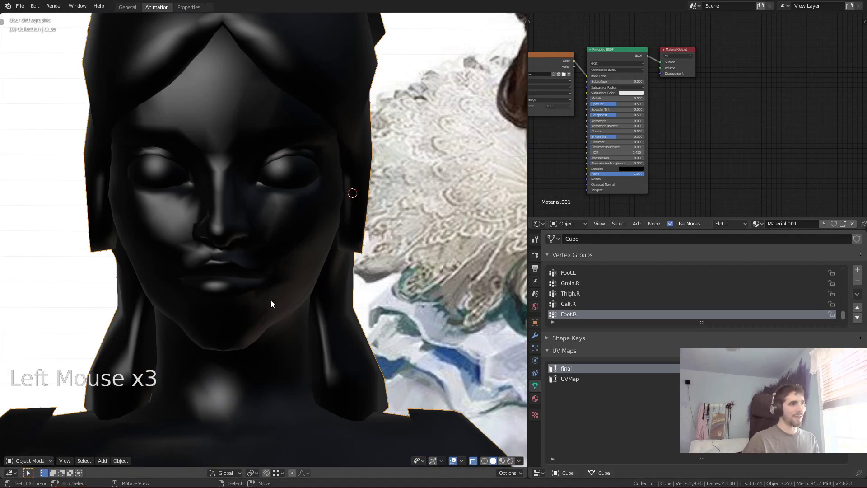
Check the black-shaded head from an angle, switching Edit Mode and X-ray on and off
key("Tab")
key("Tab")
key("Tab")
key("Tab")
key("alt+z")
mouse_move(282, 318)
middle_mouse_down()
mouse_move(316, 317)
mouse_move(486, 452)
middle_mouse_up()
left_click(498, 460)
scroll(633, 316, "down", 7)
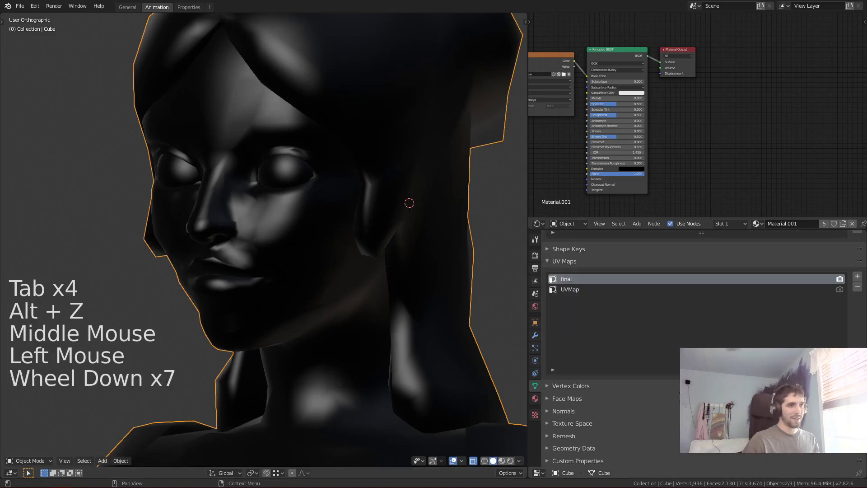
Show the "new" texture in the UV Editor and reload the image from disk
middle_click_drag(722, 212, 720, 146)
middle_click(608, 414)
middle_click_drag(608, 414, 621, 472)
left_click(539, 225)
left_click(553, 164)
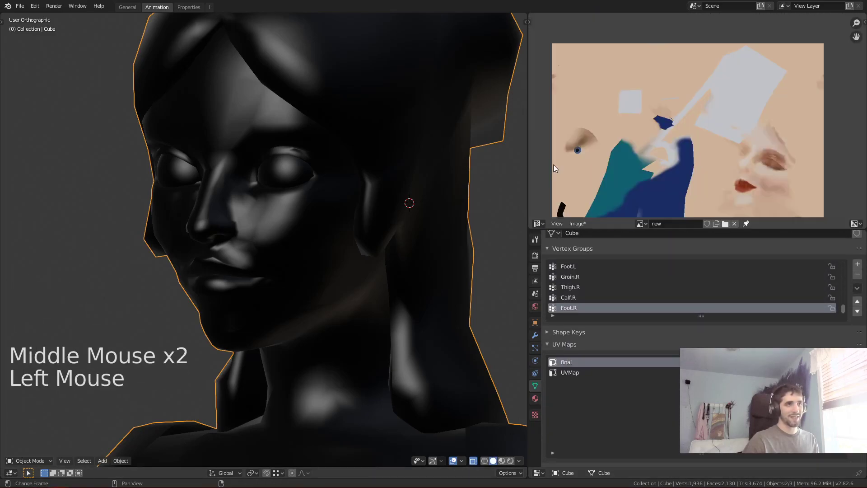
middle_click_drag(701, 103, 709, 70)
key("alt+r")
Examine the textured face from the front alongside the "new" texture image
middle_click_drag(340, 178, 434, 176)
key("KP_1")
middle_click_drag(713, 127, 730, 137)
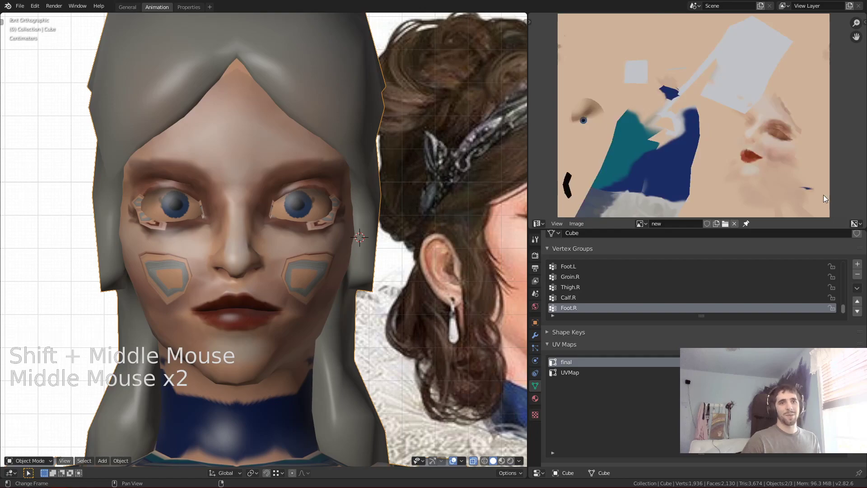
scroll(781, 188, "up", 1)
scroll(655, 173, "down", 2)
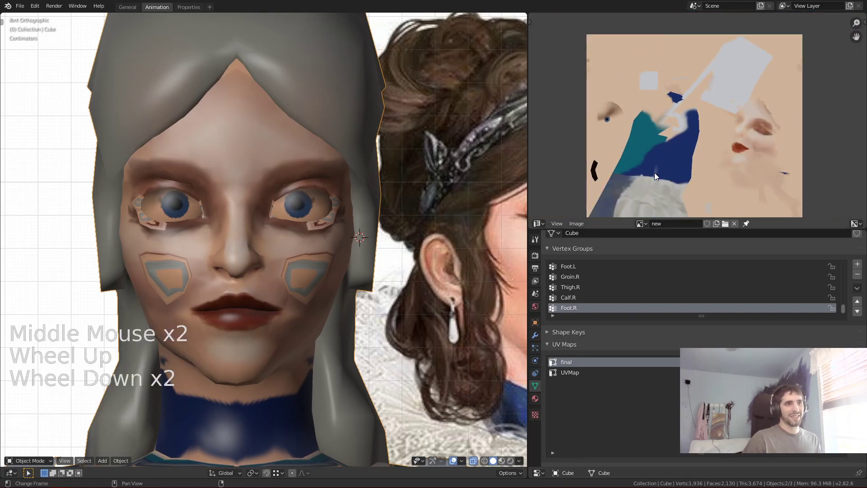
key("Tab")
key("Tab")
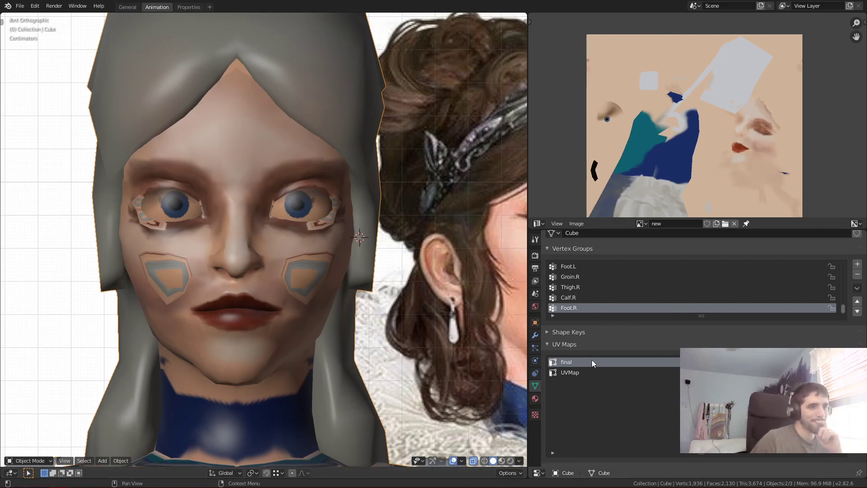
Make UVMap the active UV map, put the character in Edit Mode and show its material in the Shader Editor
left_click(590, 372)
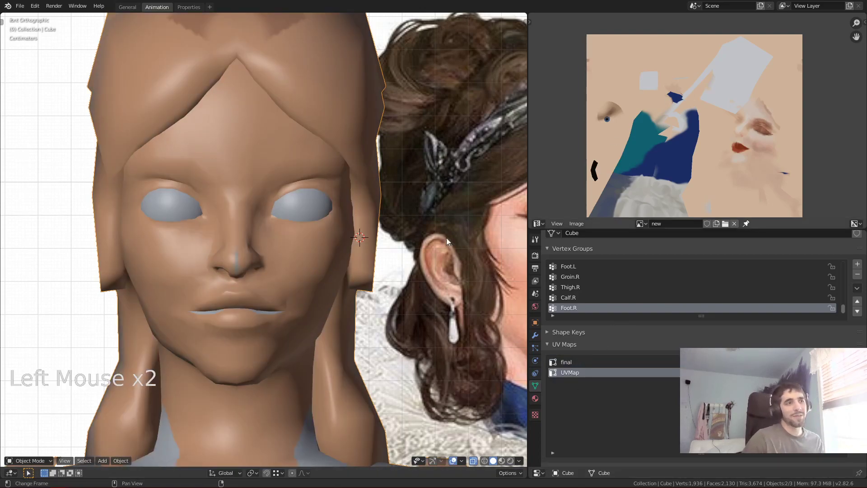
key("Tab")
left_click(538, 223)
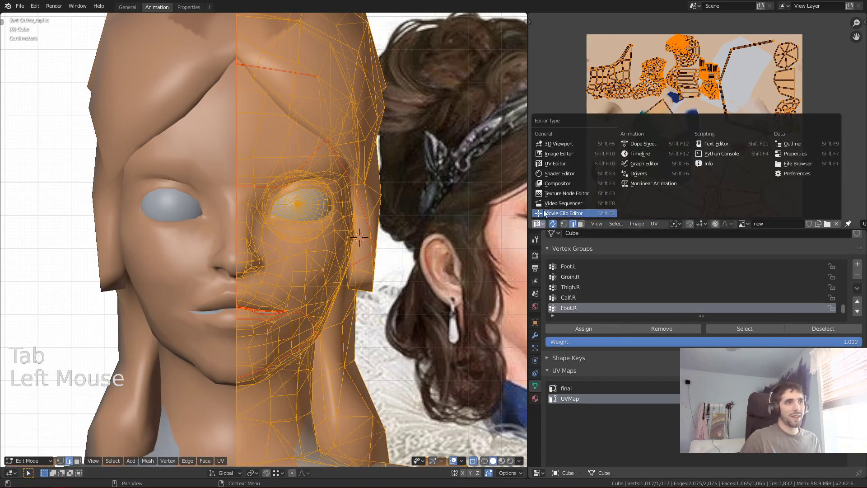
left_click(565, 174)
middle_click_drag(712, 154, 709, 146)
Add an empty Image Texture node to Material.001, clear of the existing shader nodes
left_click(646, 219)
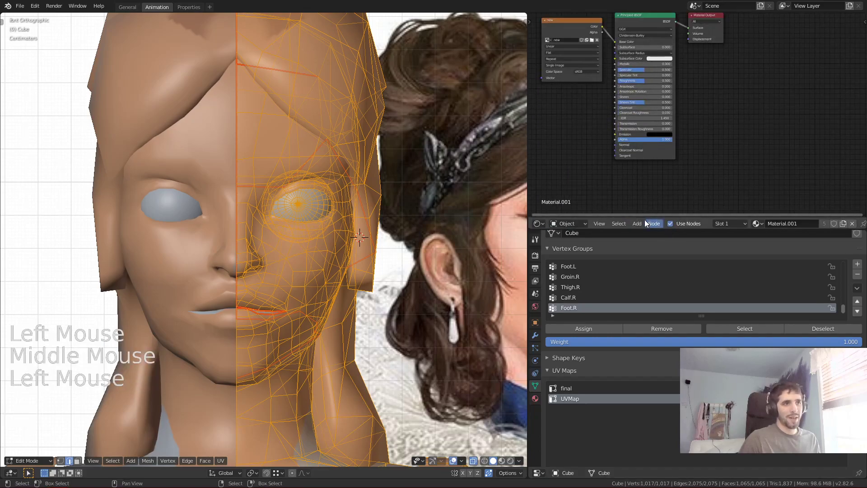
mouse_move(655, 173)
left_click(702, 223)
key("super")
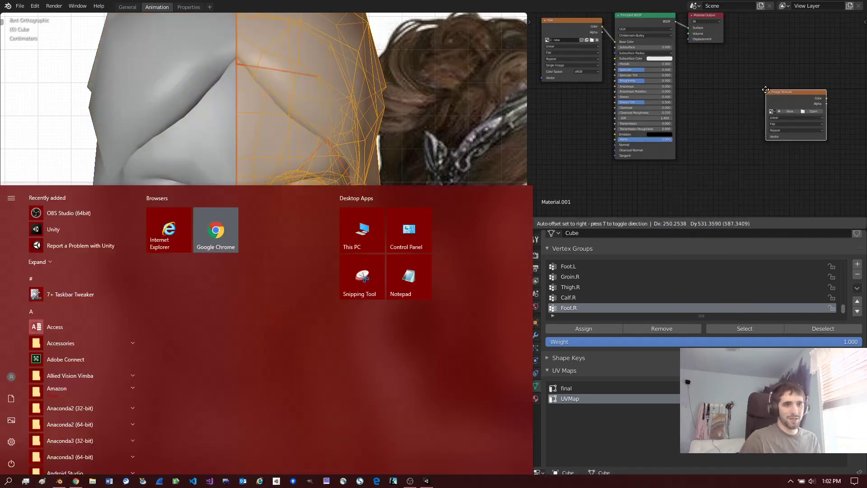
left_click(753, 83)
middle_click_drag(696, 101, 647, 113)
left_click_drag(701, 94, 746, 86)
left_click(679, 129)
scroll(713, 145, "up", 1)
Add a UV Map node set to UVMap and connect it to the empty Image Texture node's Vector input
left_click(636, 224)
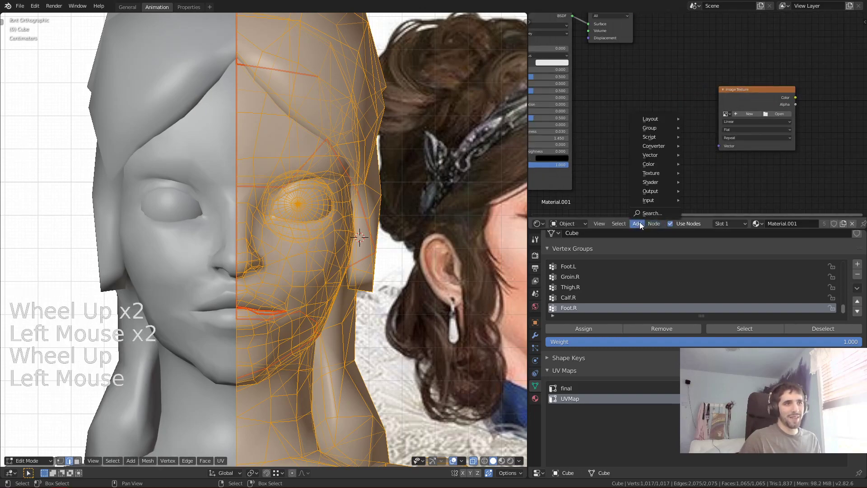
mouse_move(653, 174)
mouse_move(651, 200)
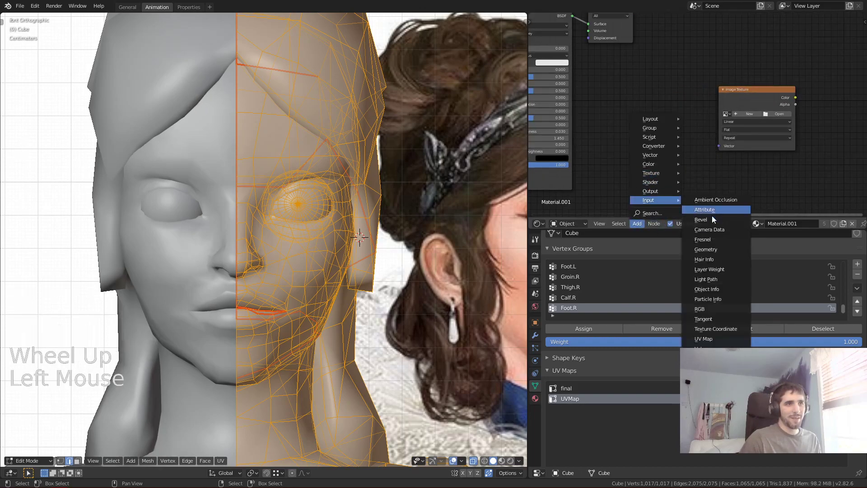
left_click(701, 336)
left_click(678, 162)
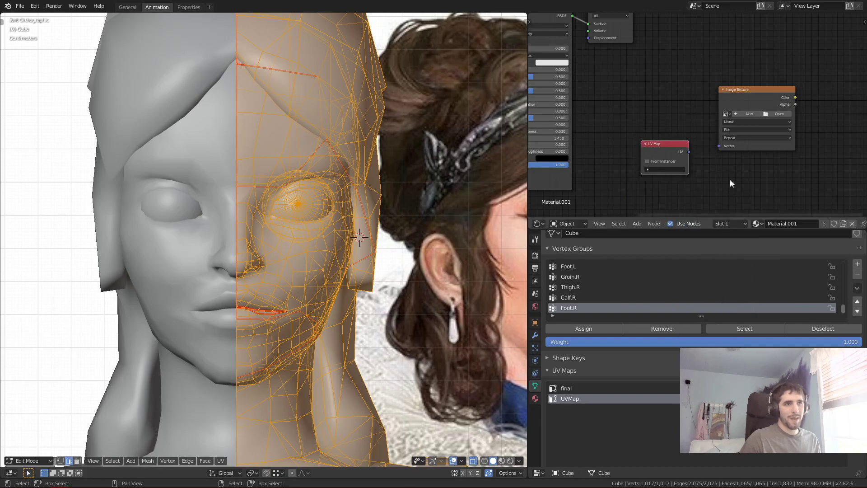
left_click(667, 169)
left_click(669, 186)
left_click_drag(712, 145, 718, 146)
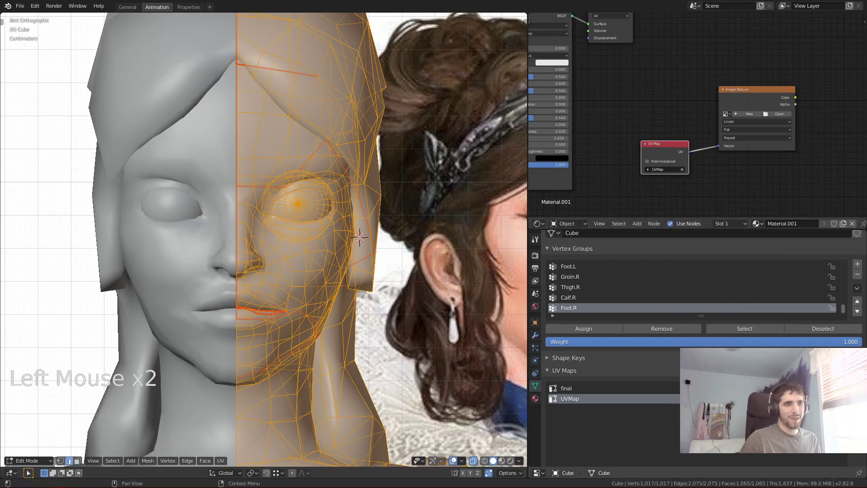
Duplicate the UV Map node and bring the copy near the "new" image texture node
middle_click_drag(638, 185, 807, 228)
middle_click_drag(801, 131, 770, 123)
middle_click_drag(555, 82, 636, 72)
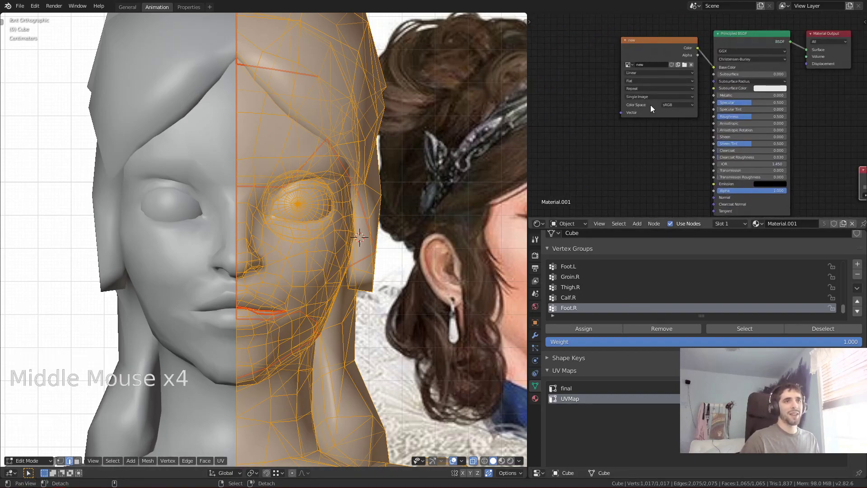
middle_click_drag(804, 164, 791, 154)
scroll(791, 154, "down", 2)
key("ctrl+c")
key("ctrl+v")
left_click(839, 155)
key("ctrl+c")
key("ctrl+v")
mouse_move(838, 158)
left_mouse_down()
mouse_move(545, 138)
mouse_move(830, 148)
left_mouse_up()
middle_click_drag(598, 124, 681, 132)
Set the copied UV Map node to final and connect it to the "new" image texture's Vector input
left_click(638, 147)
left_click(636, 164)
left_click(642, 176)
left_click_drag(658, 149, 702, 115)
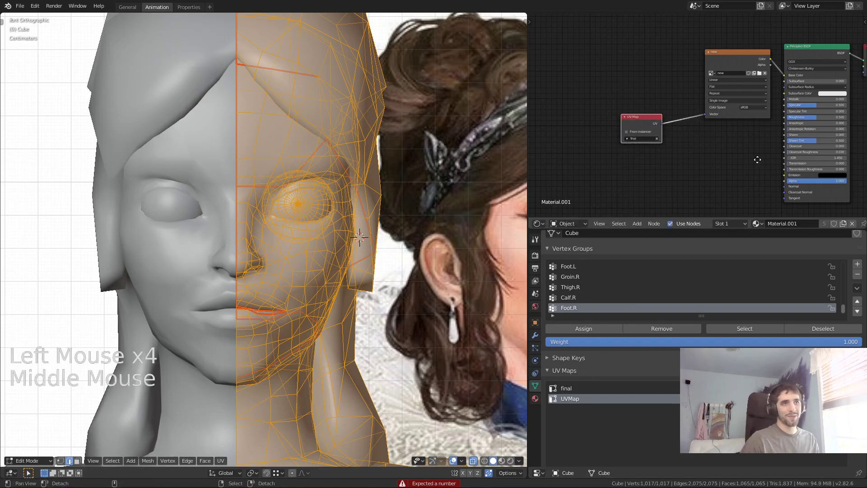
Create a grey 2048 x 2048 px image named Noblelady_Diffuse2 in the empty Image Texture node
middle_click_drag(759, 159, 627, 161)
middle_click_drag(569, 123, 562, 119)
middle_click_drag(787, 130, 669, 102)
scroll(669, 102, "up", 2)
left_click(779, 91)
left_click(753, 119)
left_click(772, 111)
left_click(804, 117)
type("20")
type("2048")
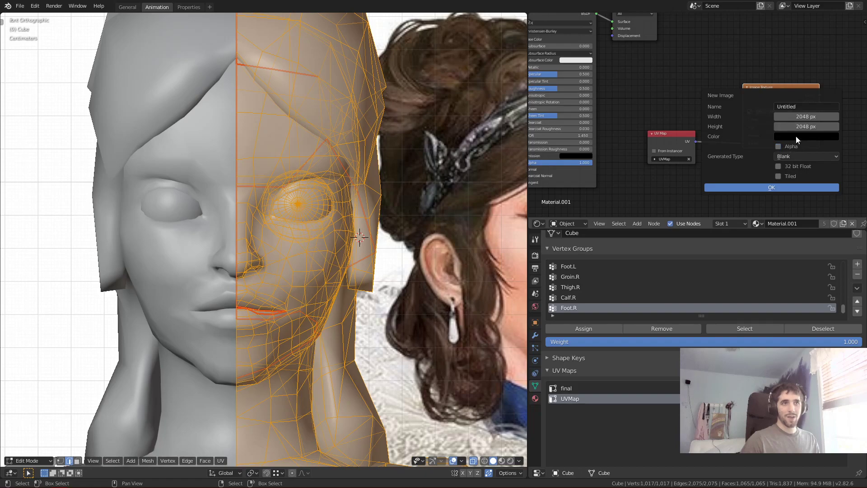
left_click(814, 137)
left_click(832, 171)
left_click(816, 110)
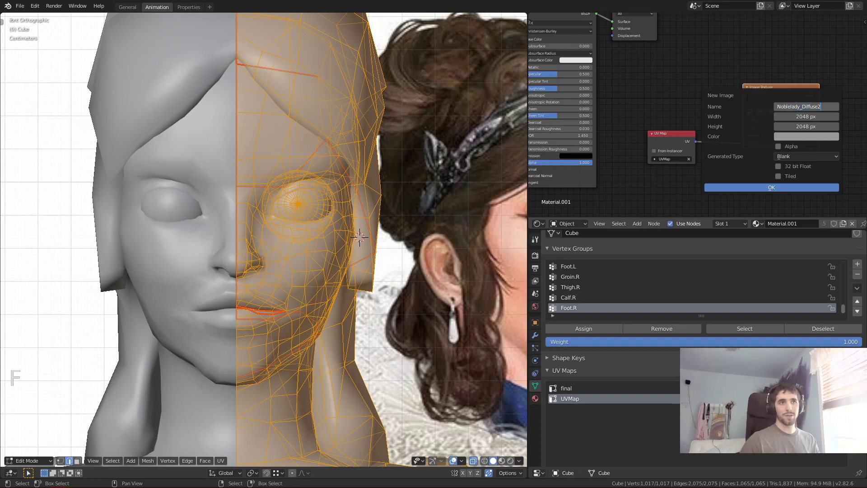
left_click(749, 187)
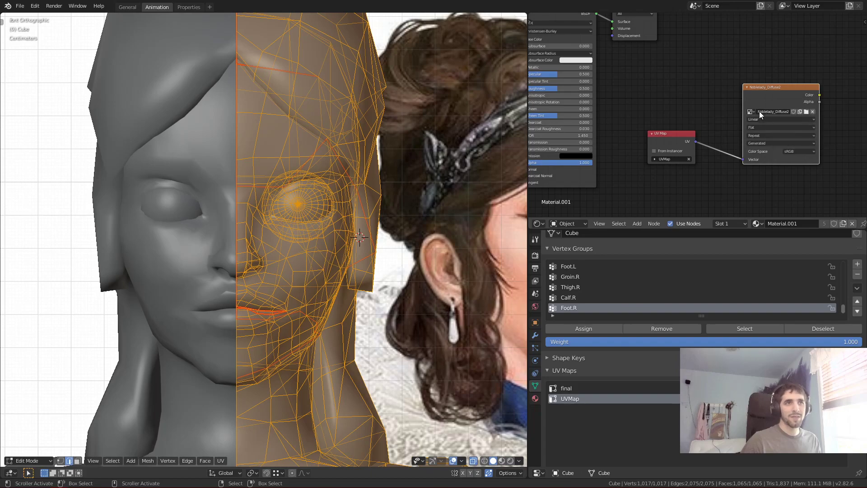
Show Noblelady_Diffuse2 in the UV Editor and save it as Noblelady_Diffuse2.png in the FemaleNoble folder
left_click(538, 223)
left_click(555, 164)
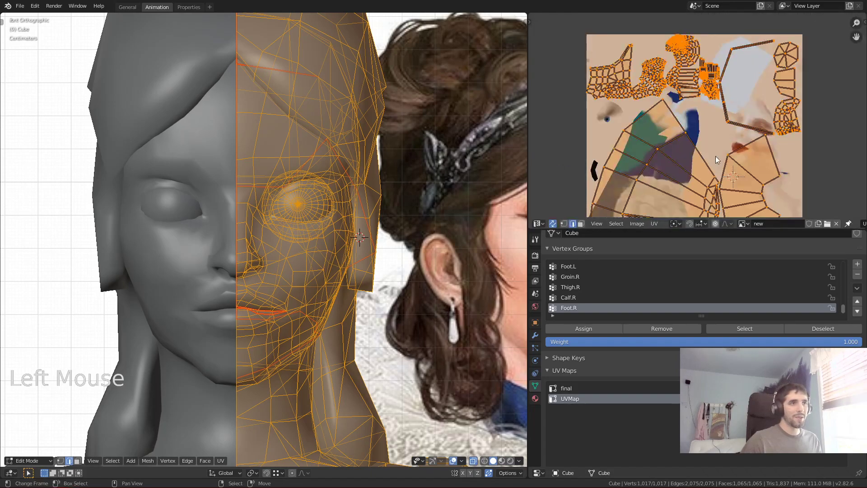
left_click(743, 224)
left_click(767, 243)
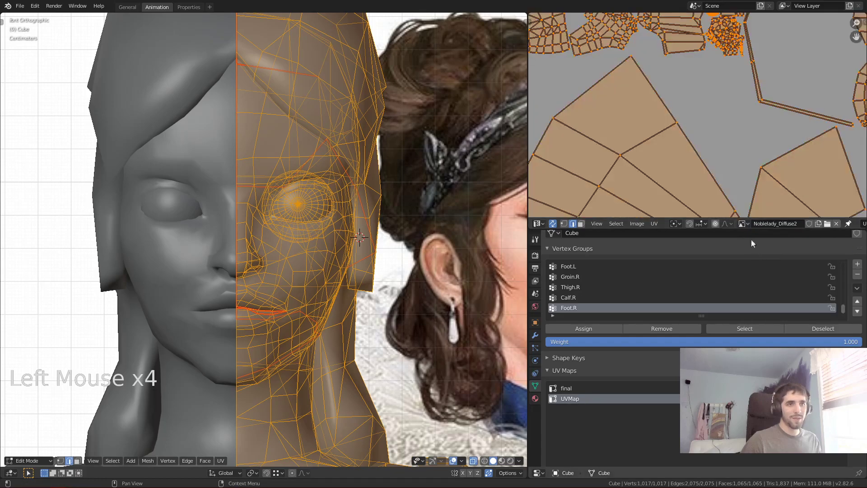
key("alt+s")
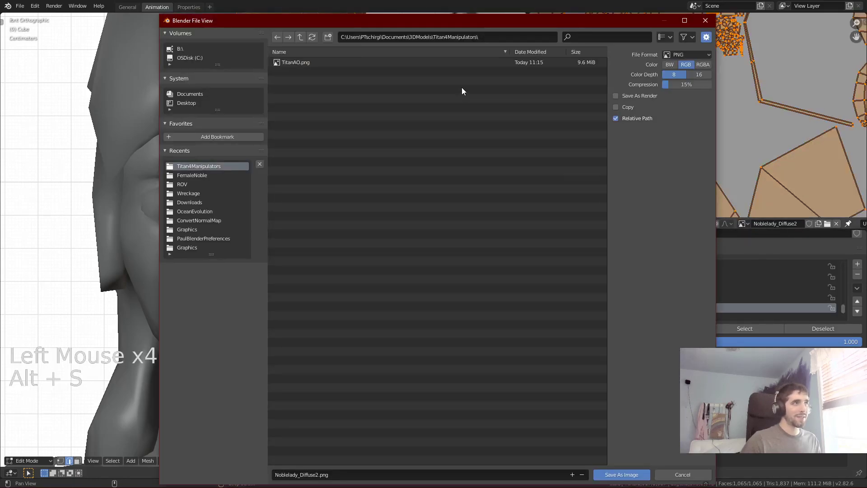
left_click(202, 176)
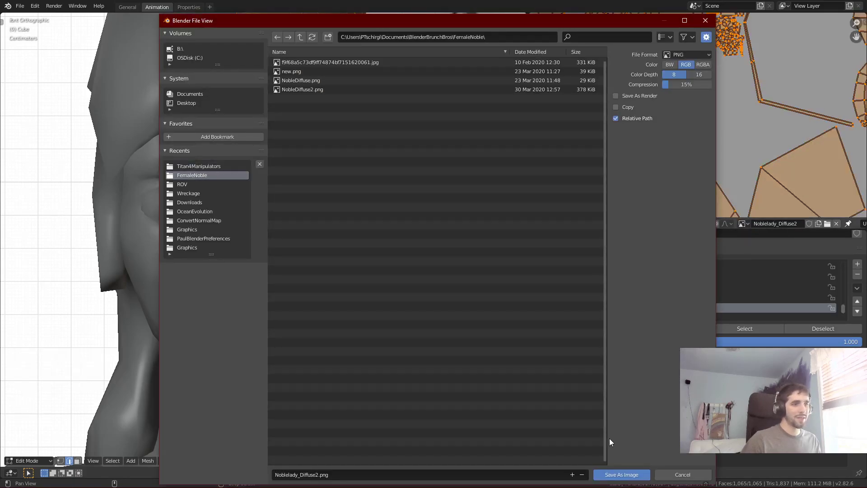
left_click(616, 474)
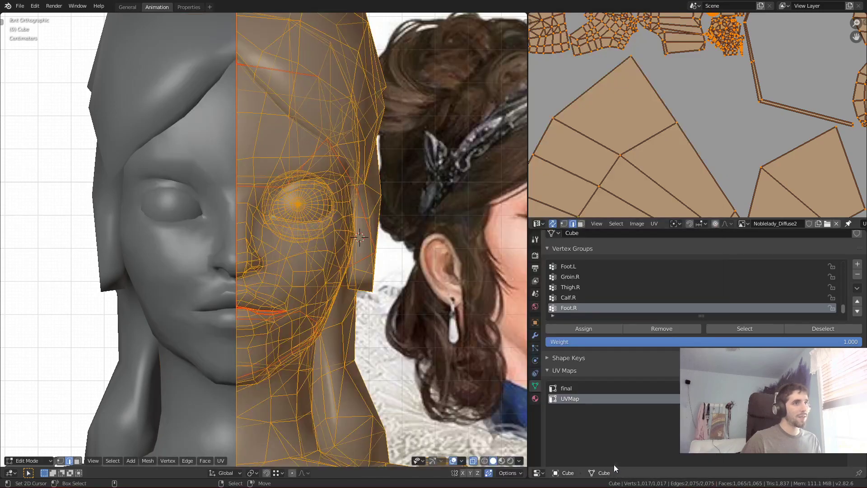
Select the Noblelady_Diffuse2 texture node as the bake target and bring up the Bake settings in the render properties
left_click(536, 223)
left_click(559, 174)
left_click(768, 95)
left_click(536, 255)
left_click_drag(754, 238, 739, 274)
scroll(654, 397, "down", 5)
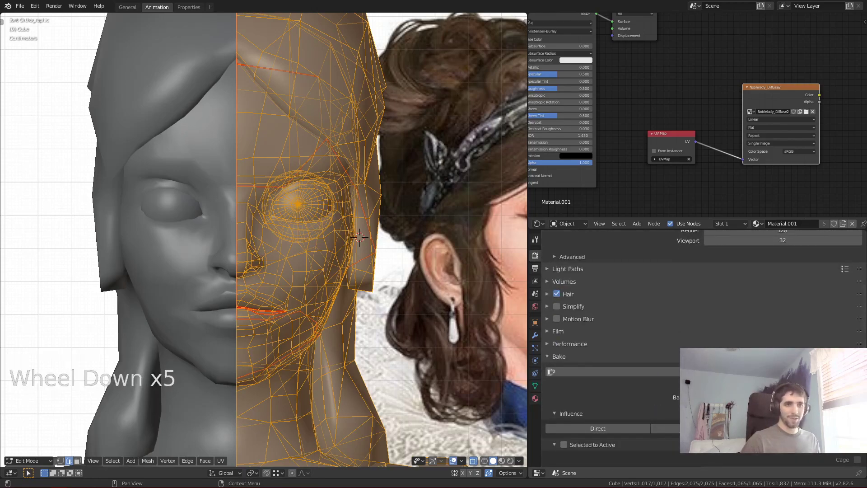
Return to Object Mode, select only the character mesh and bake it to the Noblelady_Diffuse2 image
middle_click_drag(356, 299, 341, 305, "alt")
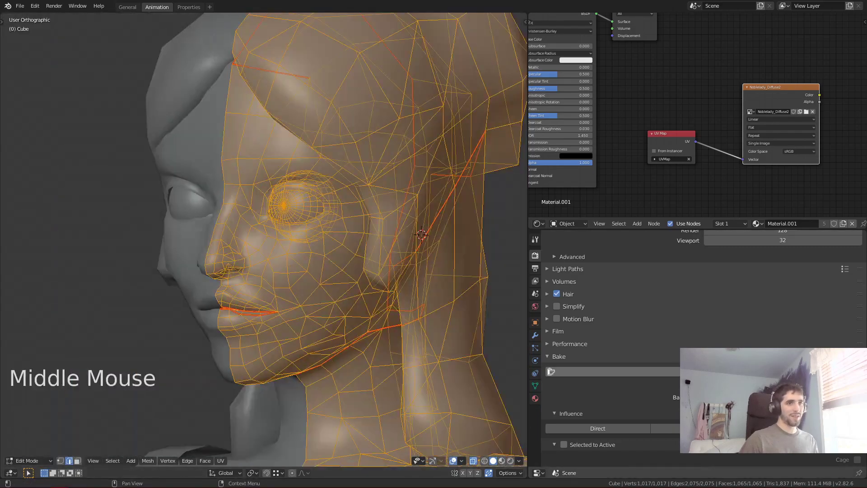
left_click(703, 371)
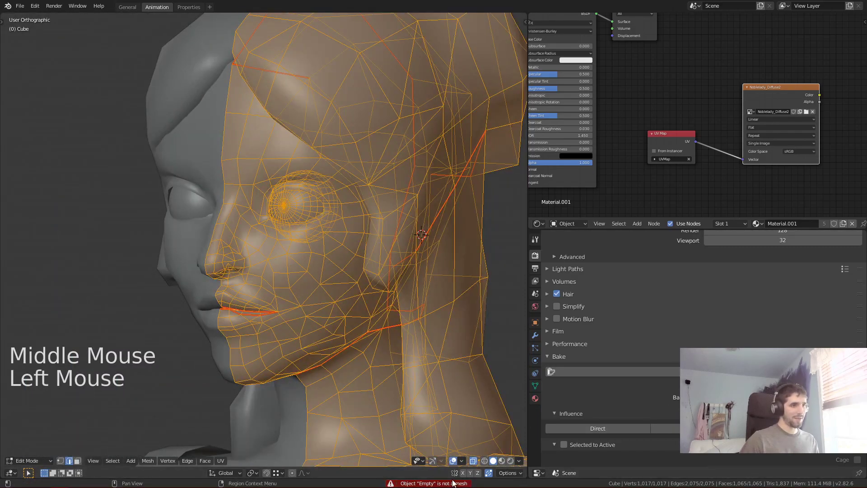
key("Tab")
scroll(350, 366, "down", 5)
right_click(333, 332)
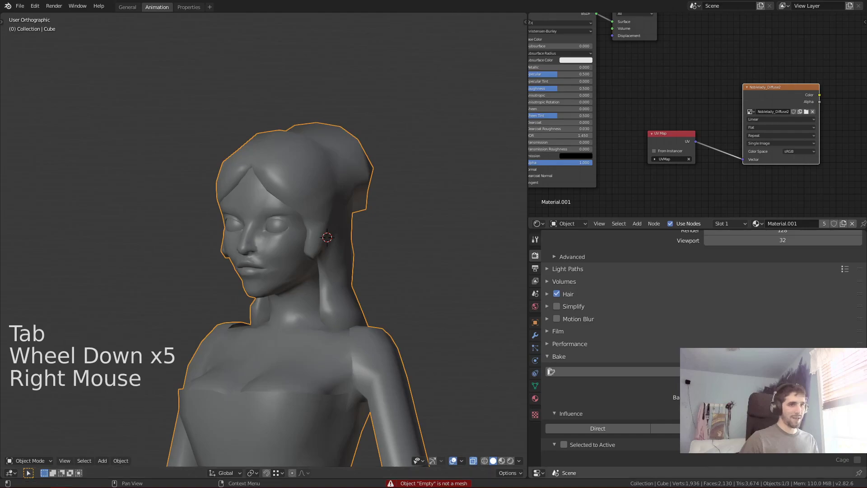
left_click(632, 371)
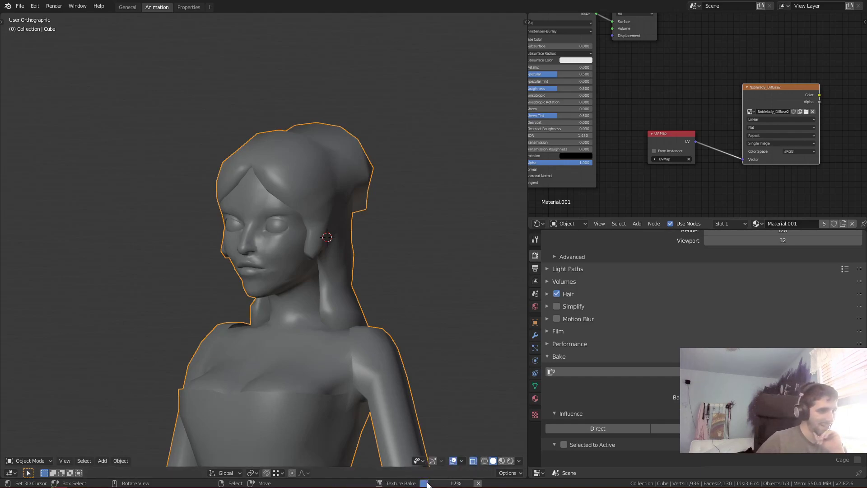
Reveal all hidden objects and view the character's upper body in solid shading
scroll(337, 372, "down", 11)
key("z")
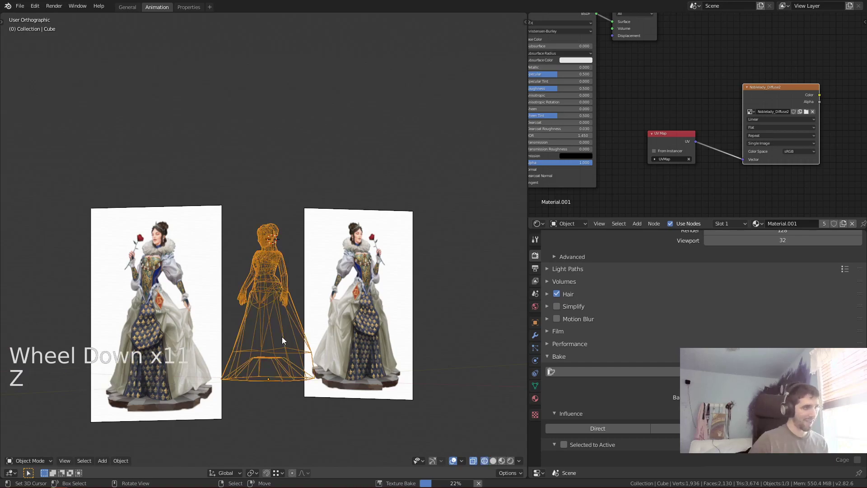
scroll(283, 335, "up", 2)
key("alt+h")
right_click(291, 332)
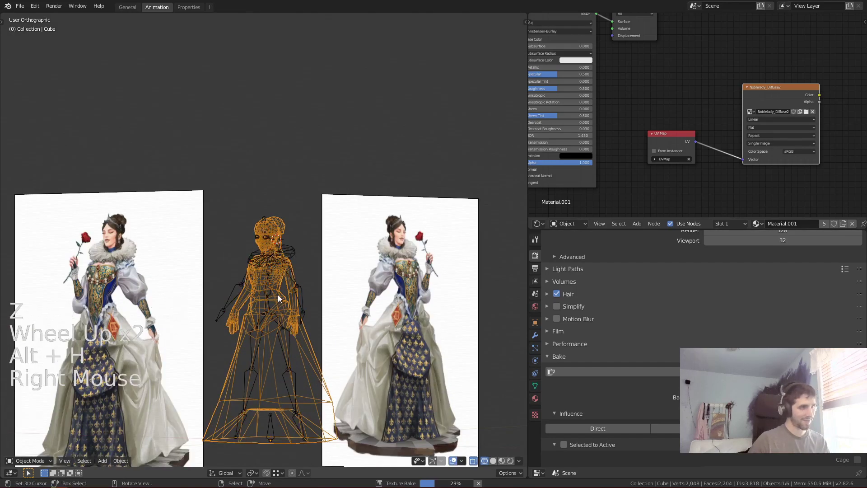
scroll(291, 300, "up", 6)
key("z")
scroll(292, 300, "up", 3)
middle_click_drag(292, 299, 317, 347)
key("alt+z")
key("z")
key("z")
key("z")
key("z")
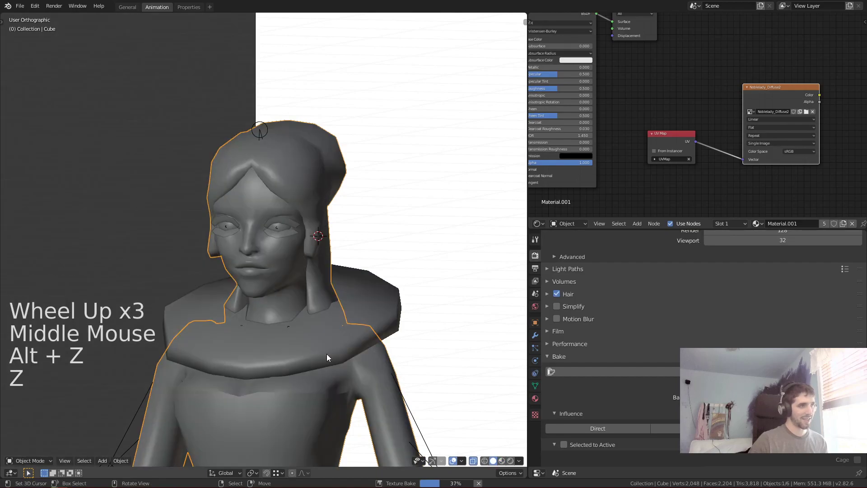
Hide the wide collar and the pieces around the eyes, and put the character mesh in Edit Mode
right_click(366, 293)
key("h")
right_click(283, 242)
key("h")
right_click(324, 324)
key("Tab")
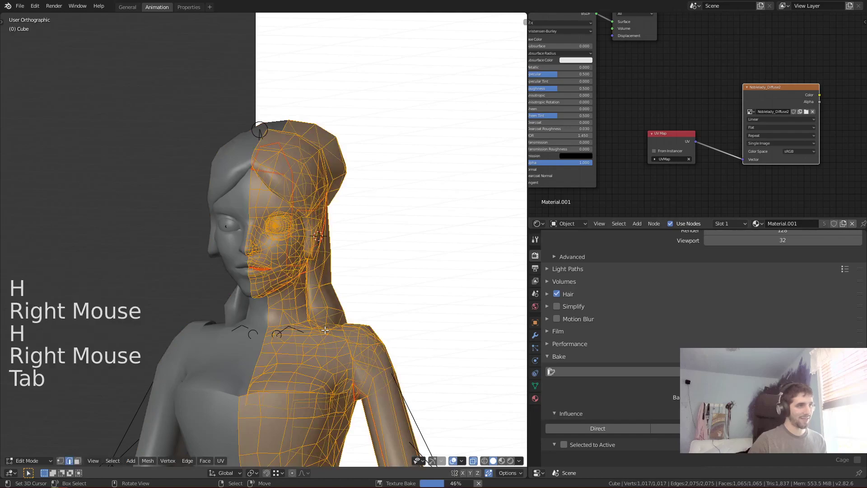
Show the character's UV layout over Noblelady_Diffuse2 in the UV Editor
left_click(539, 224)
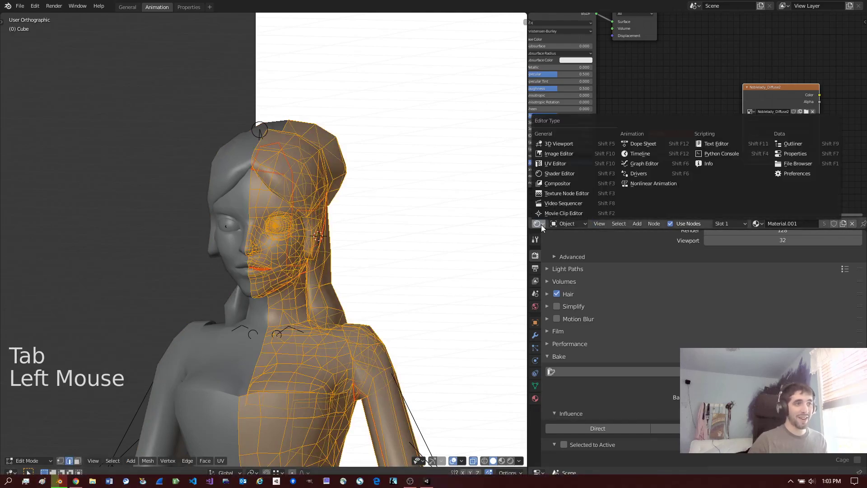
left_click(557, 161)
scroll(665, 143, "down", 5)
scroll(665, 143, "up", 2)
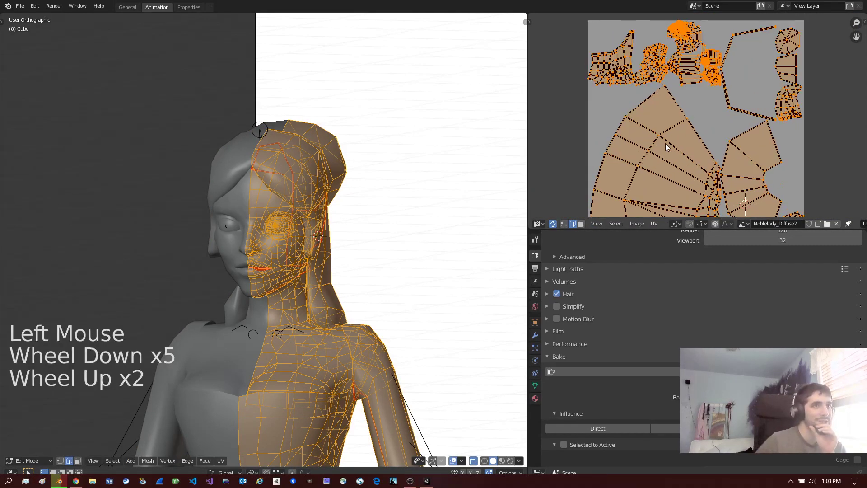
Return the character mesh to Object Mode and inspect the painted texture baked to the Noblelady_Diffuse2 image
scroll(665, 143, "down", 1)
key("Tab")
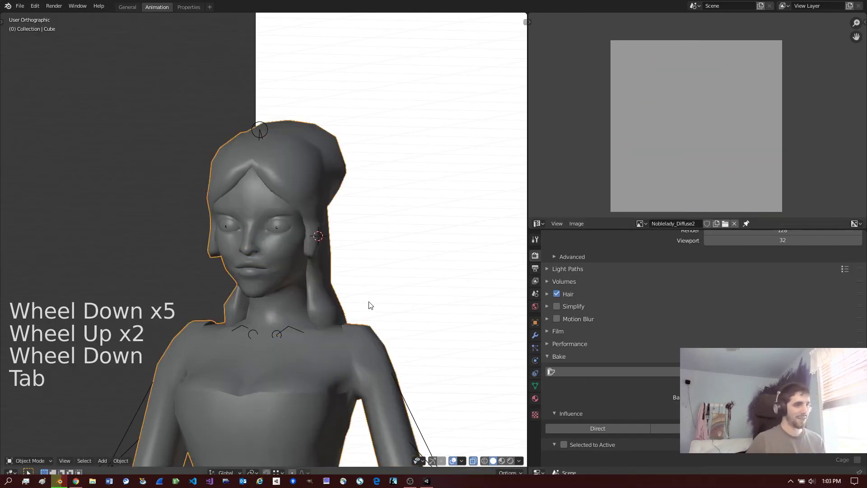
left_click(134, 363)
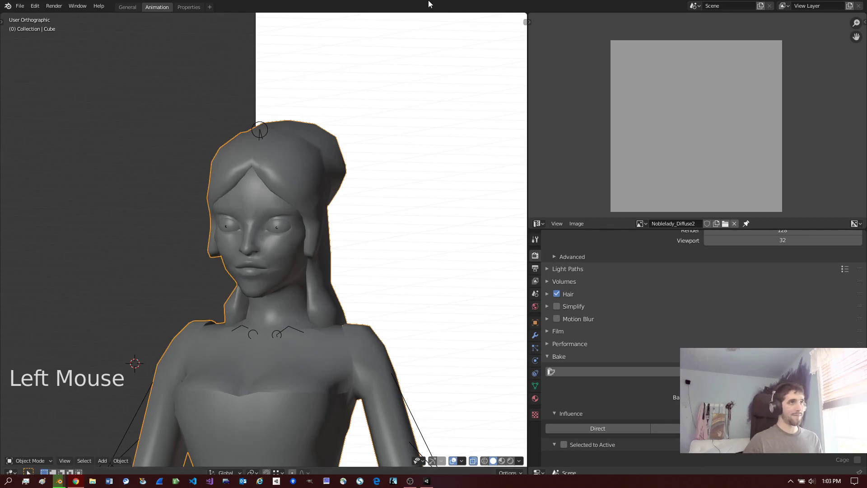
left_click(429, 93)
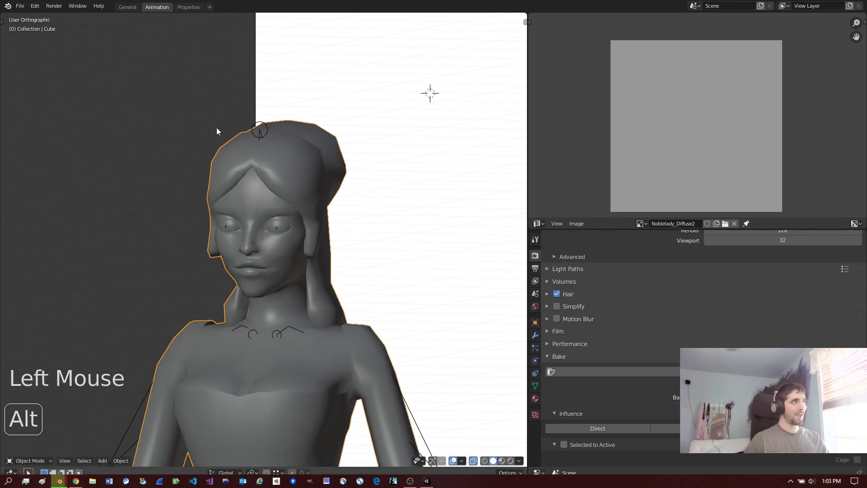
middle_click_drag(232, 121, 171, 145)
key("alt+KP_5")
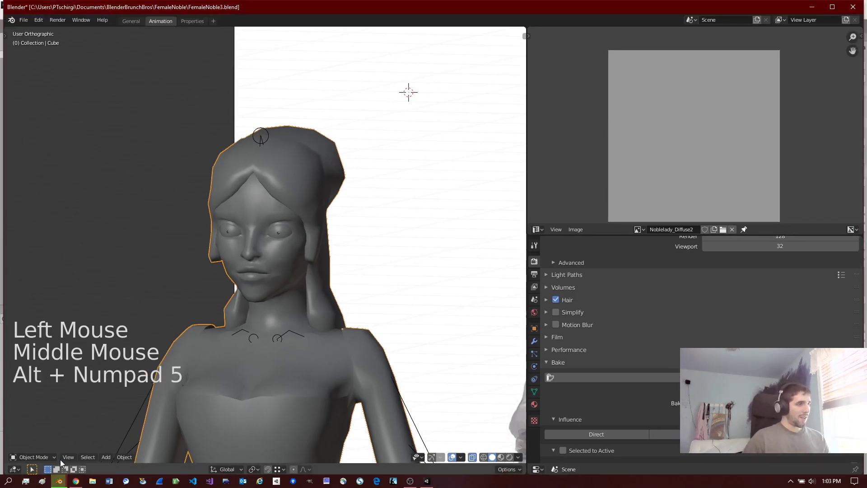
left_click_drag(458, 1, 464, 17)
left_click_drag(465, 20, 465, 7)
scroll(734, 121, "up", 2)
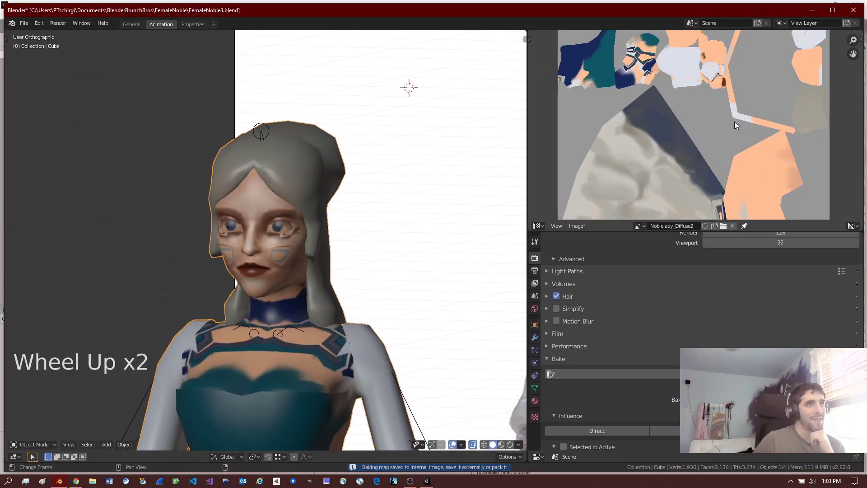
scroll(734, 97, "down", 1)
middle_click_drag(733, 92, 721, 155, "alt")
scroll(645, 82, "up", 4, "alt")
middle_click_drag(646, 83, 709, 121, "alt")
Switch the character to Texture Paint mode at the face and show the brush tools with their texture slot and brush settings
middle_click(288, 229, "alt")
scroll(288, 229, "up", 4)
scroll(293, 270, "up", 3)
key("ctrl+Tab")
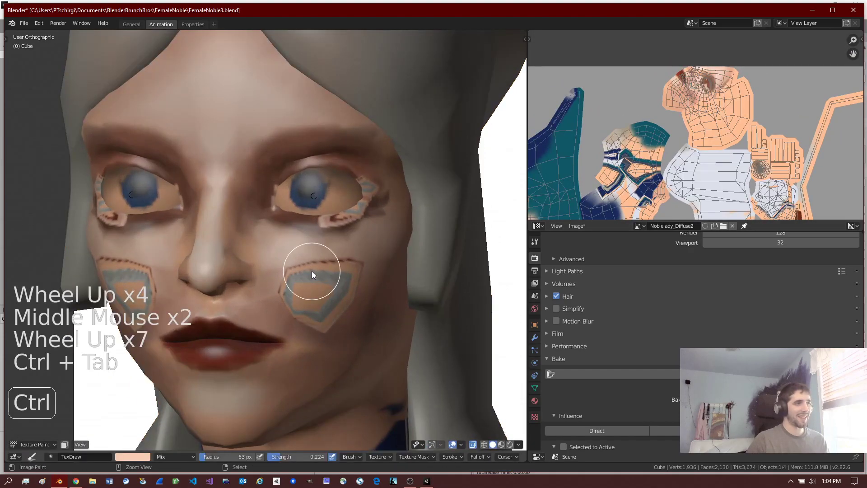
middle_click(312, 278, "alt")
scroll(291, 258, "up", 1)
key("s")
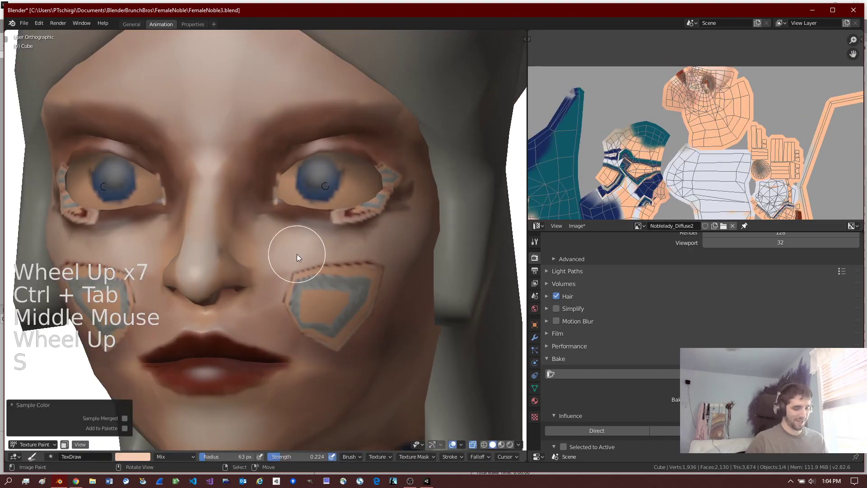
key("n")
key("t")
left_click(521, 62)
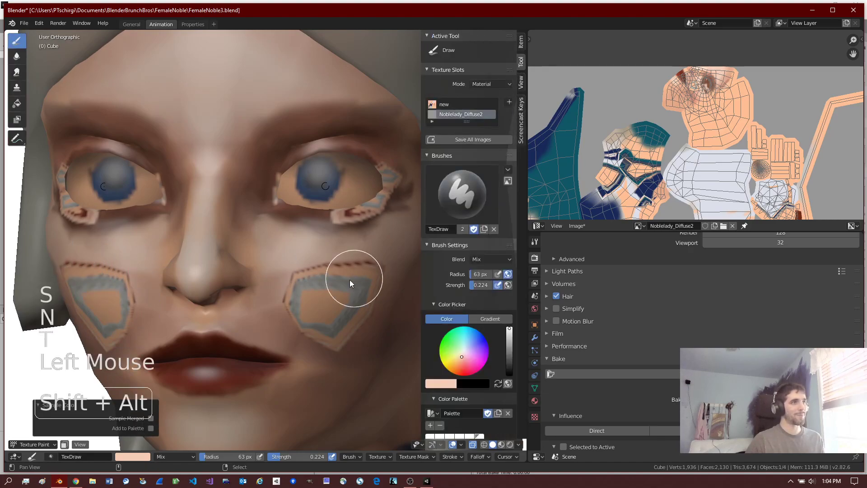
Sample the cheek's skin tone, set the brush strength to 1.000 and paint over the blue-edged patch on the cheek
middle_click_drag(293, 256, 236, 209, "shift")
key("s")
left_click(243, 250)
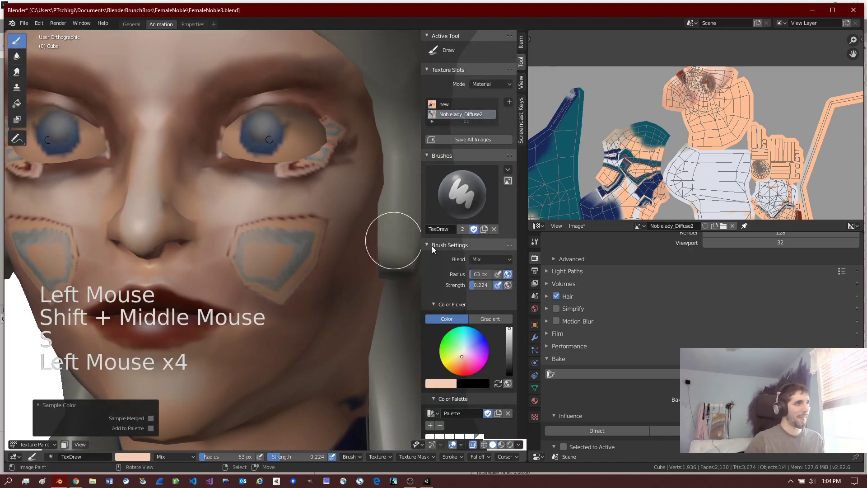
key("shift+f")
left_click(337, 286)
left_click(279, 252)
left_click(279, 248)
left_click(291, 238)
left_click(253, 230)
left_click(271, 224)
left_click(284, 219)
left_click(305, 223)
left_click(299, 248)
Sample surrounding skin tones and paint over the remaining traces of the patch on the cheek
mouse_move(300, 292)
middle_mouse_down()
mouse_move(302, 272)
mouse_move(322, 264)
middle_mouse_up()
key("s")
left_click(286, 284)
key("s")
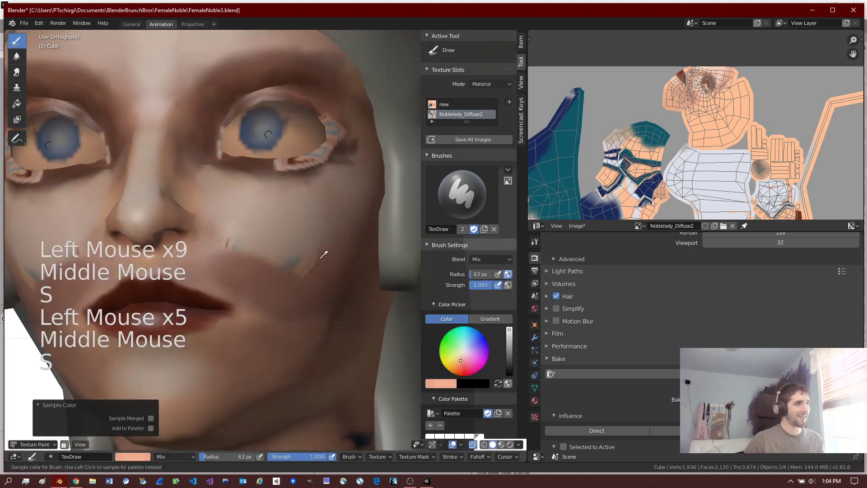
left_click(316, 255)
left_click(303, 256)
left_click(278, 248)
left_click(229, 241)
left_click(231, 242)
Sample the reddish-brown skin tone near the outer eye corner and dab it onto the lower eyelid
mouse_move(235, 244)
middle_mouse_down("alt")
mouse_move(264, 248)
mouse_move(256, 256)
middle_mouse_up("alt")
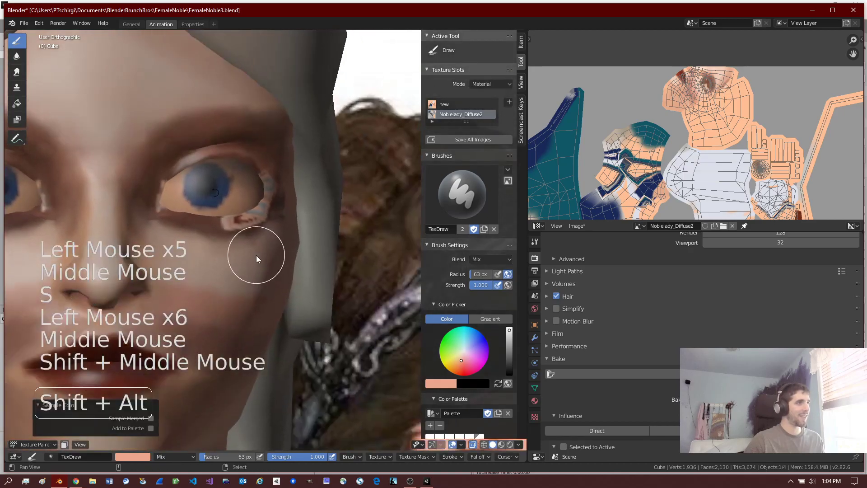
scroll(191, 217, "up", 2)
key("s")
middle_click_drag(195, 221, 219, 238)
scroll(218, 238, "up", 2)
left_click(224, 215)
Select the facial skin's linked faces up to the seams in face select mode, and return to Texture Paint mode
key("Tab")
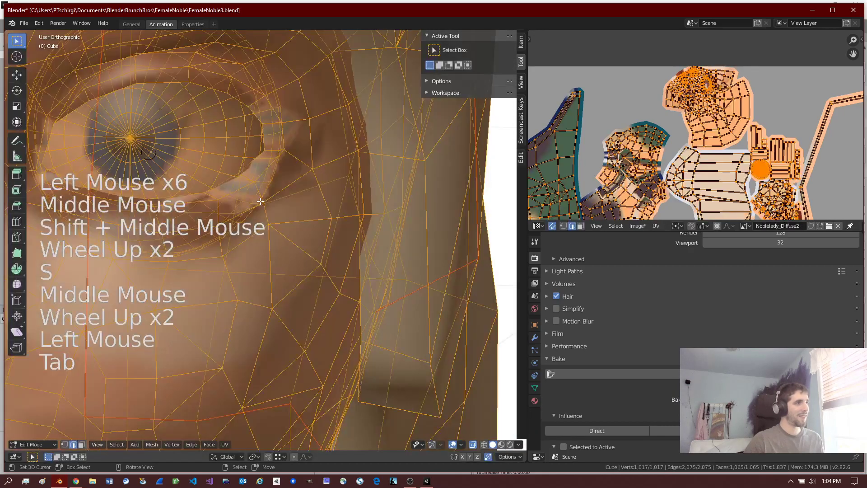
right_click(264, 188)
key("ctrl+Tab")
right_click(280, 179)
key("ctrl+l")
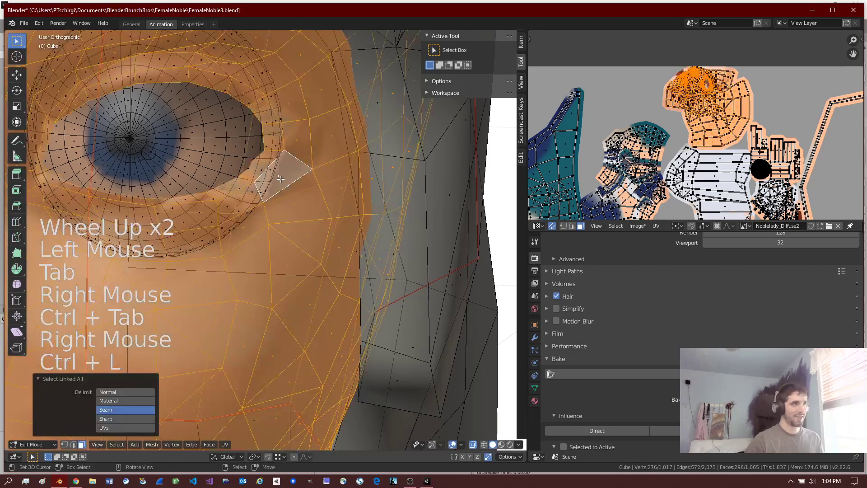
key("Tab")
Try to paint brown over the stray marks along the lower eyelid and outer eye corner without a face mask
left_click(249, 191)
left_click(199, 201)
left_click(167, 215)
middle_click_drag(166, 214, 141, 253, "shift")
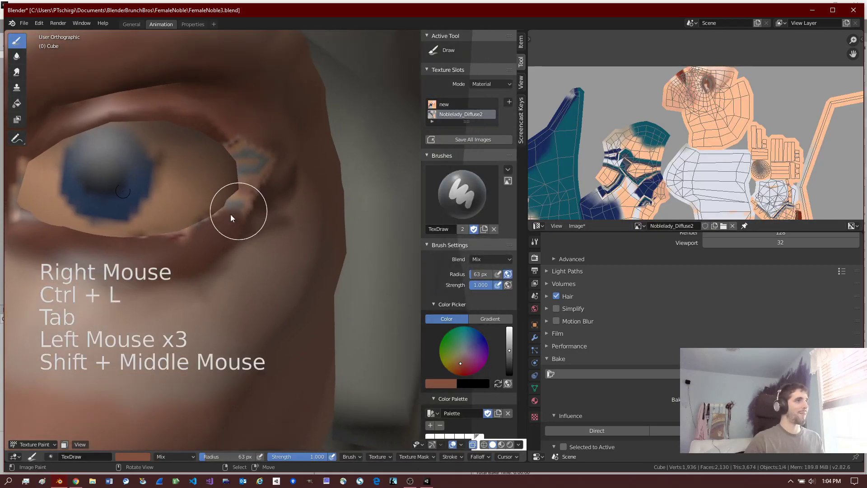
left_click(242, 208)
key("ctrl+z")
key("ctrl+z")
key("ctrl+z")
key("ctrl+z")
key("ctrl+z")
key("ctrl+z")
key("ctrl+z")
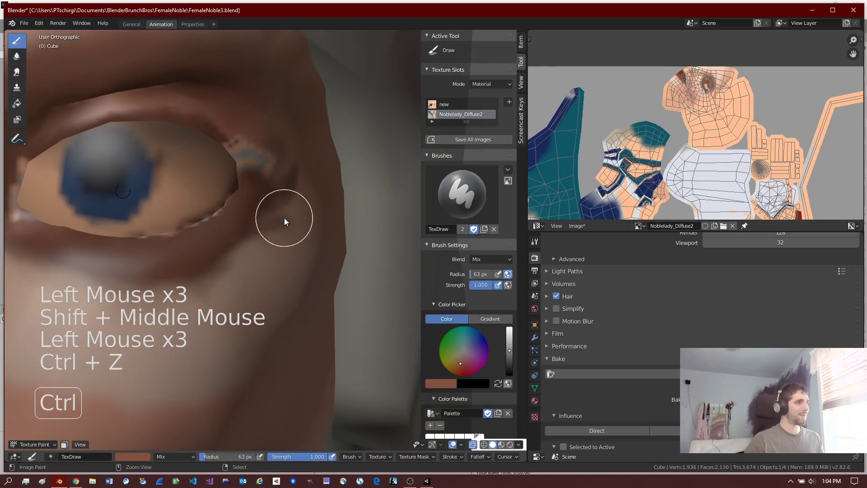
Restrict painting to the selected faces and paint brown over the stray marks along the lower eyelid and outer eye corner
key("shift+alt+d")
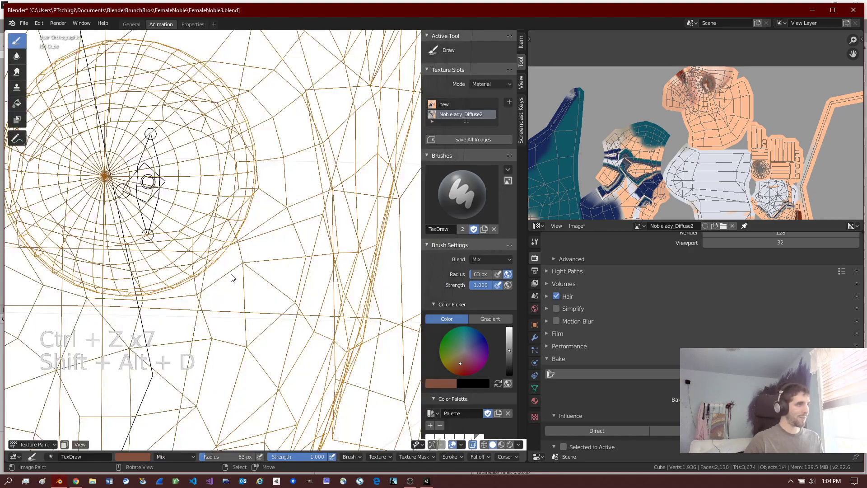
key("z")
key("shift+alt+d")
key("alt+d")
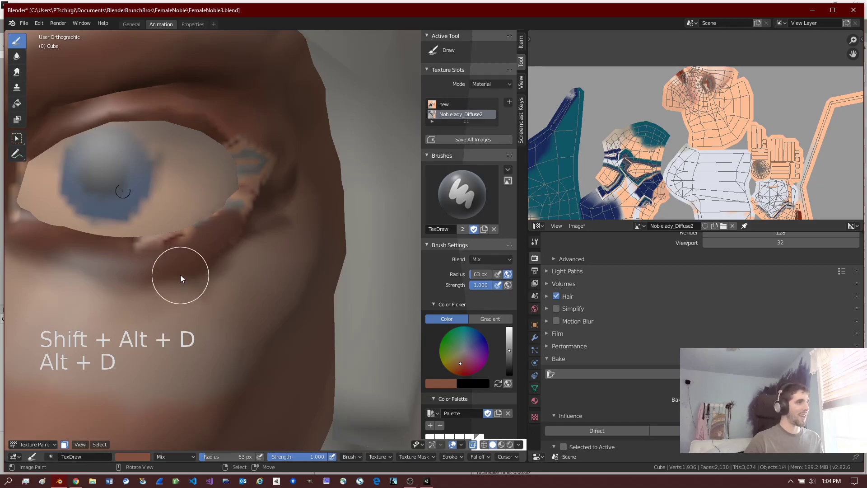
left_click(151, 244)
left_click(180, 243)
left_click(209, 235)
left_click(244, 219)
left_click(258, 187)
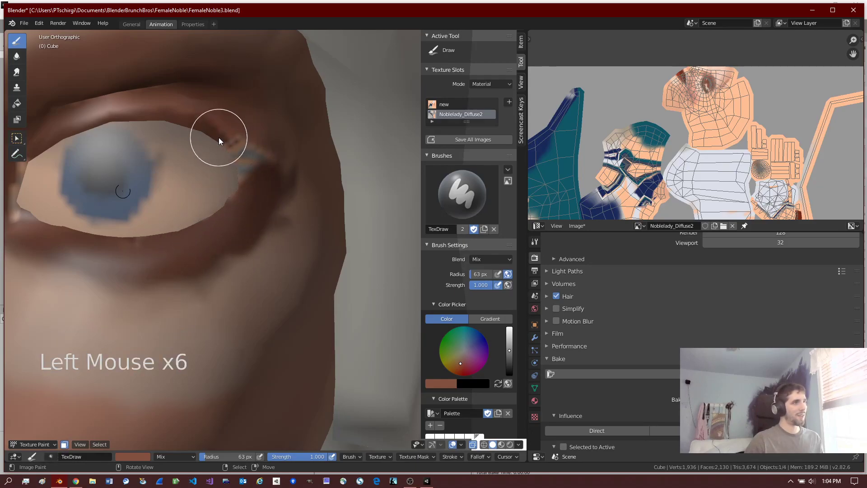
Sample nearby skin tones and paint over the remaining marks at the eye's outer and inner corners
key("s")
left_click(236, 166)
left_click(263, 131)
key("s")
left_click(257, 134)
left_click(266, 136)
scroll(271, 140, "down", 4)
mouse_move(271, 140)
middle_mouse_down("shift")
mouse_move(316, 173)
mouse_move(253, 223)
mouse_move(327, 254)
mouse_move(359, 145)
middle_mouse_up("shift")
scroll(242, 231, "up", 3)
key("s")
left_click(200, 205)
left_click(207, 199)
Sample the chest's skin tone and try to paint it over the blue and teal bands on the chest
scroll(251, 186, "down", 6)
scroll(327, 253, "down", 5)
scroll(343, 162, "down", 5)
mouse_move(325, 181)
middle_mouse_down()
mouse_move(301, 270)
mouse_move(314, 246)
middle_mouse_up()
scroll(302, 270, "up", 6)
key("s")
left_click(307, 246)
left_click(298, 248)
left_click(288, 258)
In Edit Mode, select the chest's linked faces up to the seams, and return to Texture Paint mode
key("ctrl+Tab")
key("Tab")
key("Tab")
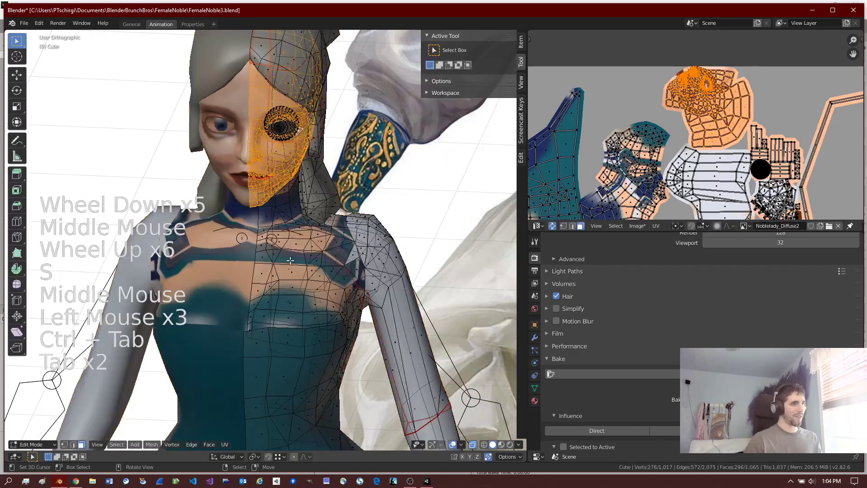
right_click(352, 295)
right_click(294, 269)
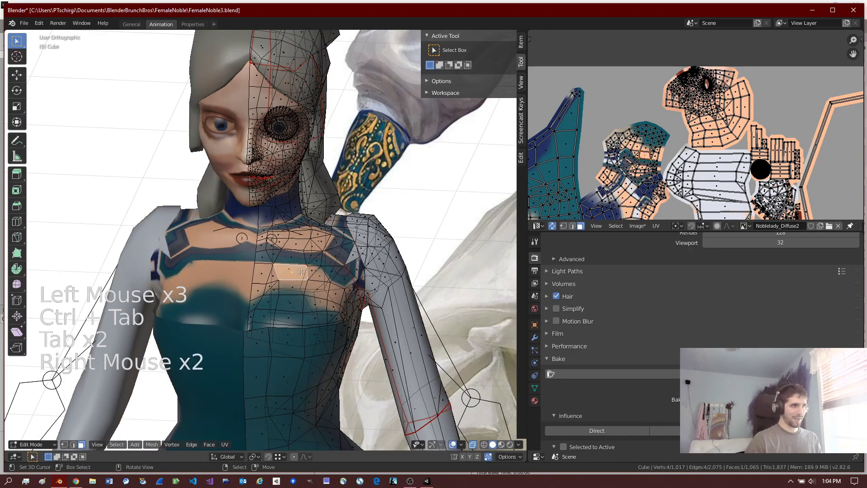
key("ctrl+l")
key("Tab")
key("ctrl+Tab")
Paint the skin tone over the blue and teal pattern across the chest, down to the bodice's upper edge
mouse_move(303, 272)
left_mouse_down()
mouse_move(288, 276)
mouse_move(332, 275)
mouse_move(294, 345)
mouse_move(305, 282)
mouse_move(351, 237)
mouse_move(342, 228)
left_mouse_up()
scroll(311, 222, "down", 5)
middle_click_drag(311, 222, 314, 279)
scroll(329, 209, "down", 2)
left_click(314, 278)
mouse_move(314, 278)
left_mouse_down("alt")
mouse_move(185, 289)
mouse_move(275, 275)
mouse_move(254, 296)
mouse_move(361, 298)
left_mouse_up("alt")
left_click(276, 275)
left_click(273, 276)
scroll(265, 284, "up", 4)
left_click(257, 284)
left_click(256, 285)
double_click(261, 302)
left_click(263, 302)
left_click(294, 309)
left_click(310, 306)
mouse_move(310, 307)
left_mouse_down("alt")
mouse_move(354, 265)
mouse_move(375, 260)
left_mouse_up("alt")
left_click(334, 259)
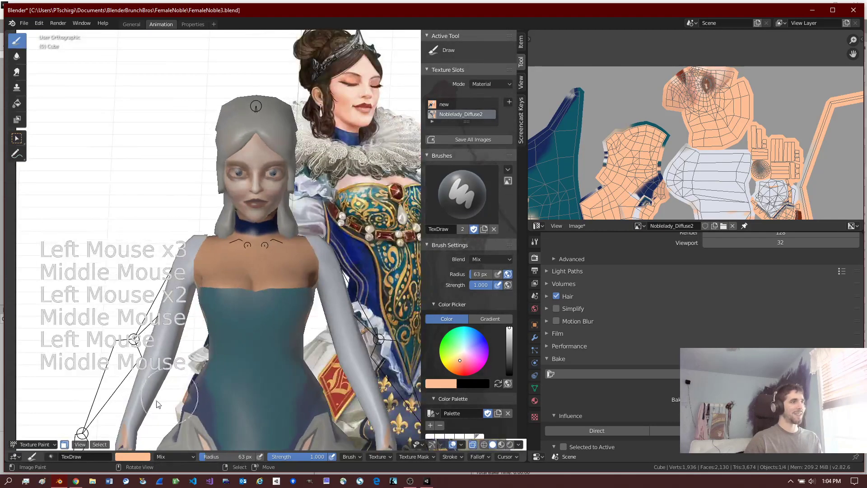
Return the character to Object Mode and switch to the QuestWorlds project in Unity
left_click(34, 444)
left_click(33, 385)
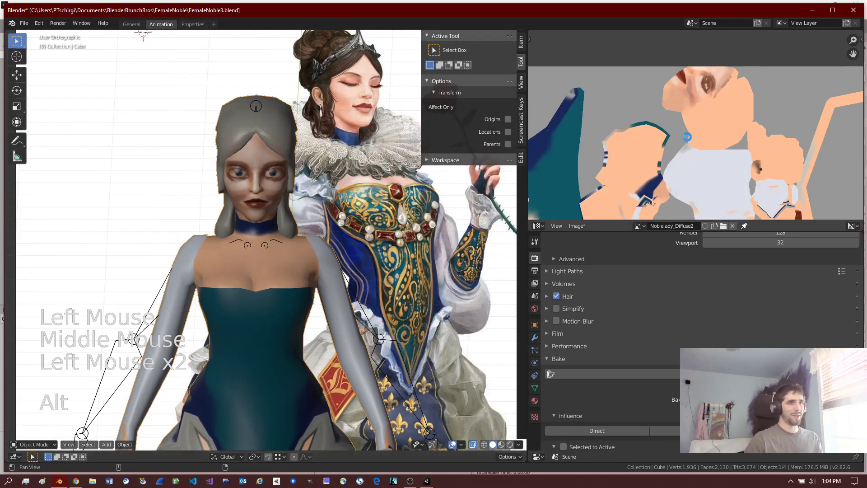
key("alt+Tab")
key("alt+Tab")
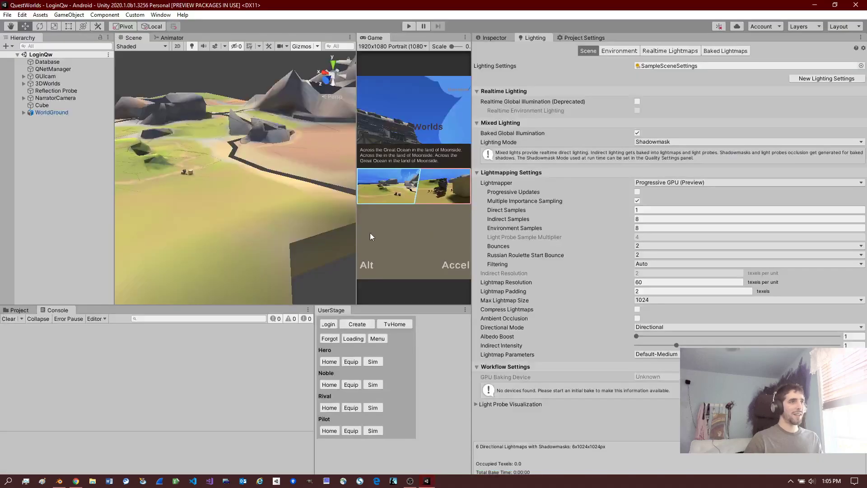
Show the Noble home stage and resize the Scene and Game views to give the Game view more room
mouse_move(301, 186)
right_mouse_down()
mouse_move(278, 206)
mouse_move(208, 194)
right_mouse_up()
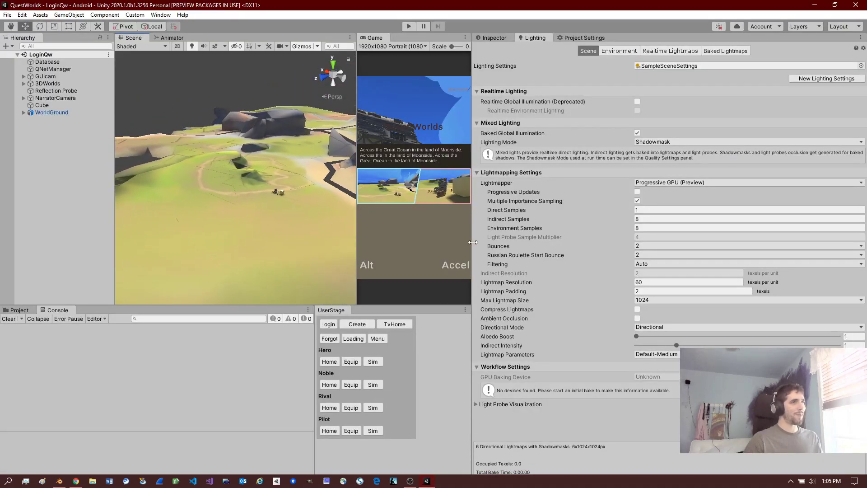
left_click_drag(470, 243, 633, 241)
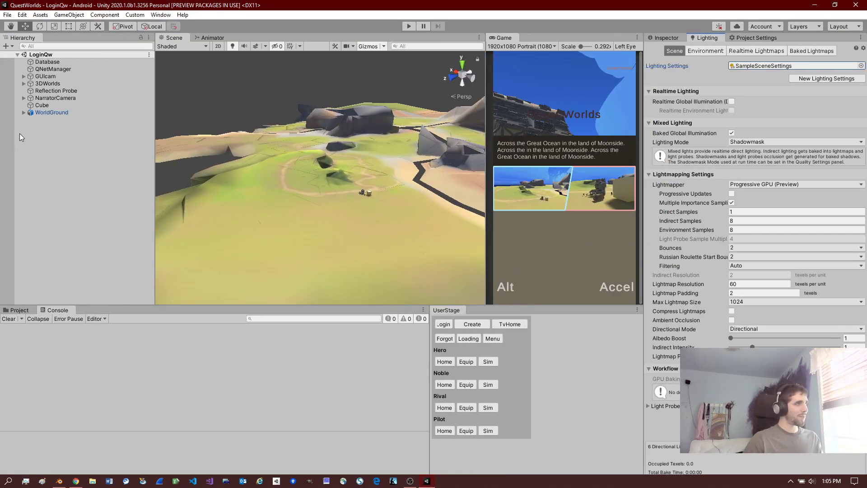
left_click(443, 384)
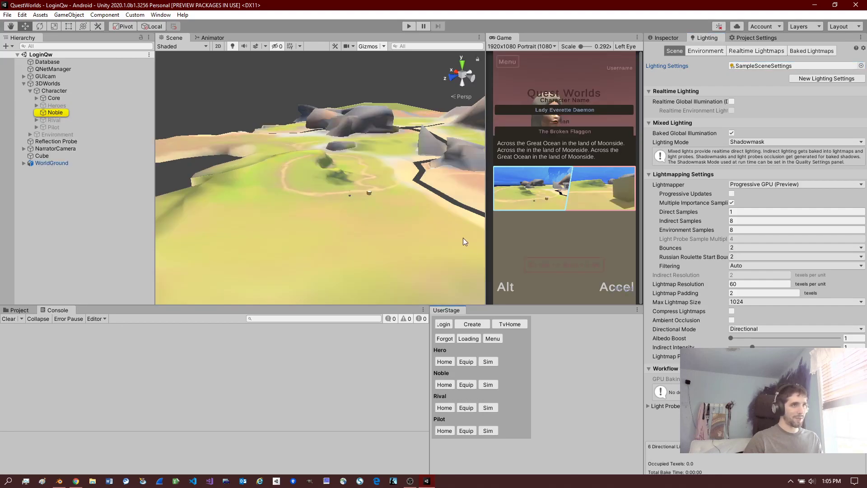
left_click_drag(484, 236, 338, 262)
Toggle the NarratorCamera and Noble objects off and back on to check what each contributes to the Game view
left_click(97, 150)
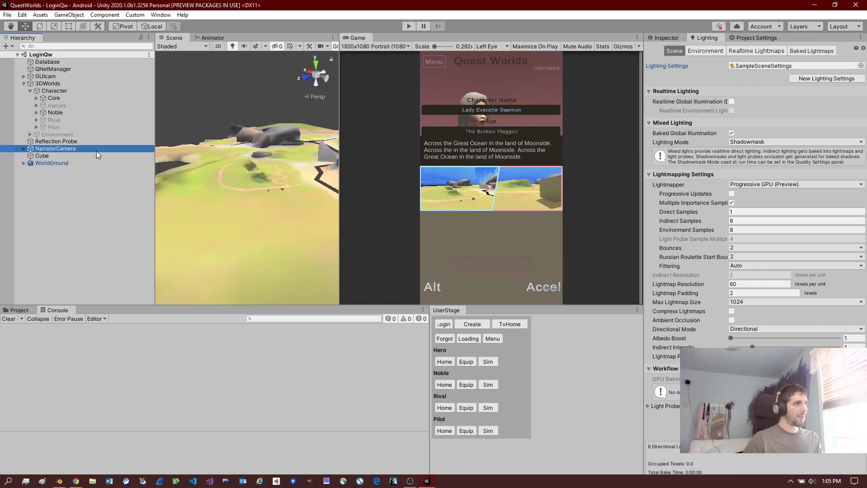
left_click(666, 38)
left_click(668, 50)
left_click(667, 50)
left_click(91, 112)
left_click(667, 49)
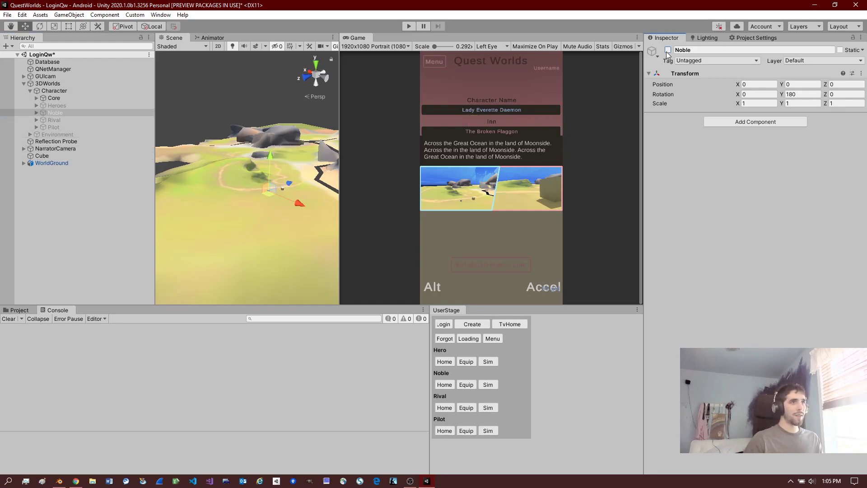
left_click(66, 113)
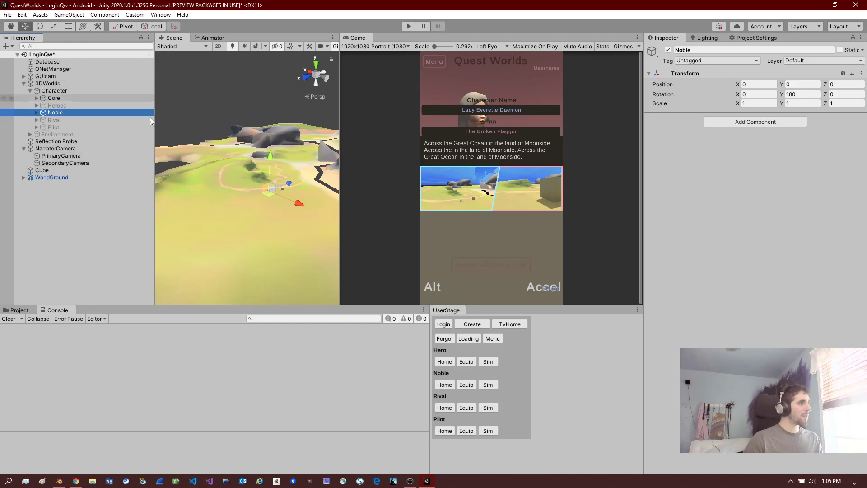
Frame the GUIcam interface, locate the Narrator group through its NarratorCams object and deactivate the group
double_click(58, 83)
double_click(66, 76)
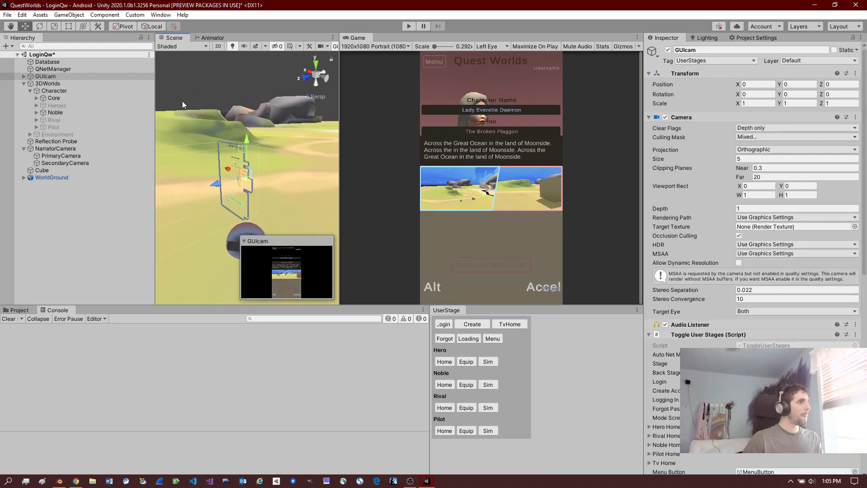
left_click_drag(240, 180, 179, 173, "alt")
scroll(245, 182, "up", 5)
left_click(234, 180)
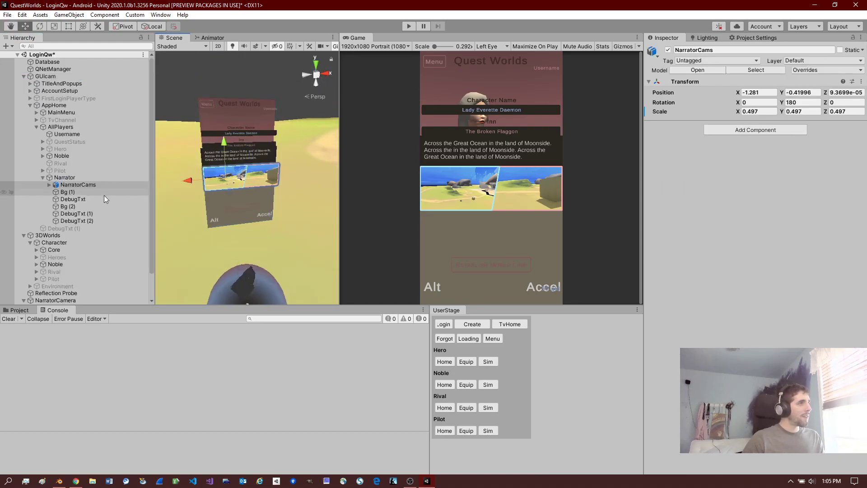
left_click(87, 177)
left_click(668, 50)
Delete the Horse object standing beside the noblewoman in the scene
left_click_drag(309, 155, 299, 188, "alt")
key("s")
right_click_drag(299, 188, 213, 102)
key("w")
right_click_drag(201, 116, 257, 173)
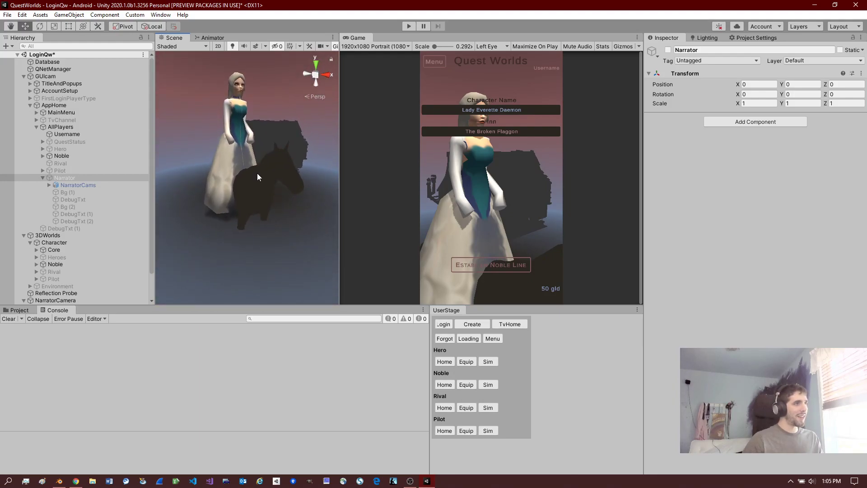
left_click(257, 173)
right_click(88, 301)
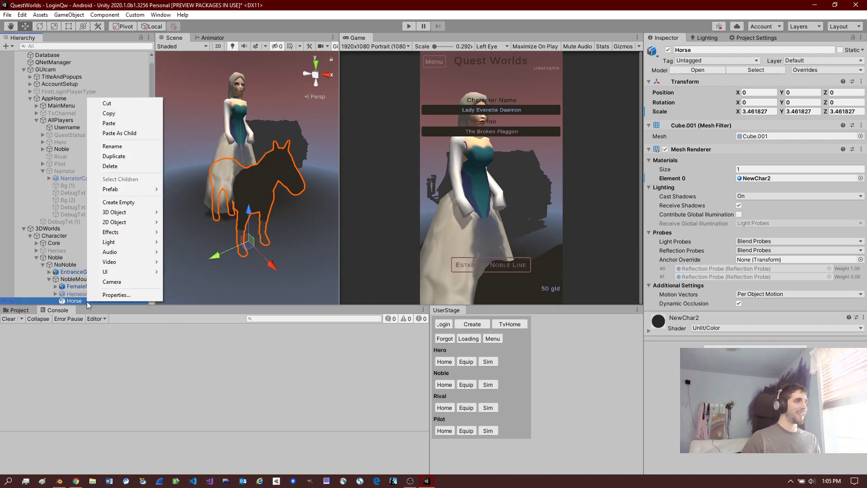
left_click(113, 168)
Bring the noblewoman closer in the Scene view and save the scene
mouse_move(242, 217)
right_mouse_down()
mouse_move(247, 183)
mouse_move(256, 210)
right_mouse_up()
key("ctrl+s")
key("super")
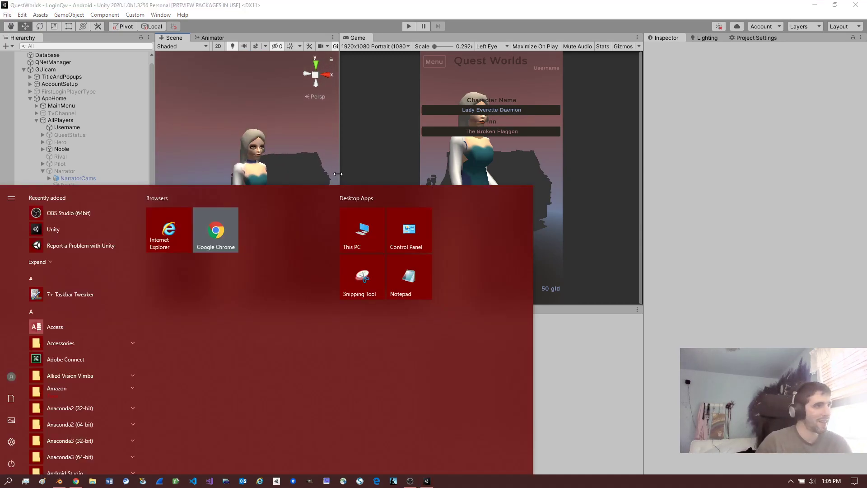
left_click(298, 134)
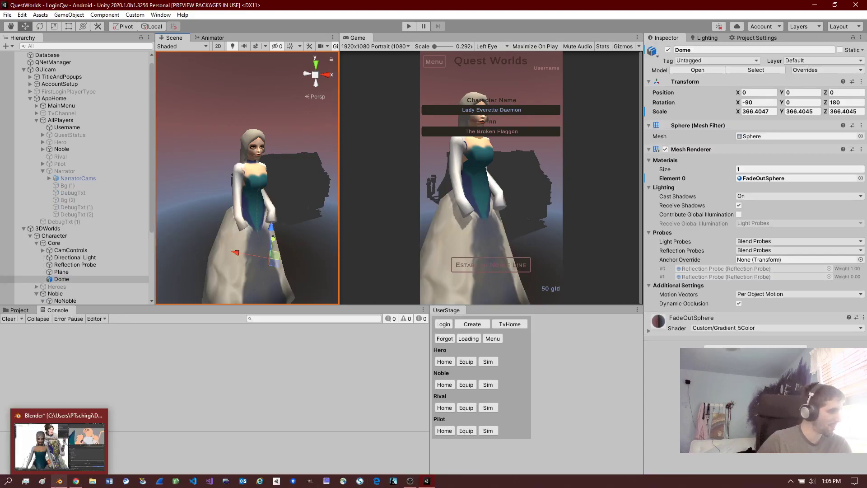
Switch to Blender, show the noblewoman's face close up from the front and clear the object's scale
left_click(59, 466)
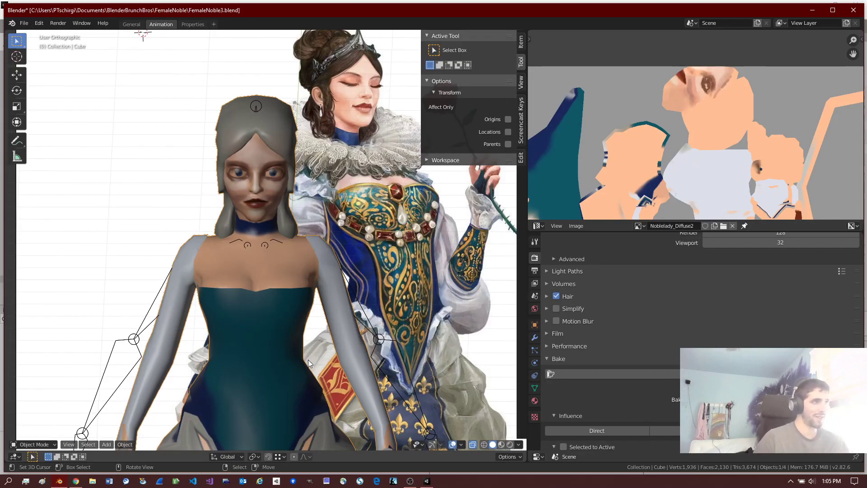
key("KP_1")
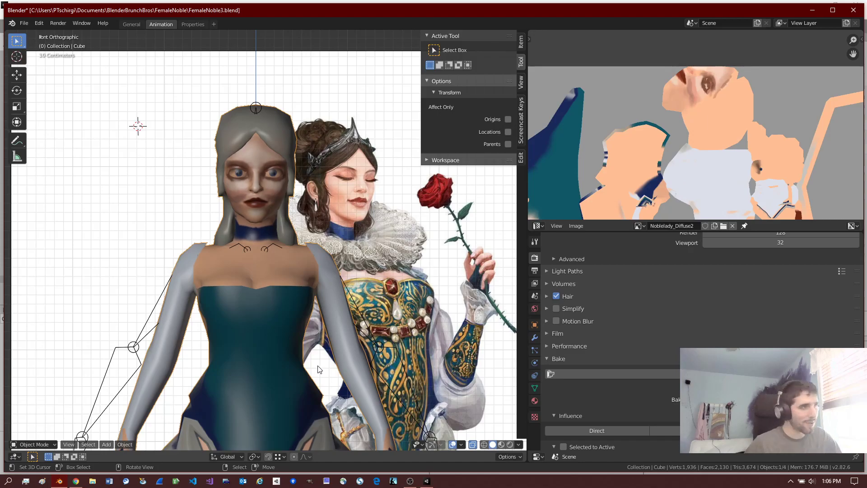
scroll(400, 274, "up", 2)
middle_click_drag(329, 158, 359, 215, "shift")
scroll(361, 238, "up", 3)
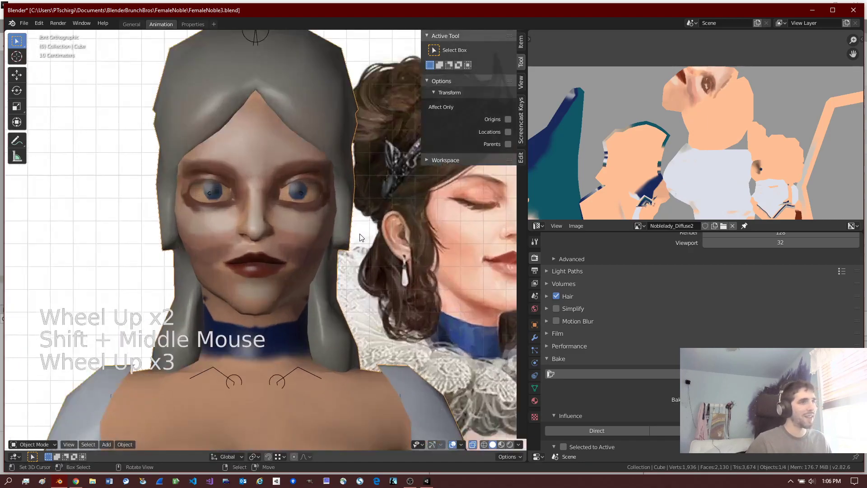
key("alt+s")
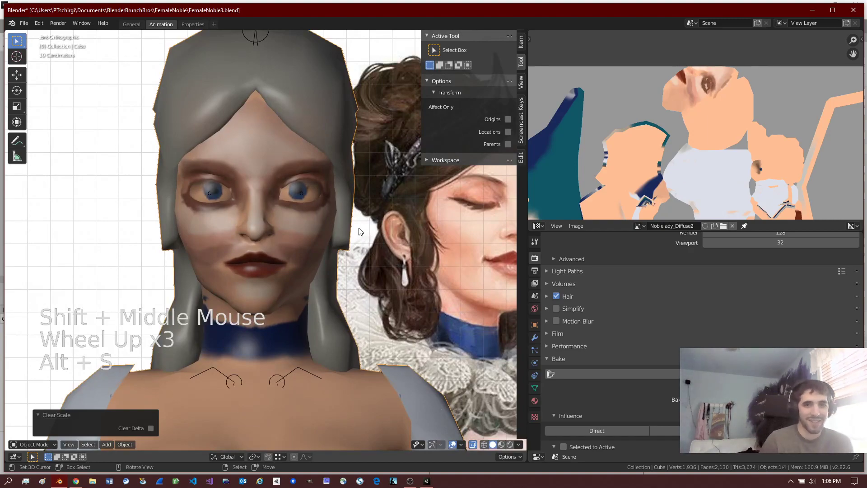
Select the final UV map and then UVMap in the noblewoman's mesh data, and save the file
left_click(534, 388)
left_click(564, 366)
left_click(576, 372)
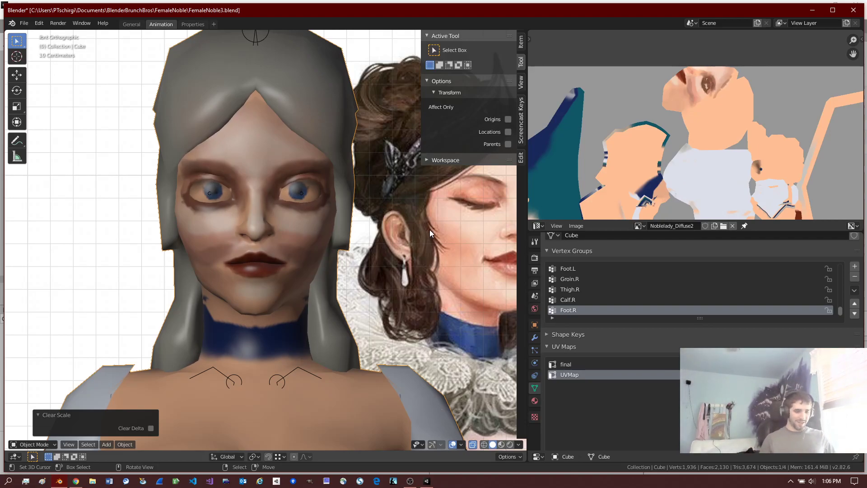
key("alt+KP_5")
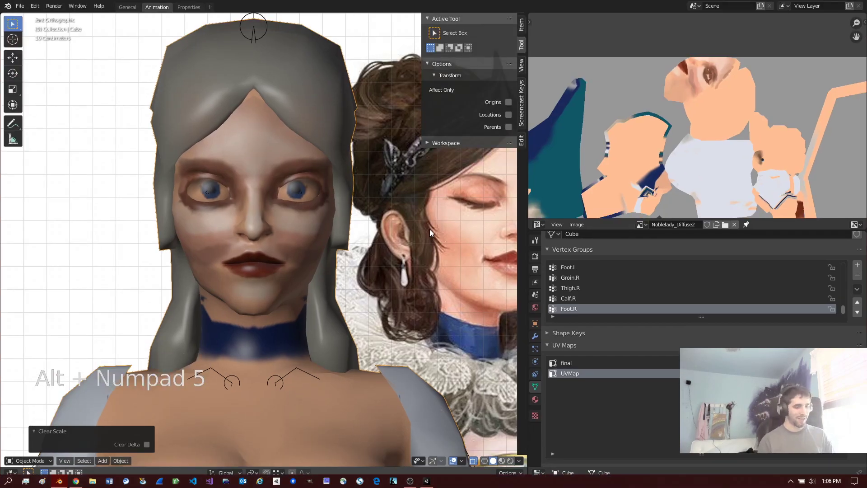
key("ctrl+s")
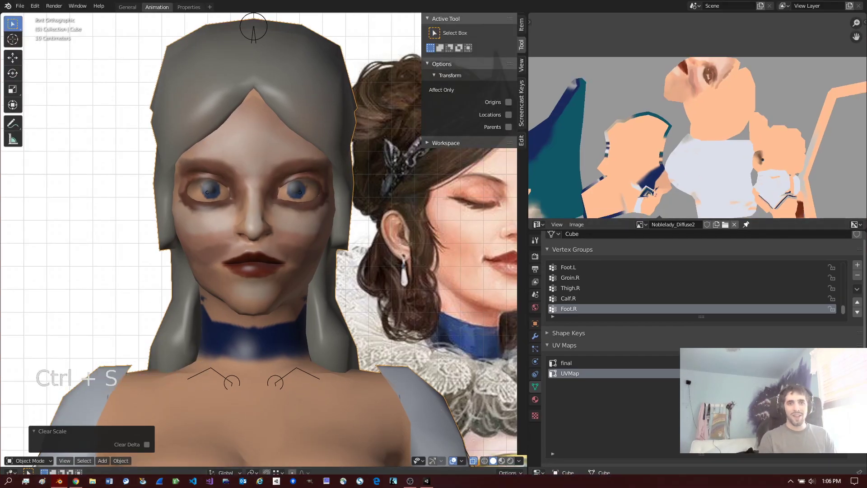